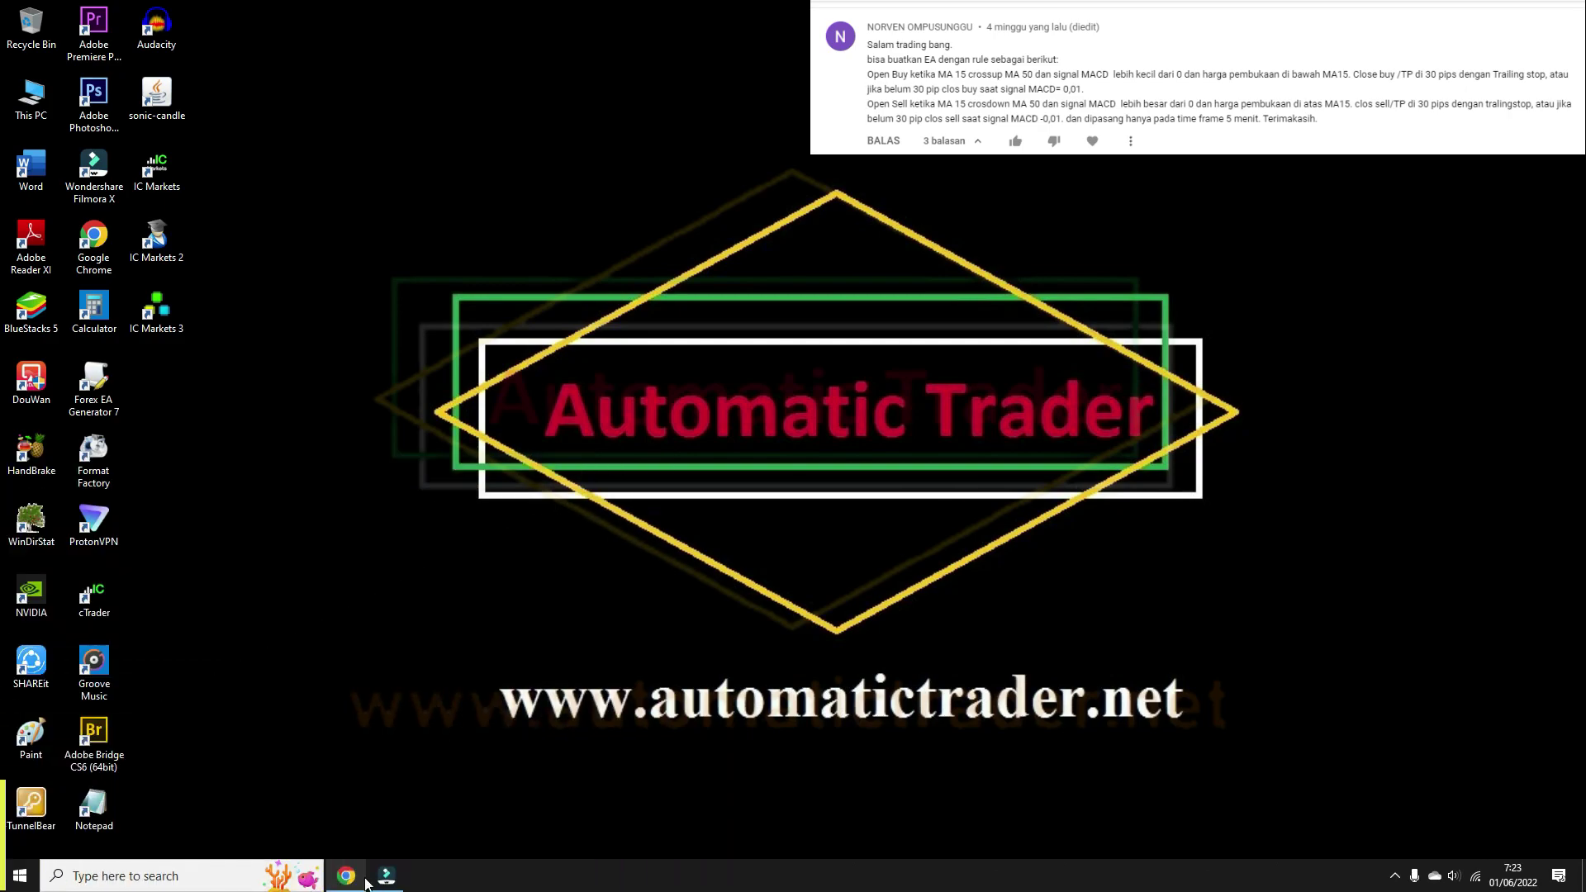
Step: Open the ForexEAdvisor expert advisor generator page in Google Chrome
click(364, 879)
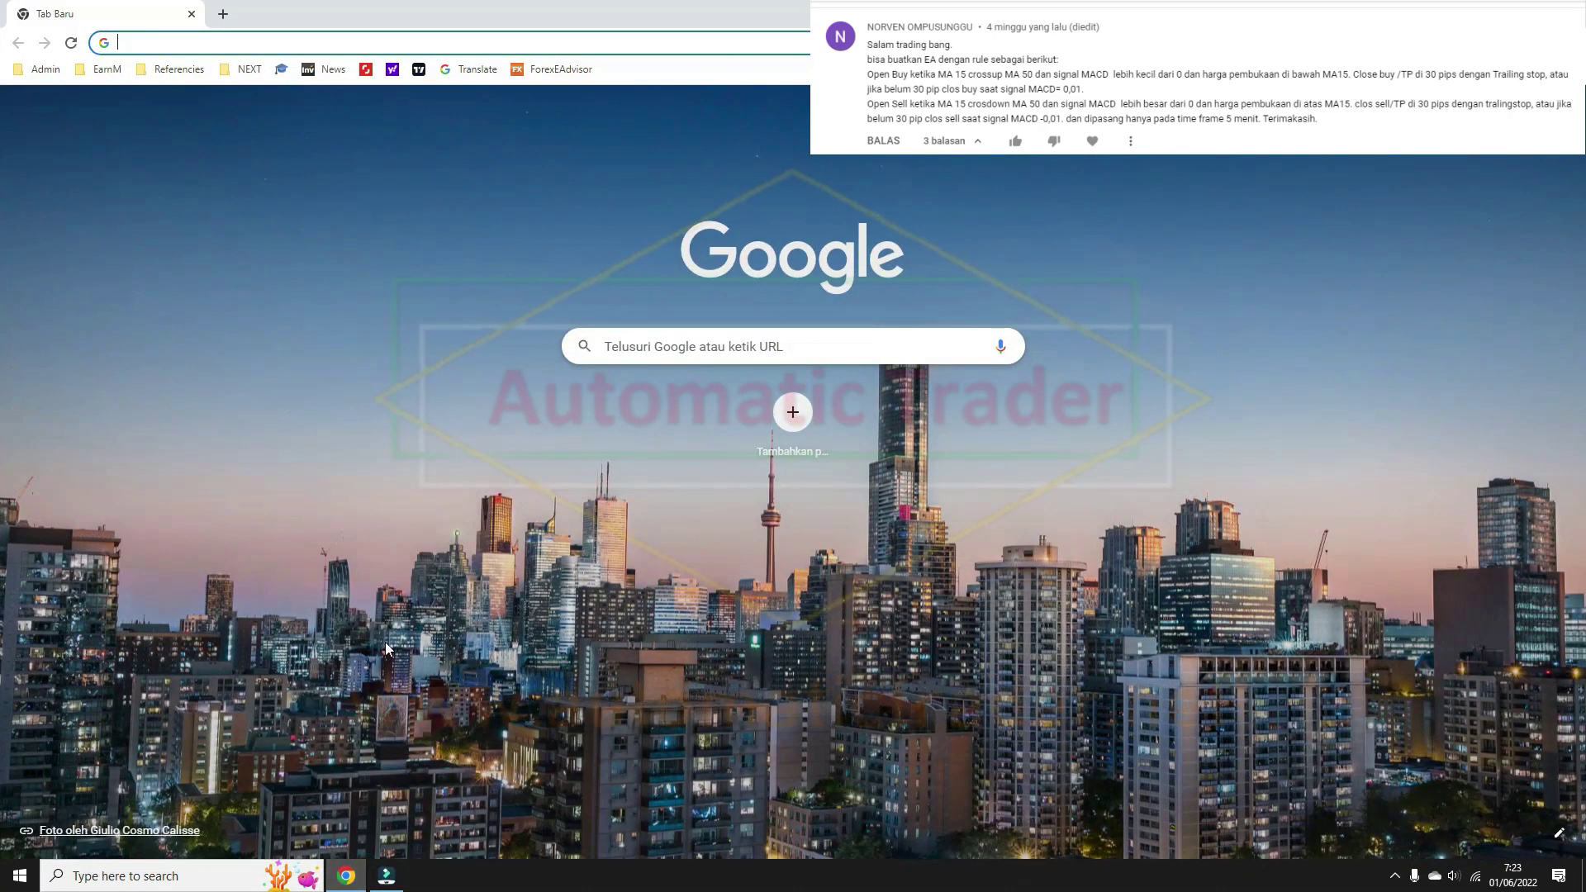
click(564, 70)
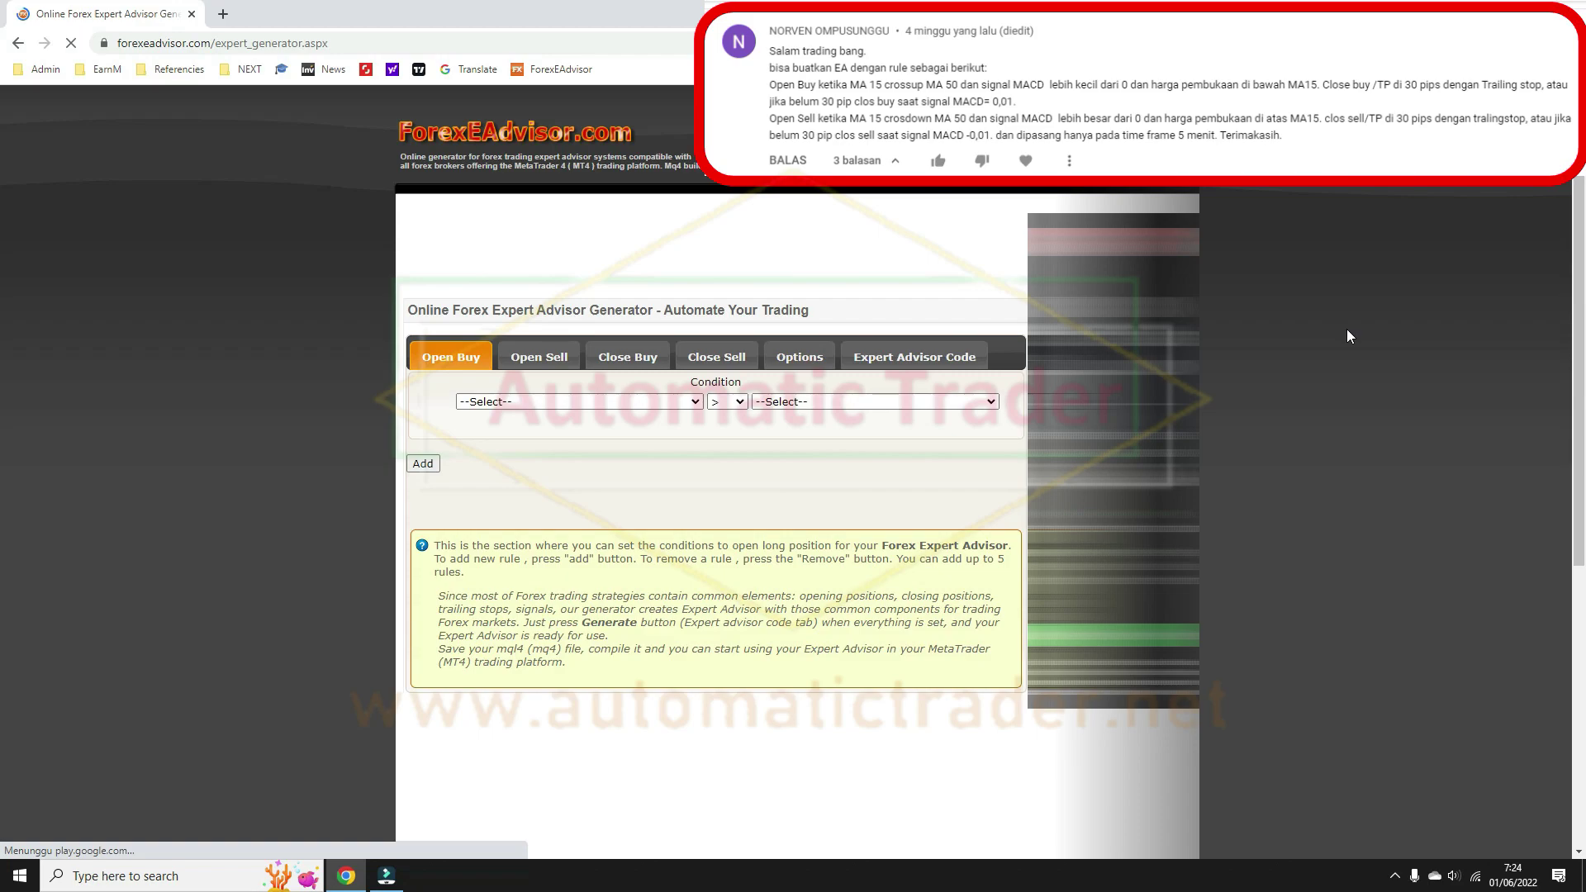
Step: Choose MA (Moving Average) as the first Open Buy condition's left operand, with Period 15 and MA Shift 0
click(674, 403)
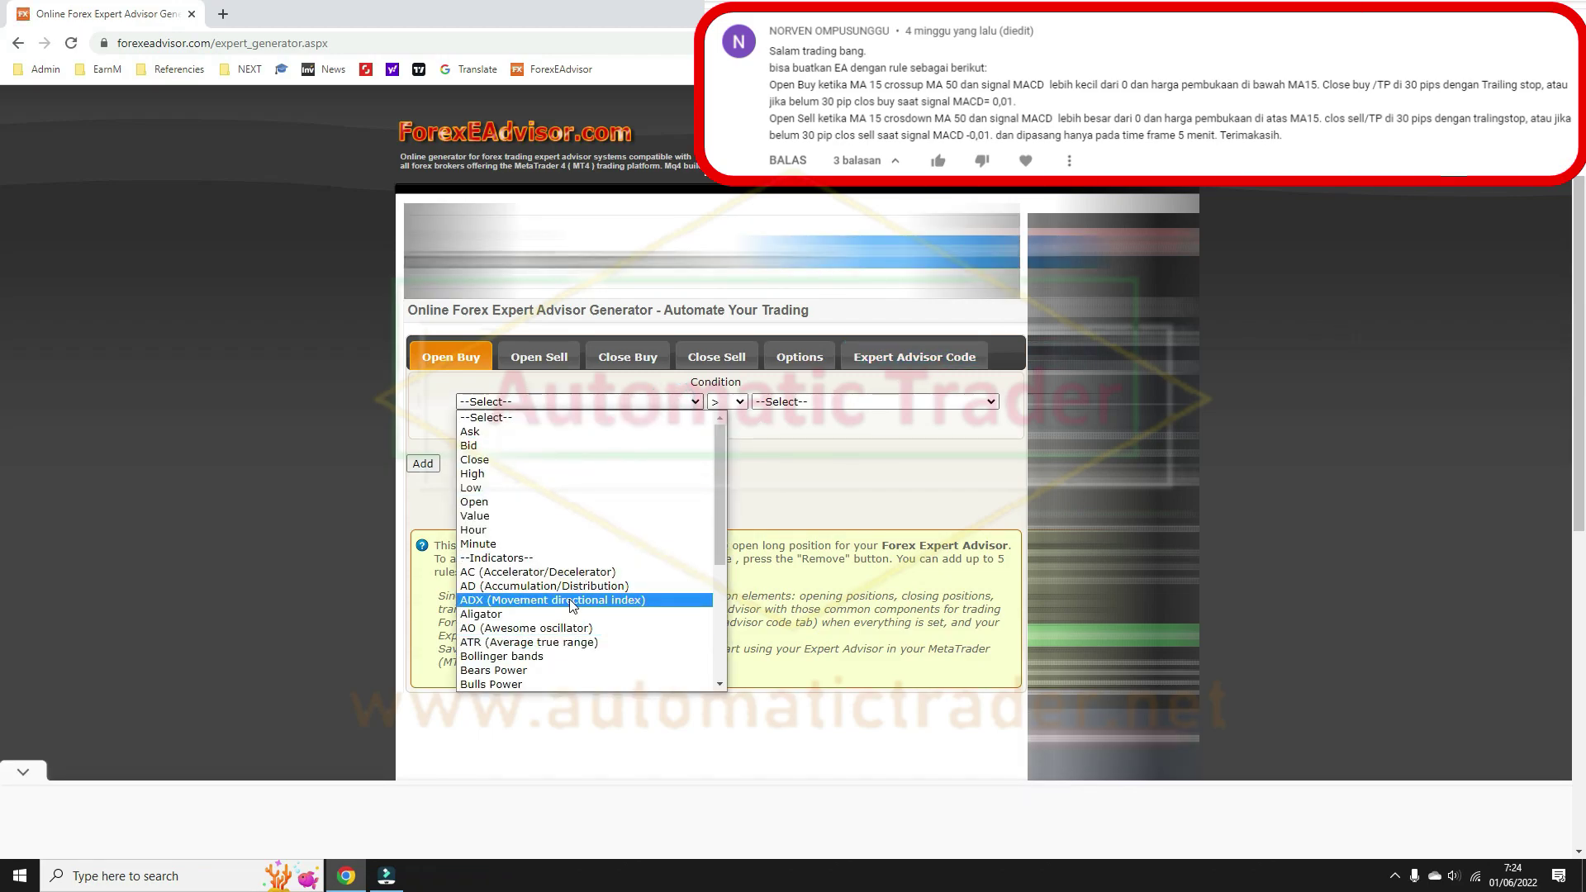
scroll(552, 537, down, 3)
click(553, 559)
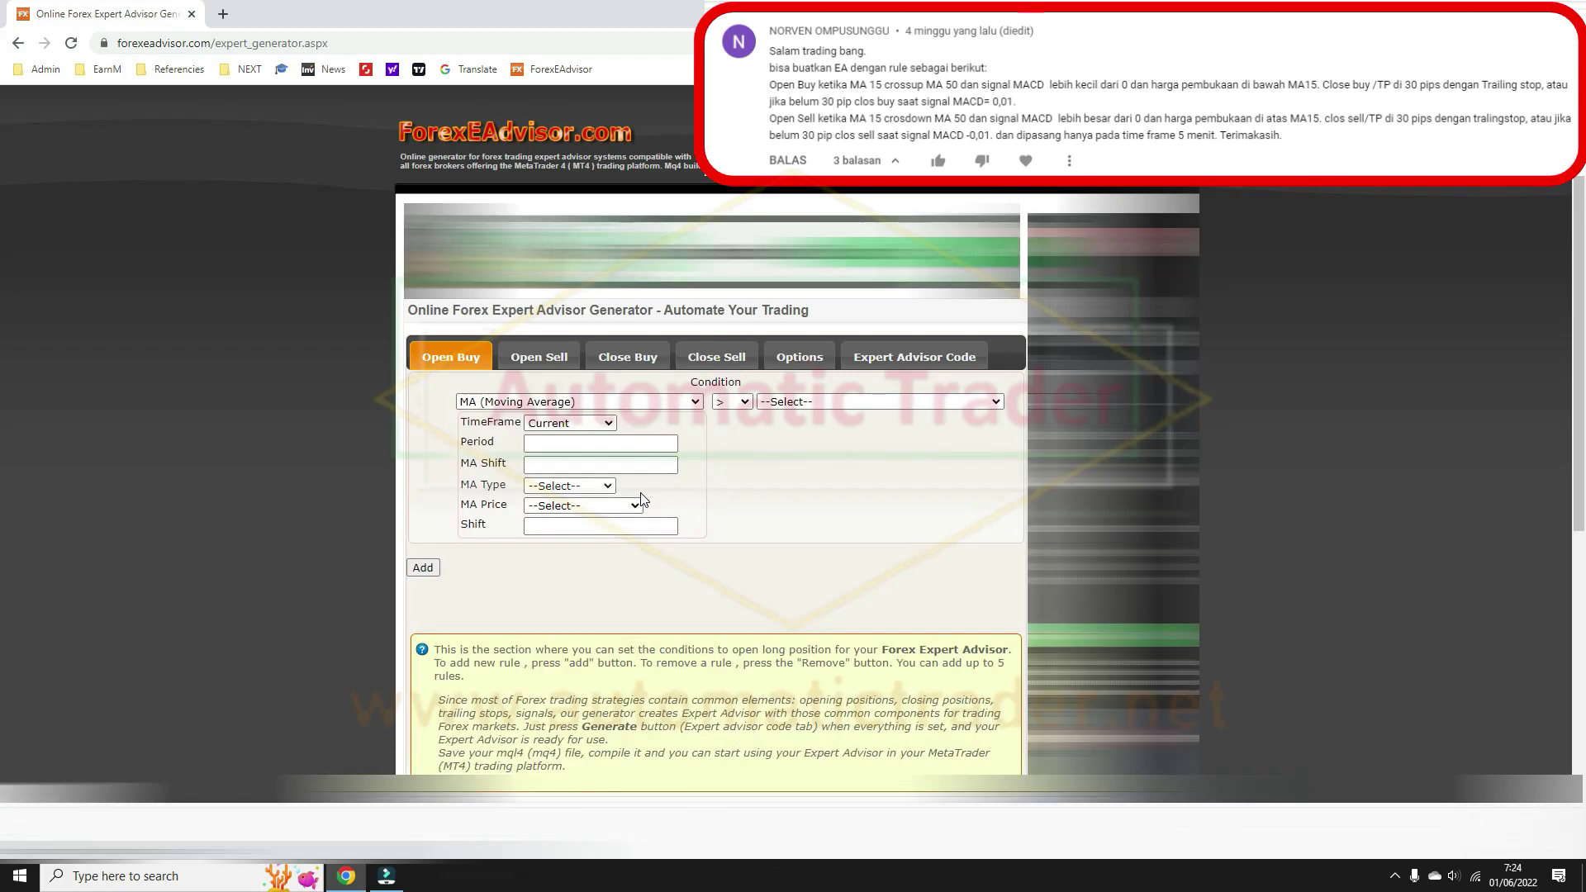
click(635, 442)
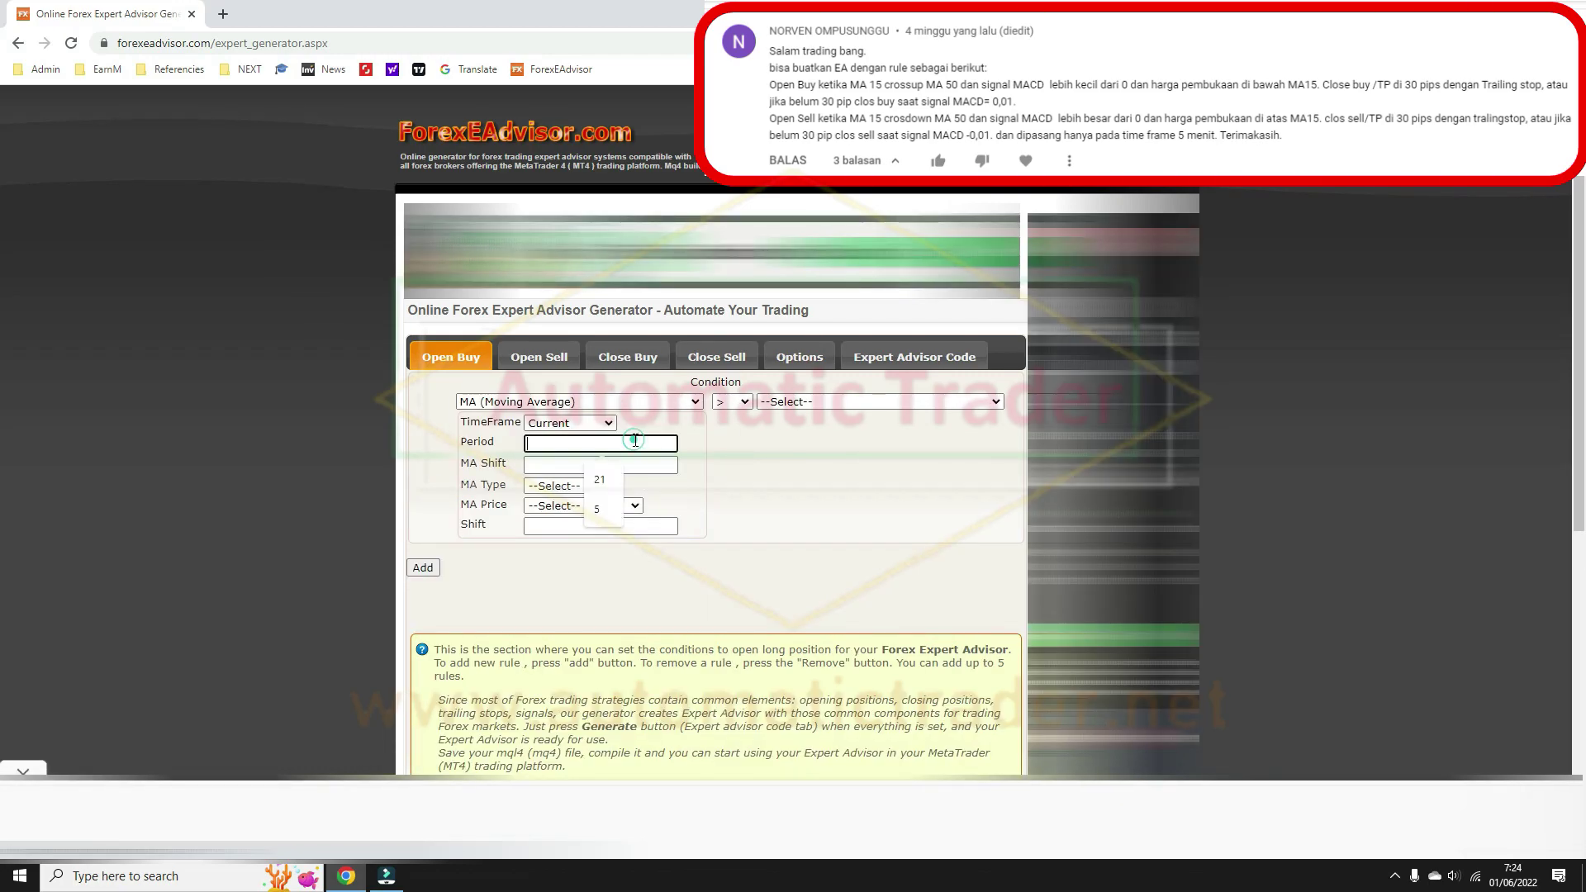
text(15)
click(612, 463)
text(0)
Step: Set the period 15 moving average to type MODE_SMA, price PRICE_CLOSE and Shift 0
click(578, 486)
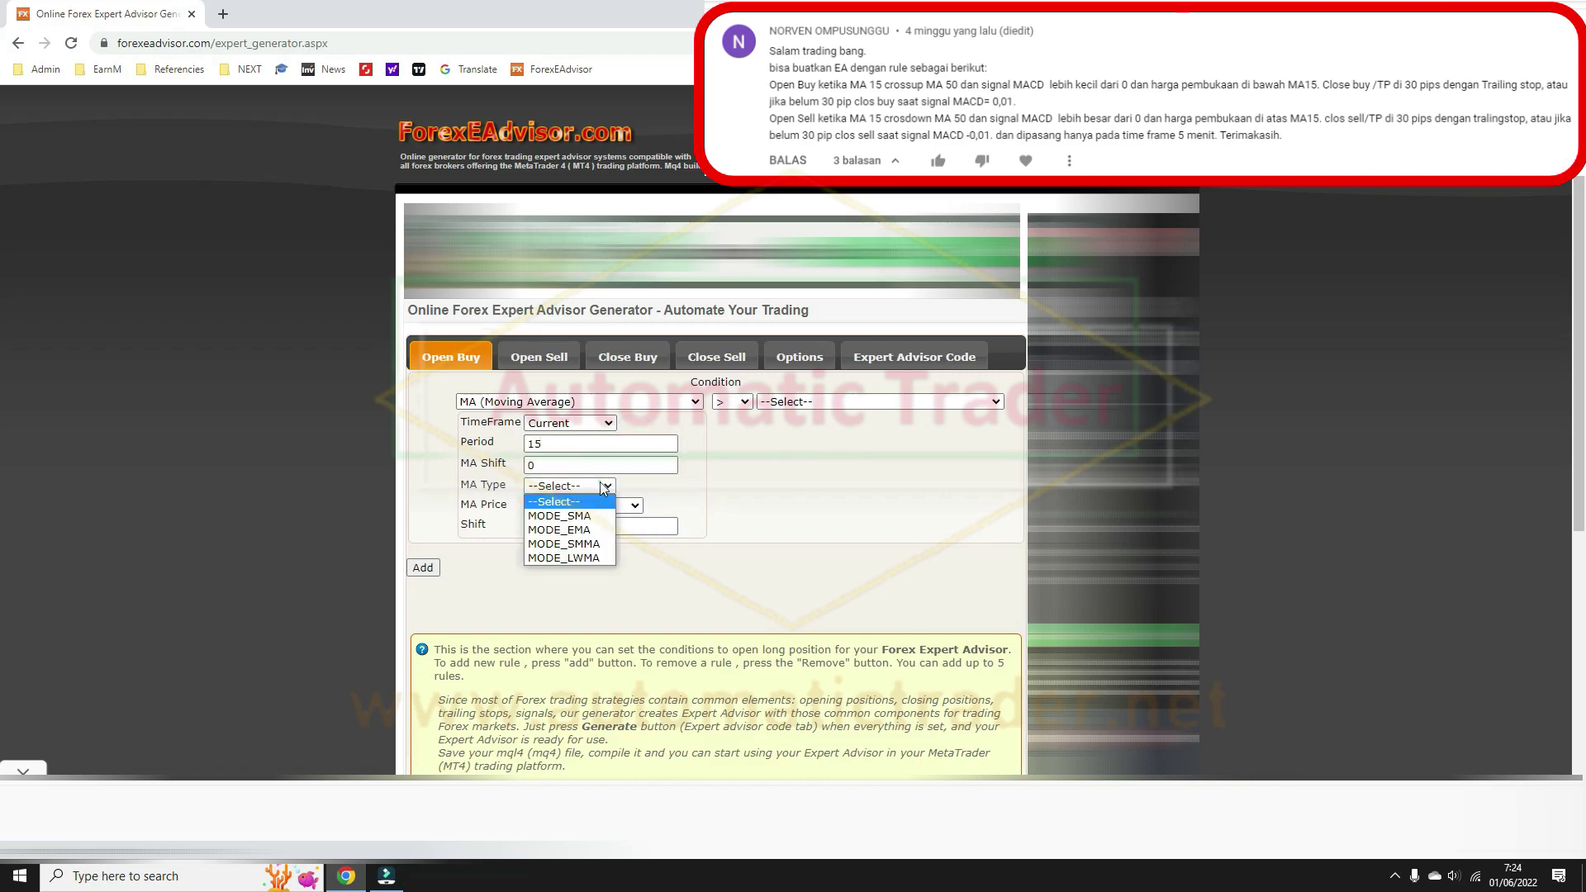
click(566, 520)
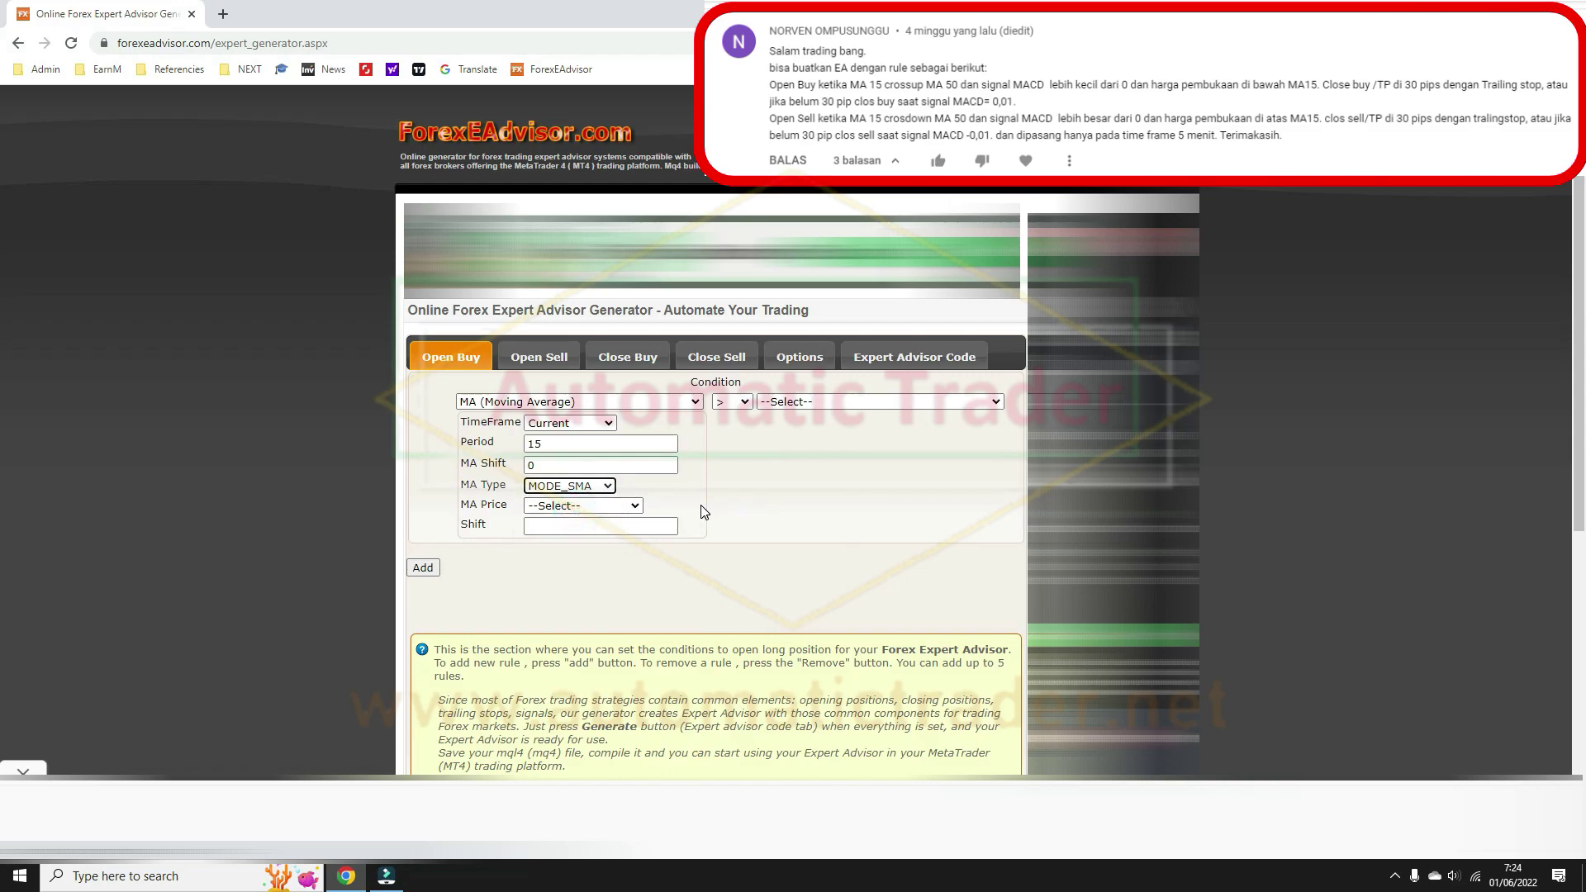
click(632, 506)
click(579, 535)
click(603, 527)
text(0)
click(795, 513)
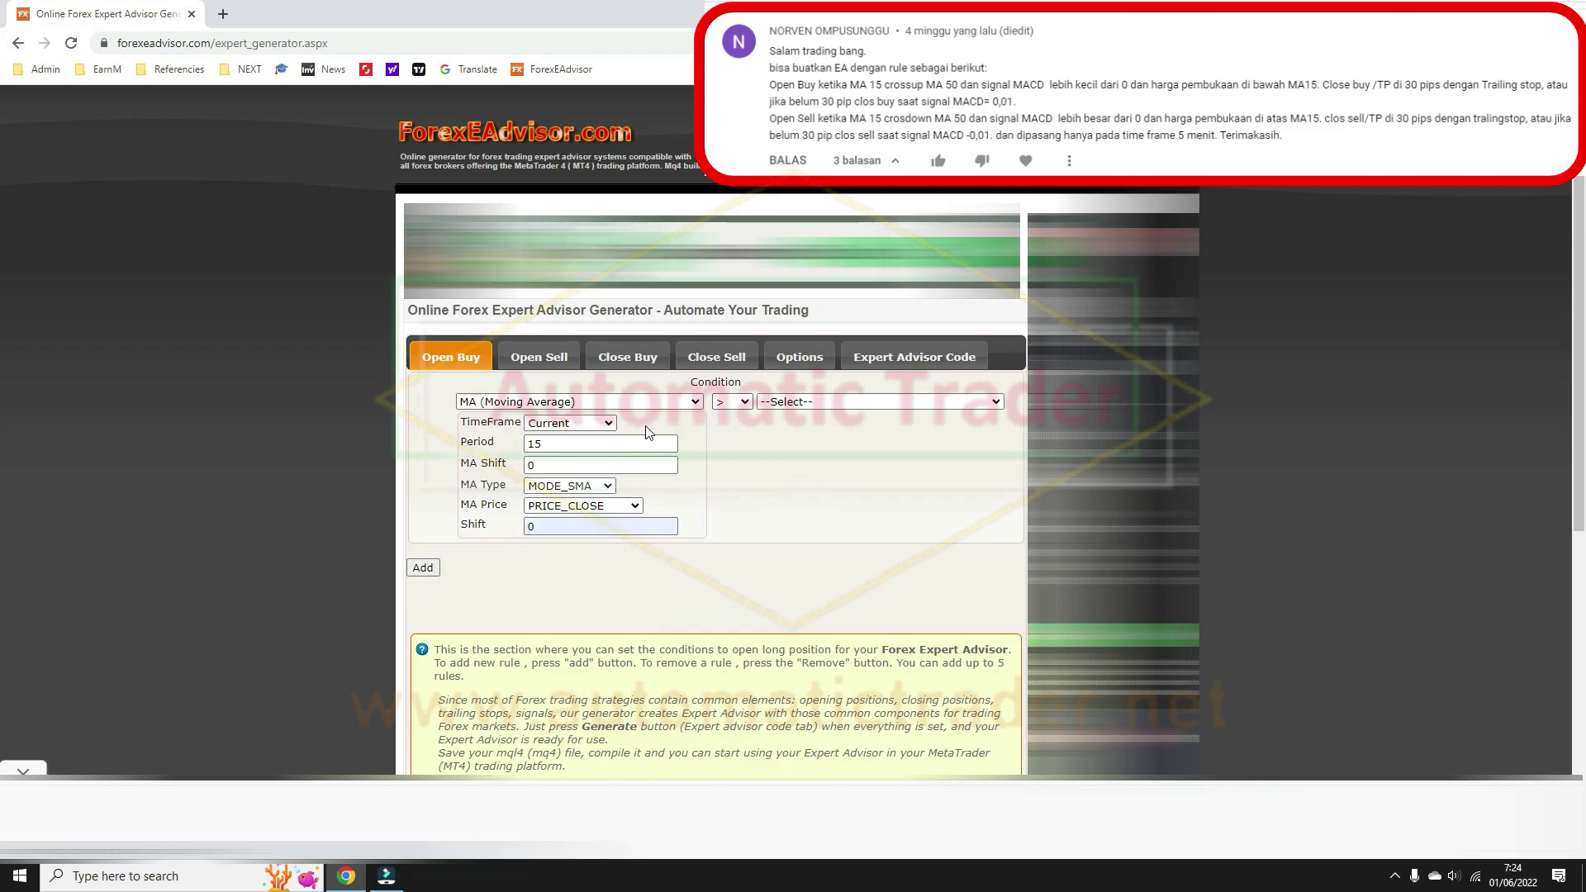
Step: Choose MA (Moving Average) as the first condition's right operand, with Period 50 and MA Shift 0
click(801, 405)
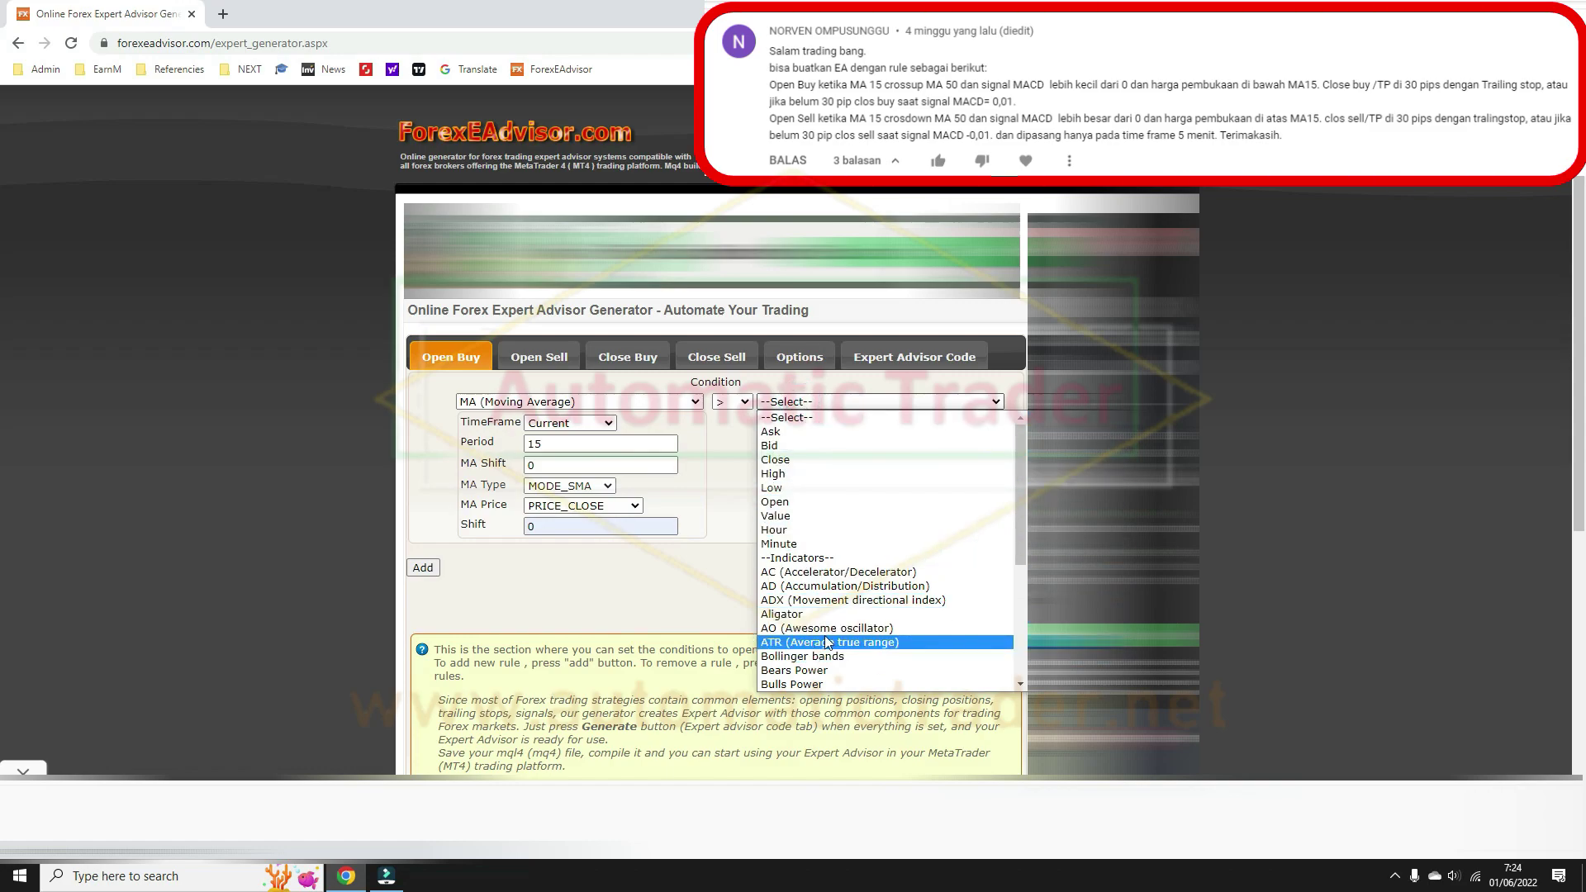
scroll(859, 603, down, 3)
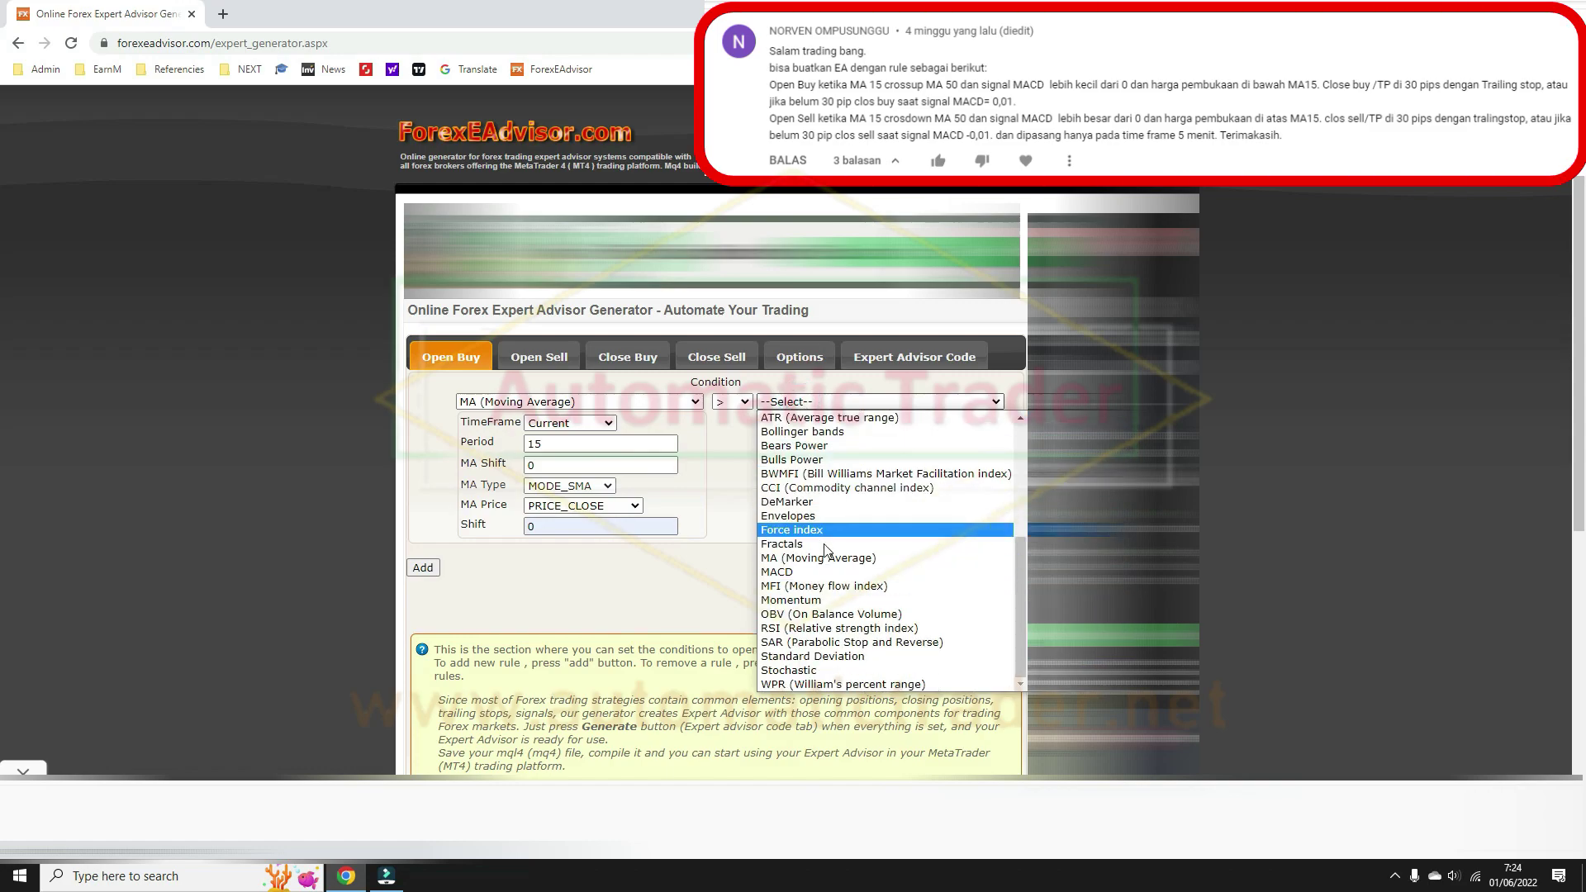
click(824, 544)
click(891, 449)
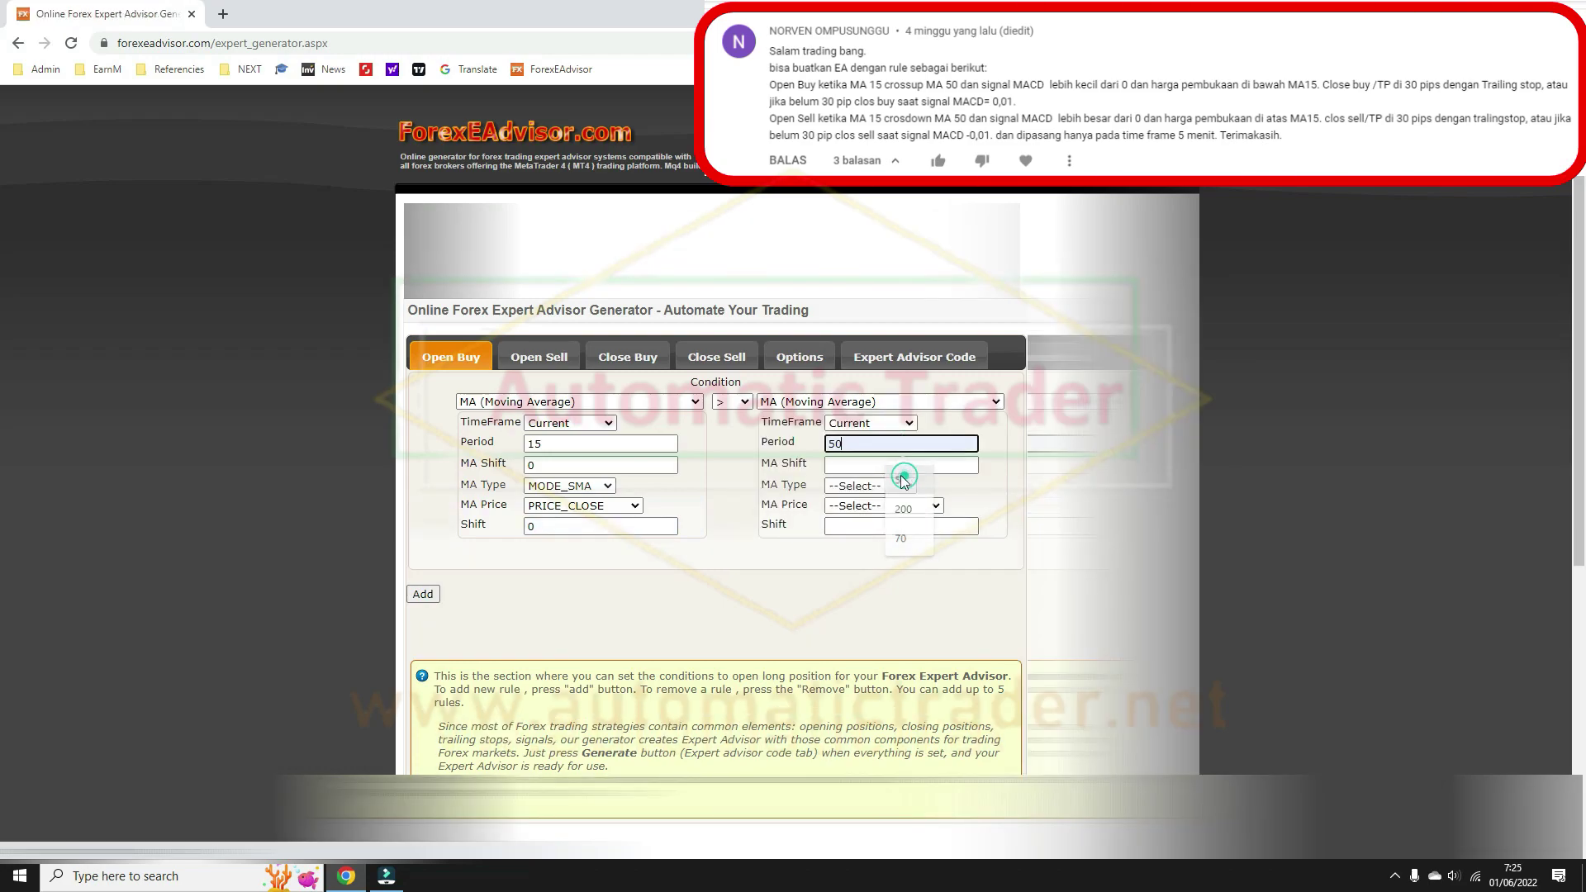
click(906, 481)
click(885, 464)
click(898, 502)
Step: Set the period 50 moving average to type MODE_SMA, price PRICE_CLOSE and Shift 0
click(868, 486)
click(855, 521)
click(882, 505)
click(867, 536)
click(900, 526)
click(899, 566)
Step: Add a second Open Buy condition and choose MACD as its left operand
scroll(834, 589, down, 1)
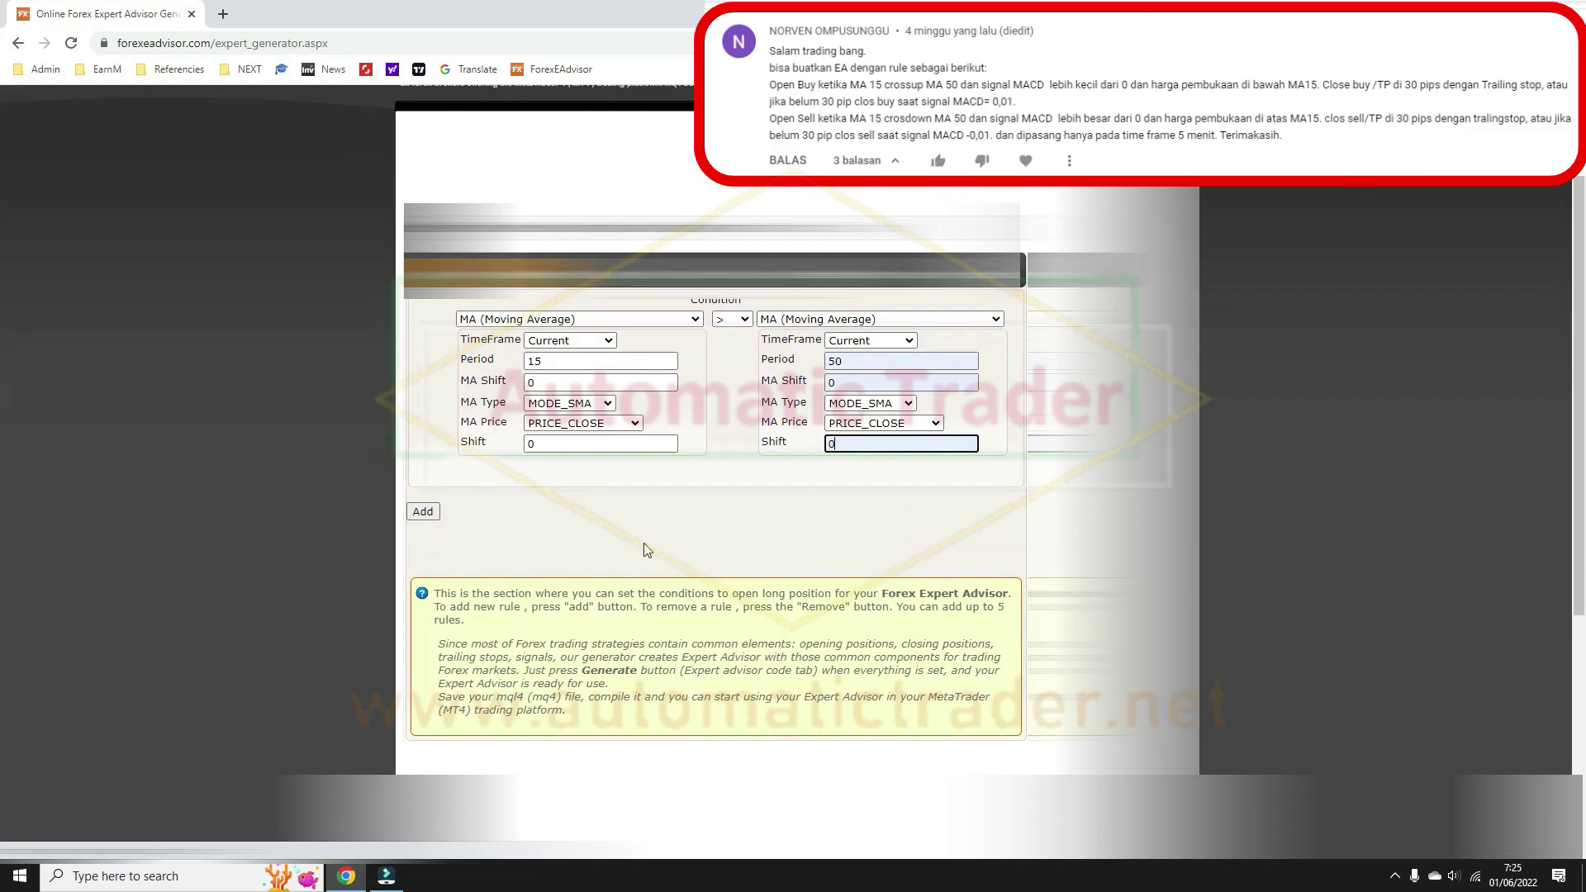
click(425, 513)
click(423, 512)
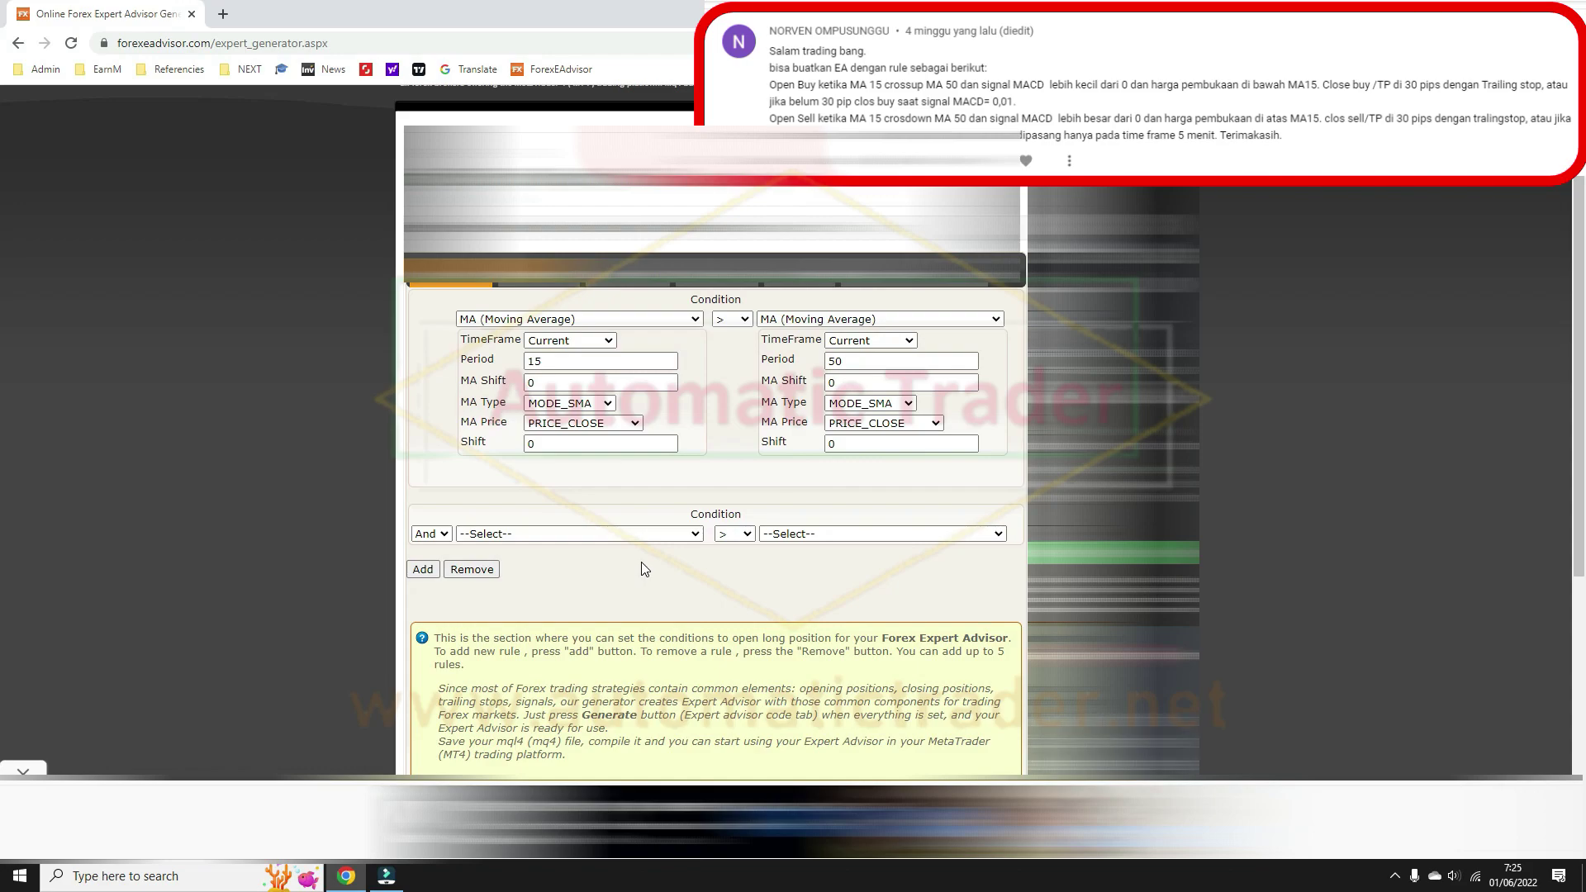
click(627, 534)
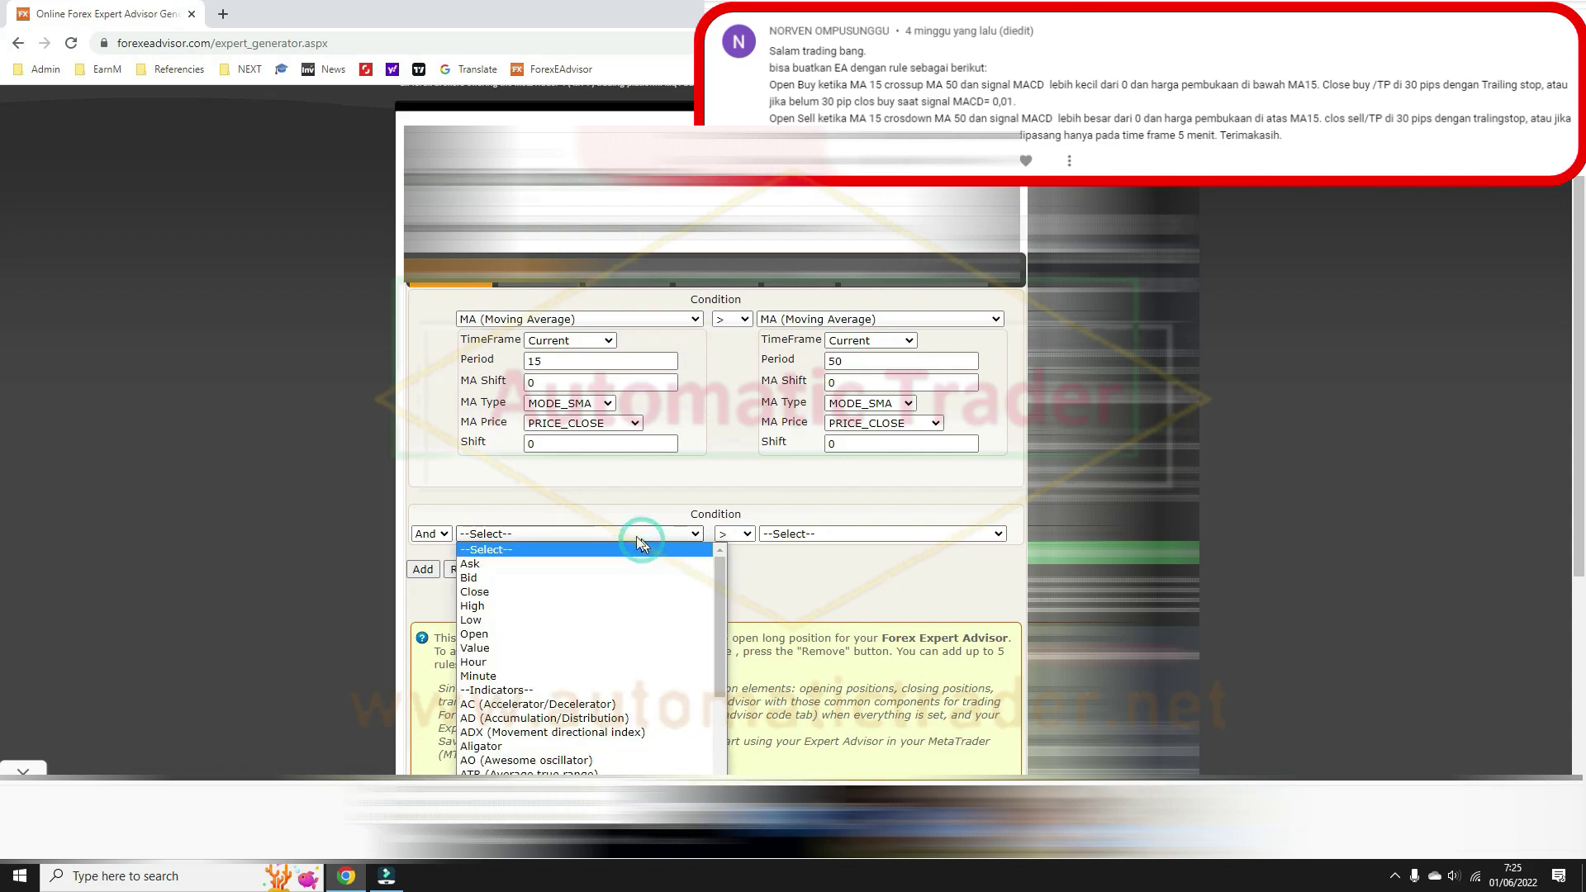
scroll(561, 735, down, 1)
click(560, 704)
Step: Set the MACD's Fast Period to 12, Slow Period to 26 and Signal Period to 9
scroll(619, 600, down, 2)
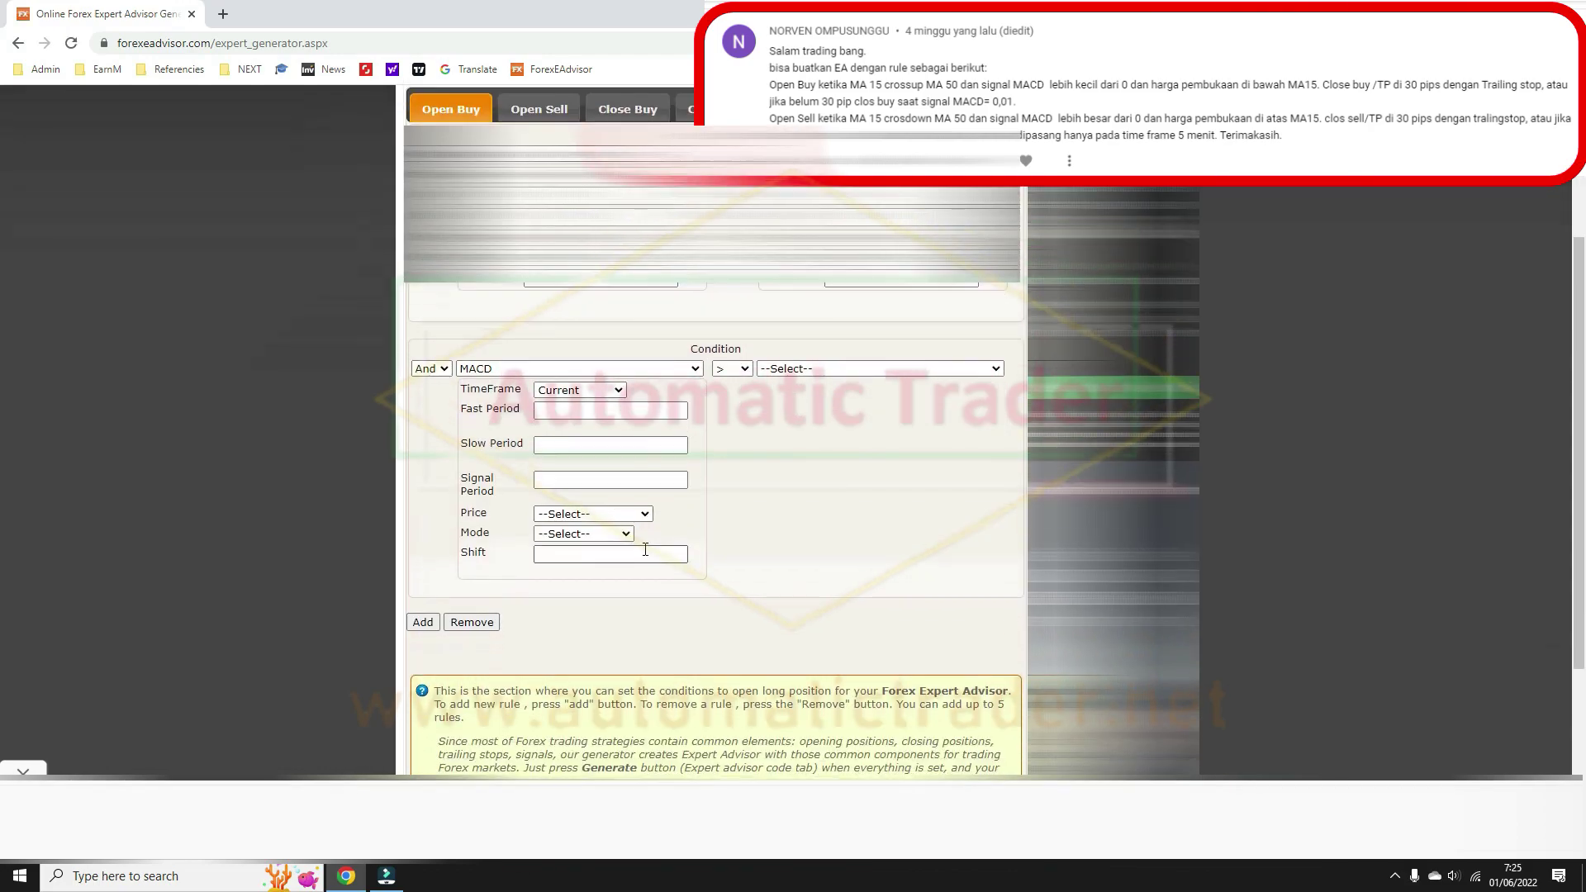
click(636, 417)
text(12)
key(Tab)
text(26)
click(611, 481)
text(9)
Step: Set the MACD's price to PRICE_CLOSE, mode to MODE_SIGNAL and Shift to 0
click(622, 517)
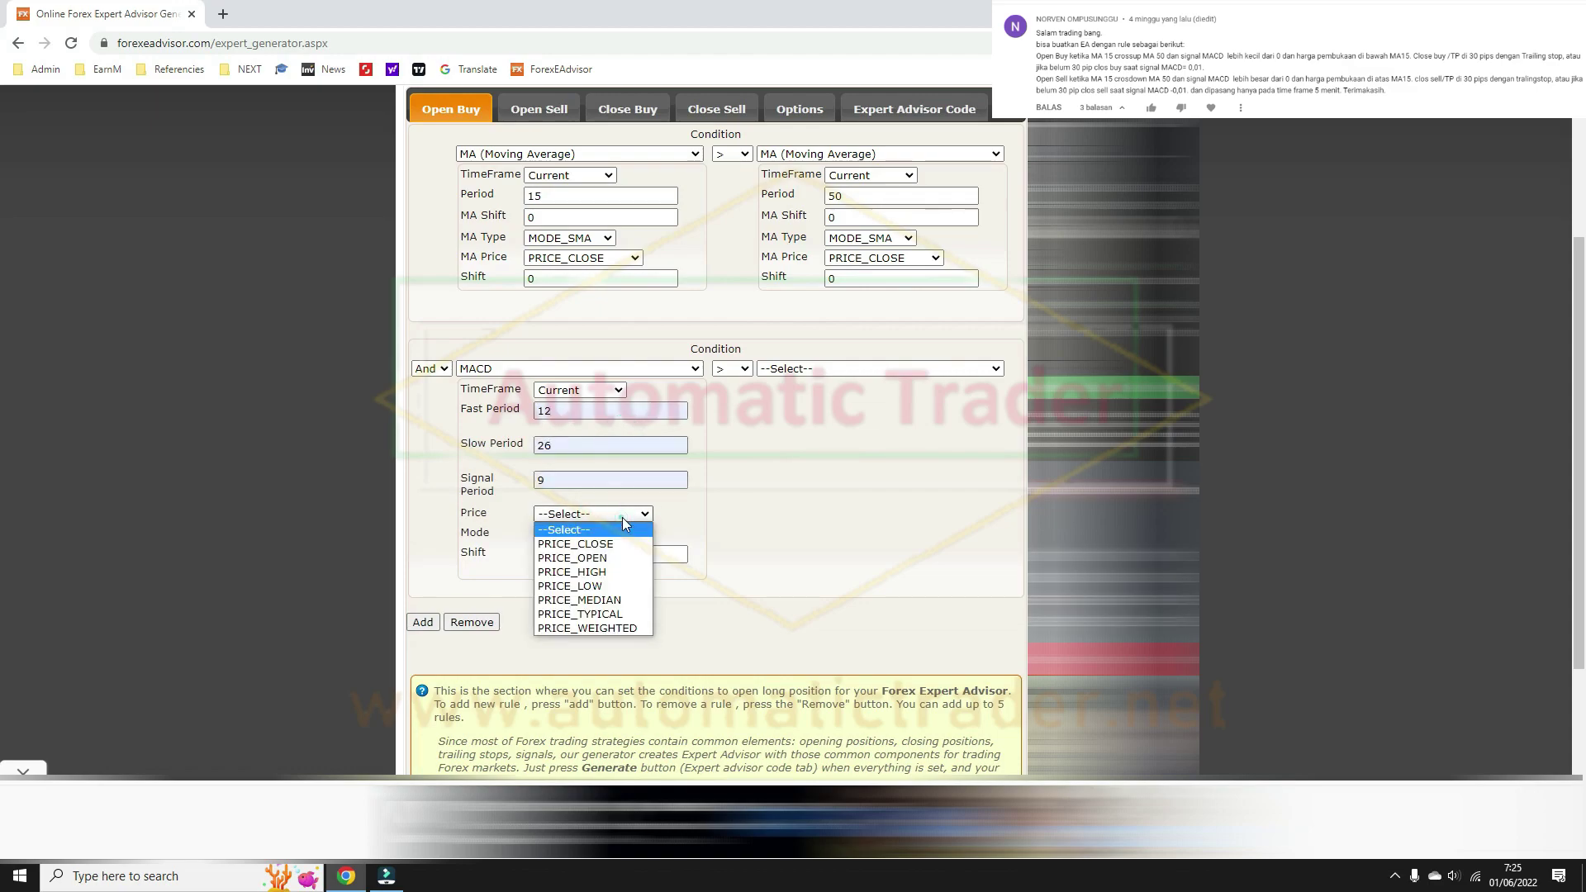
click(616, 543)
click(623, 535)
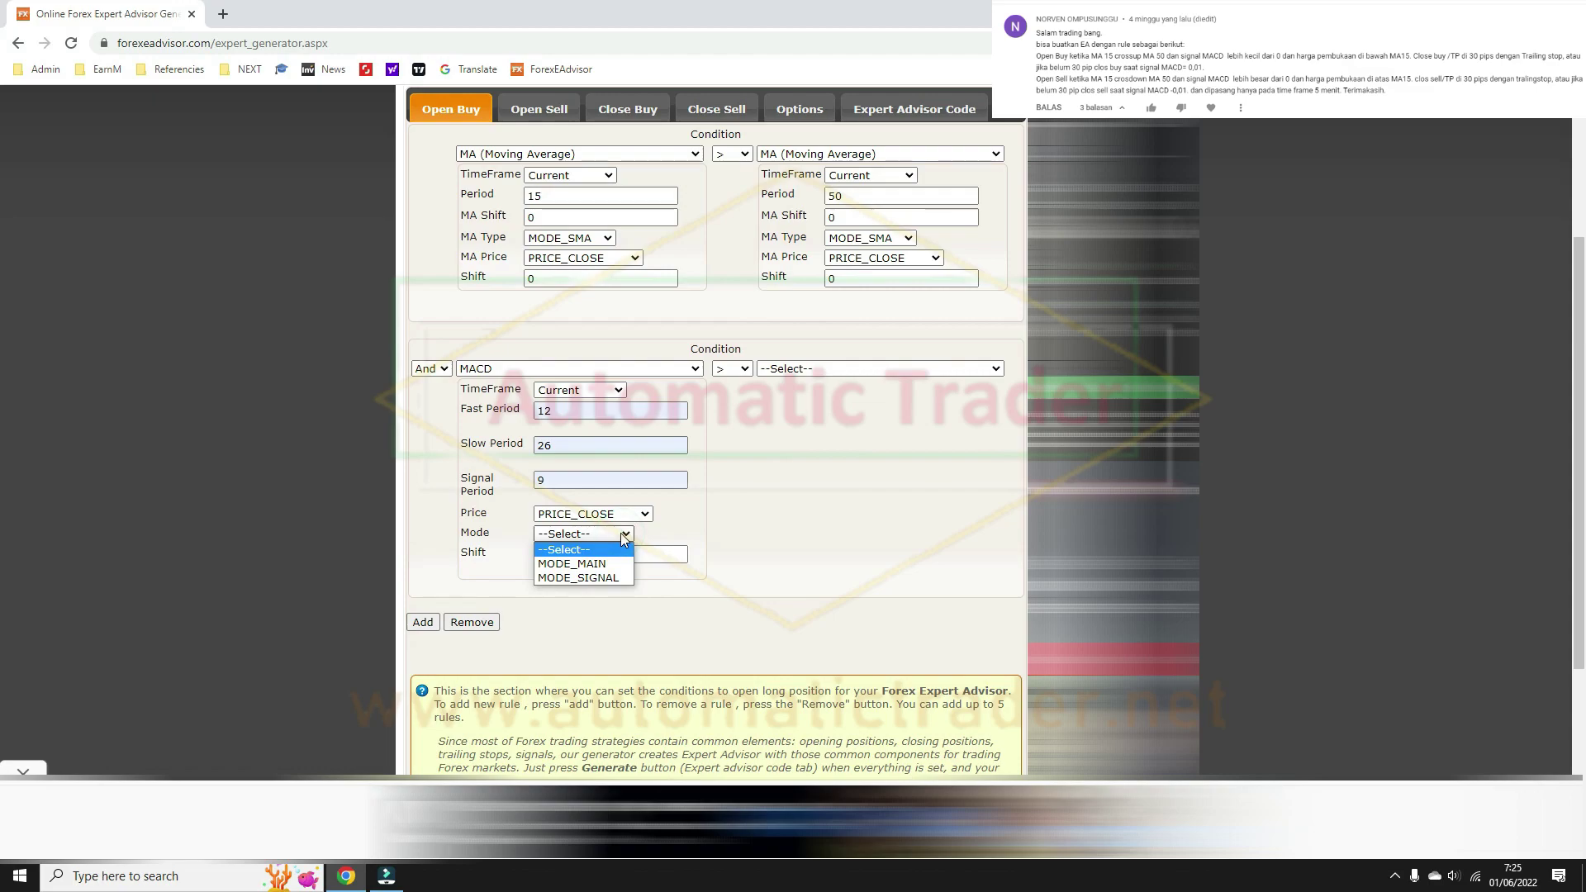
click(618, 578)
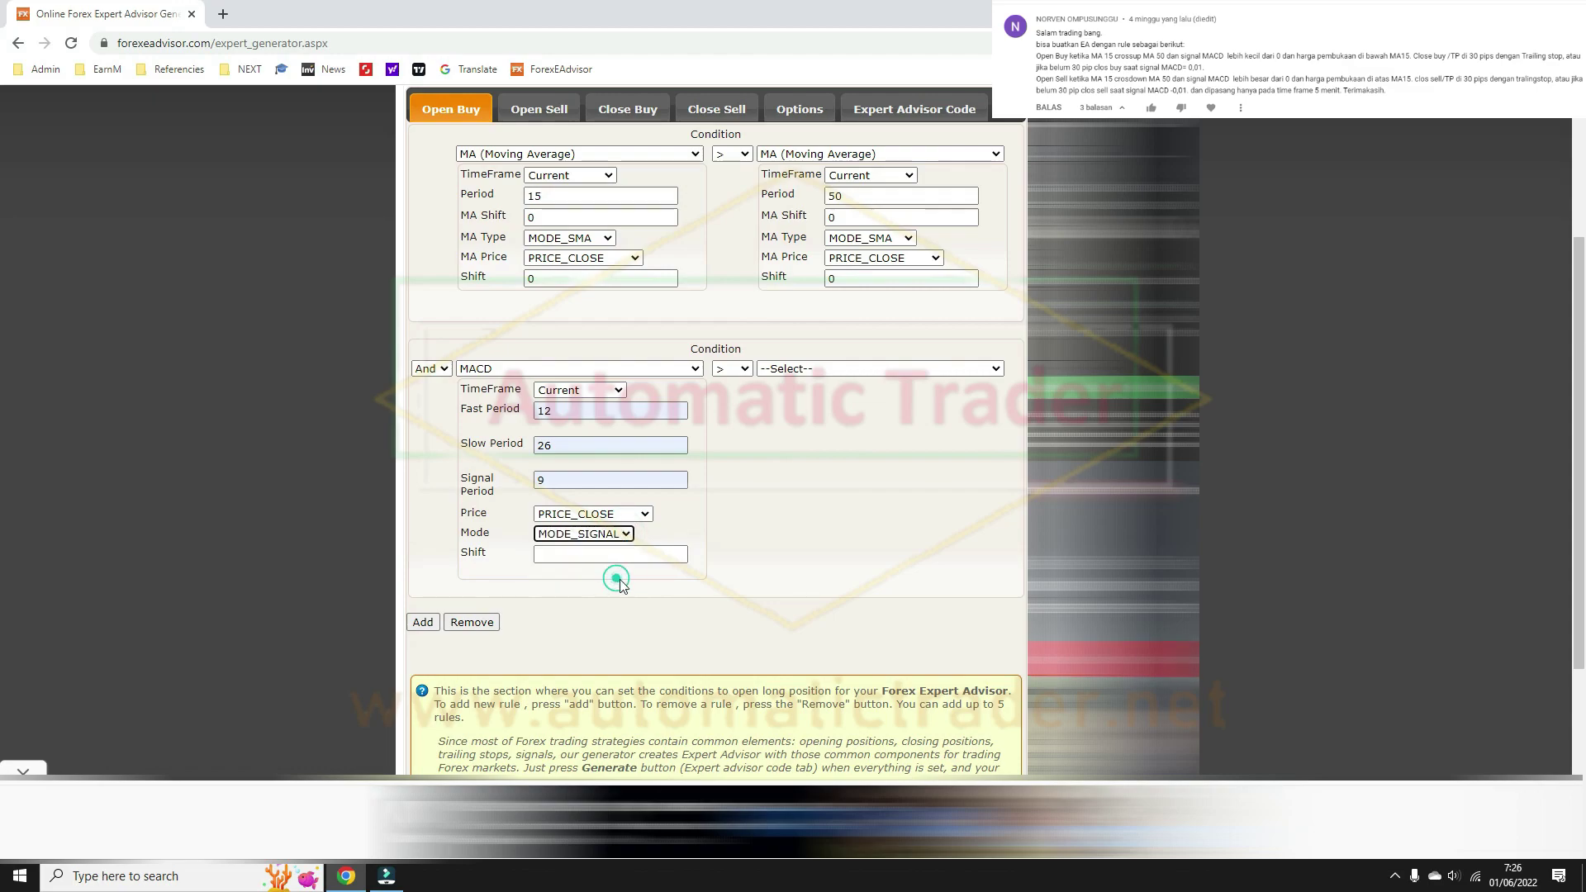
click(661, 554)
text(0)
click(747, 550)
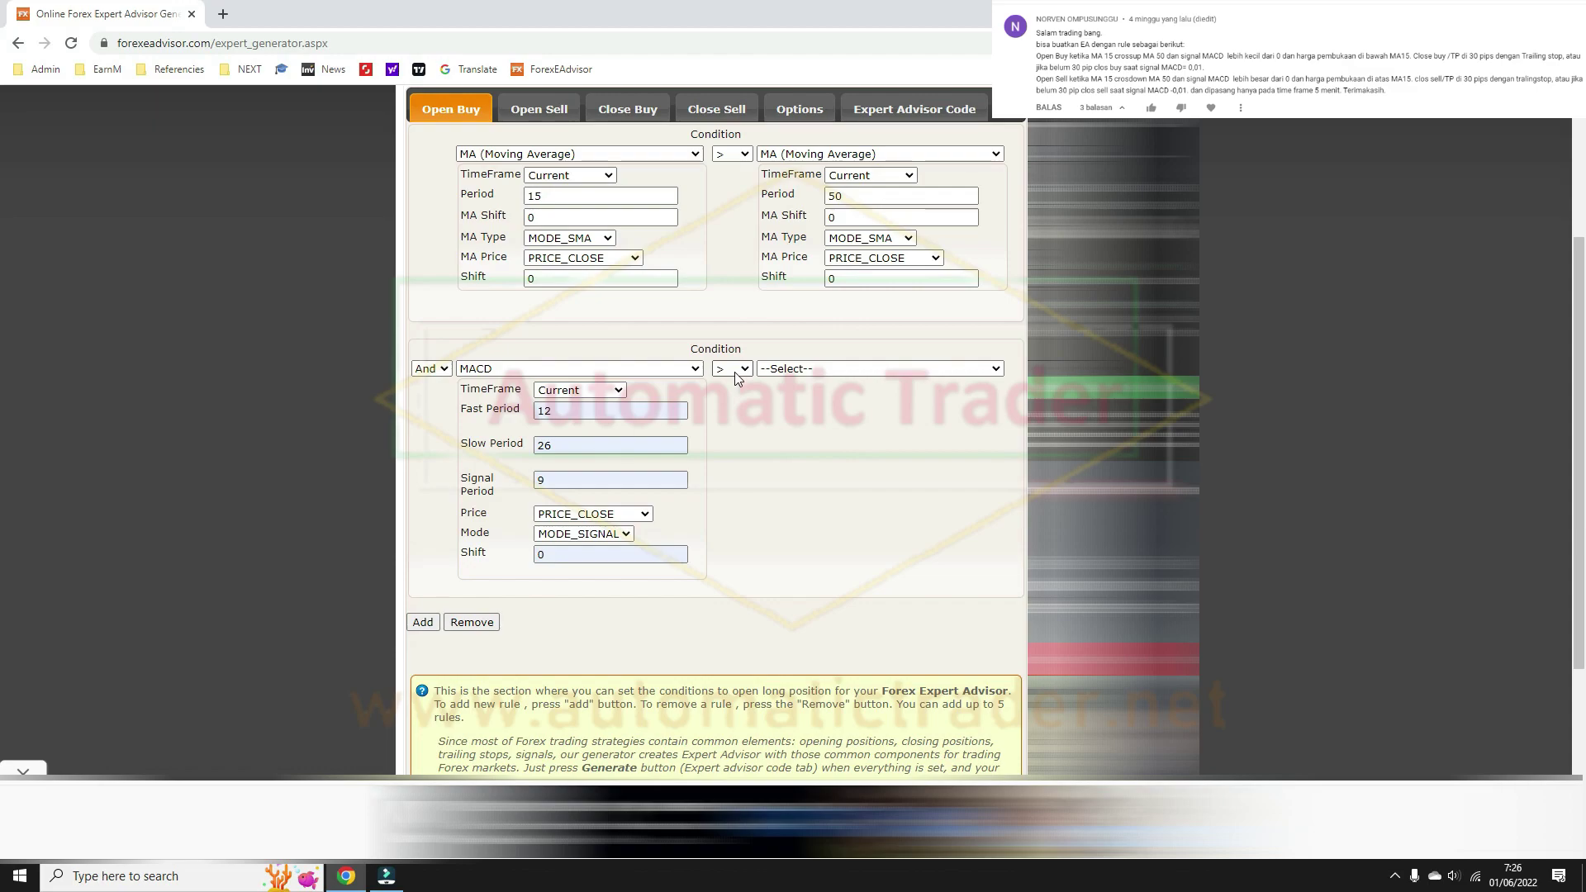
Step: Complete the MACD condition with the < operator and a right operand of Value 0
click(738, 400)
click(810, 369)
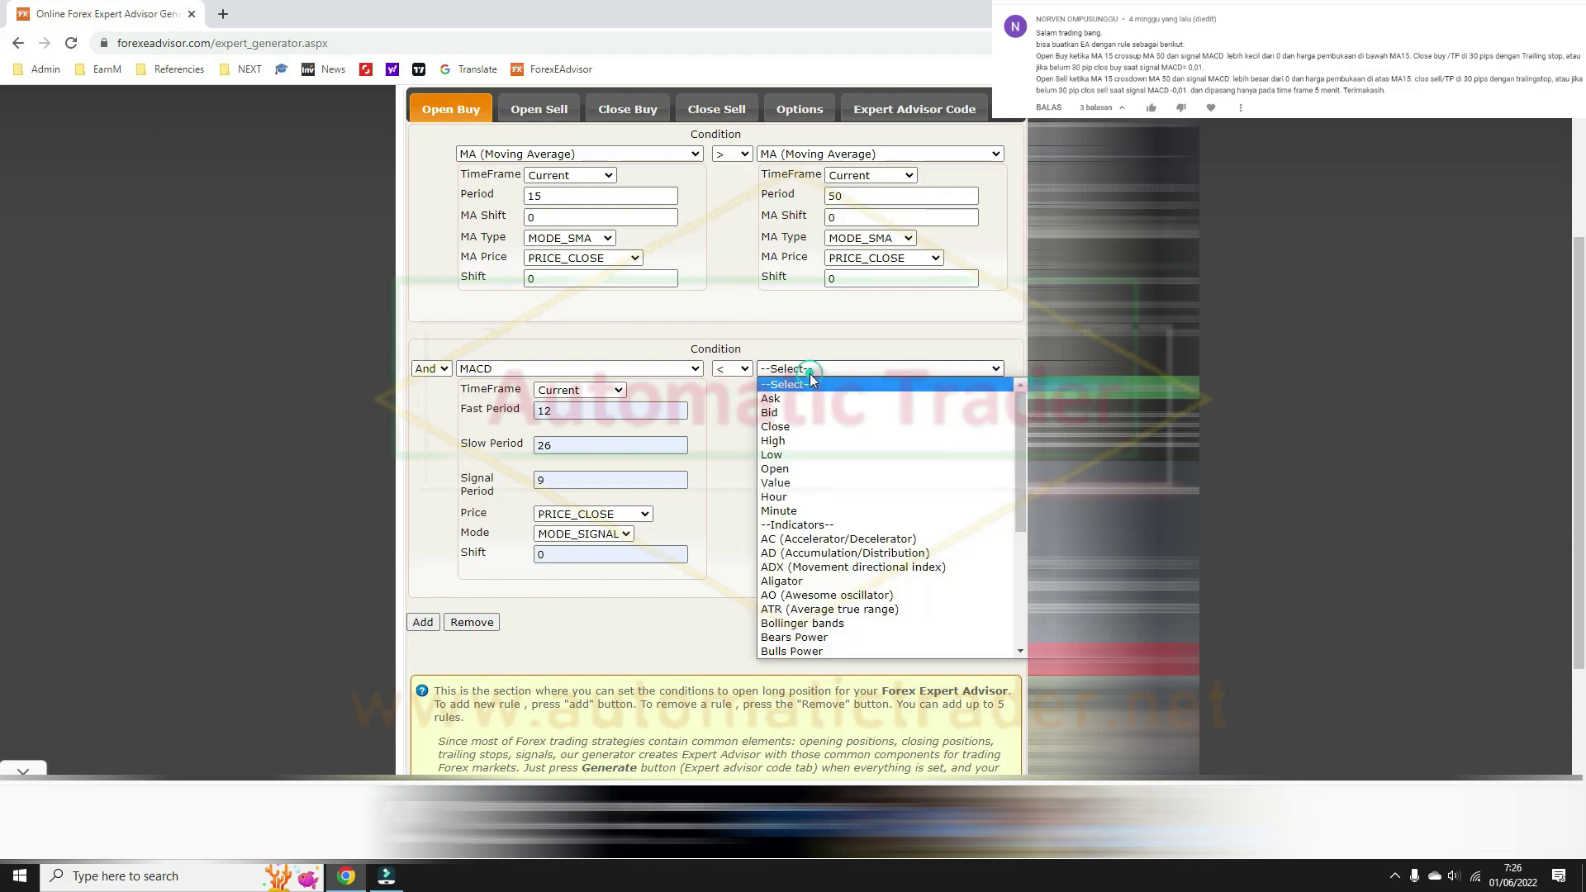
click(803, 488)
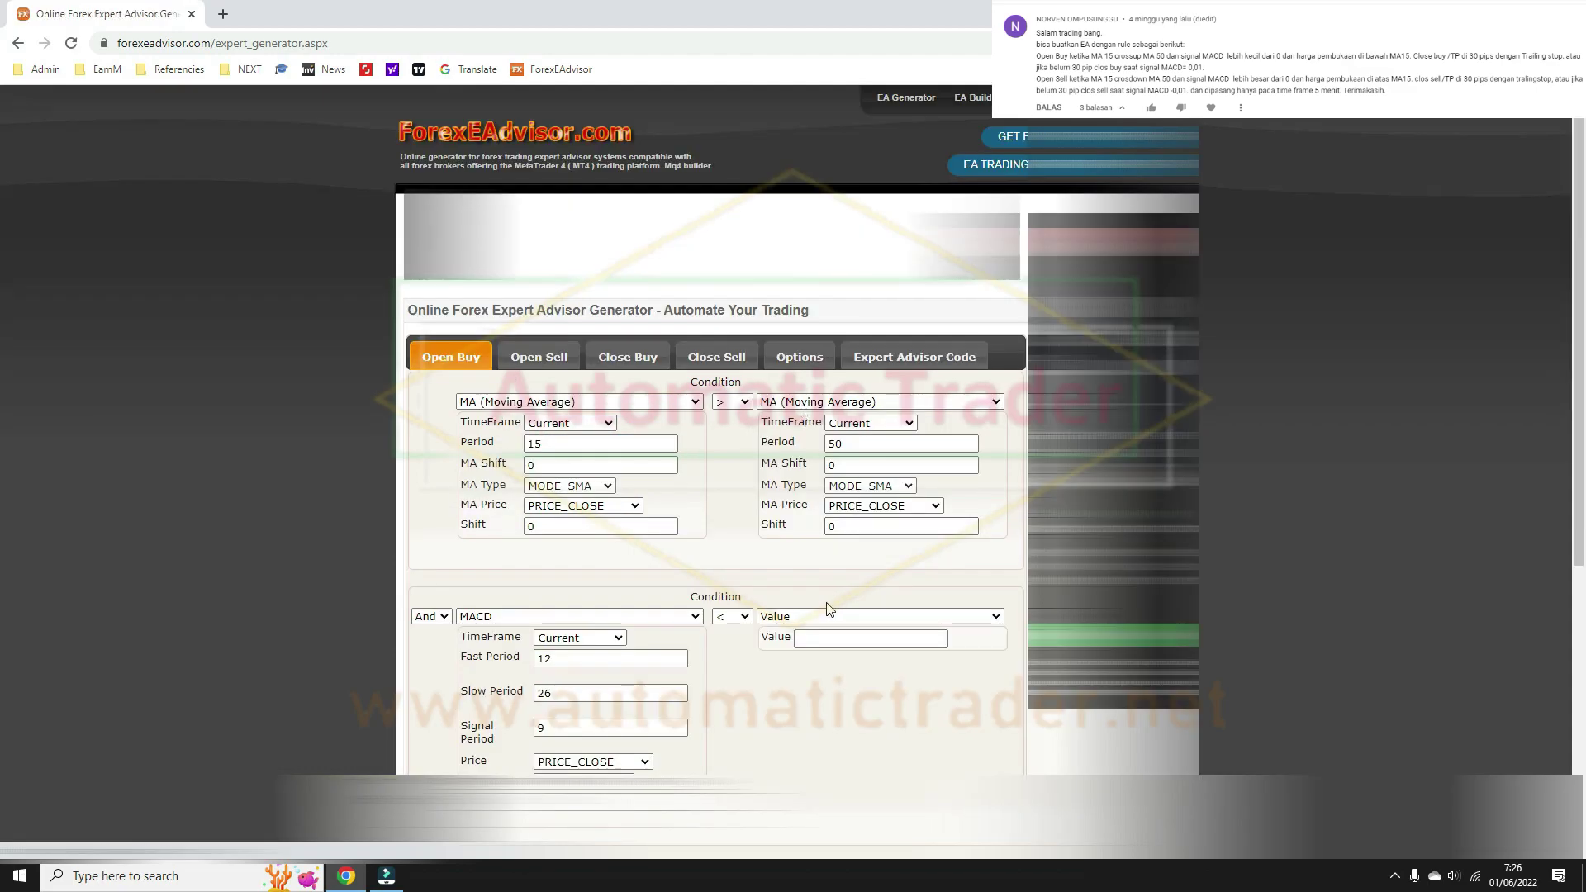
click(823, 644)
text(0)
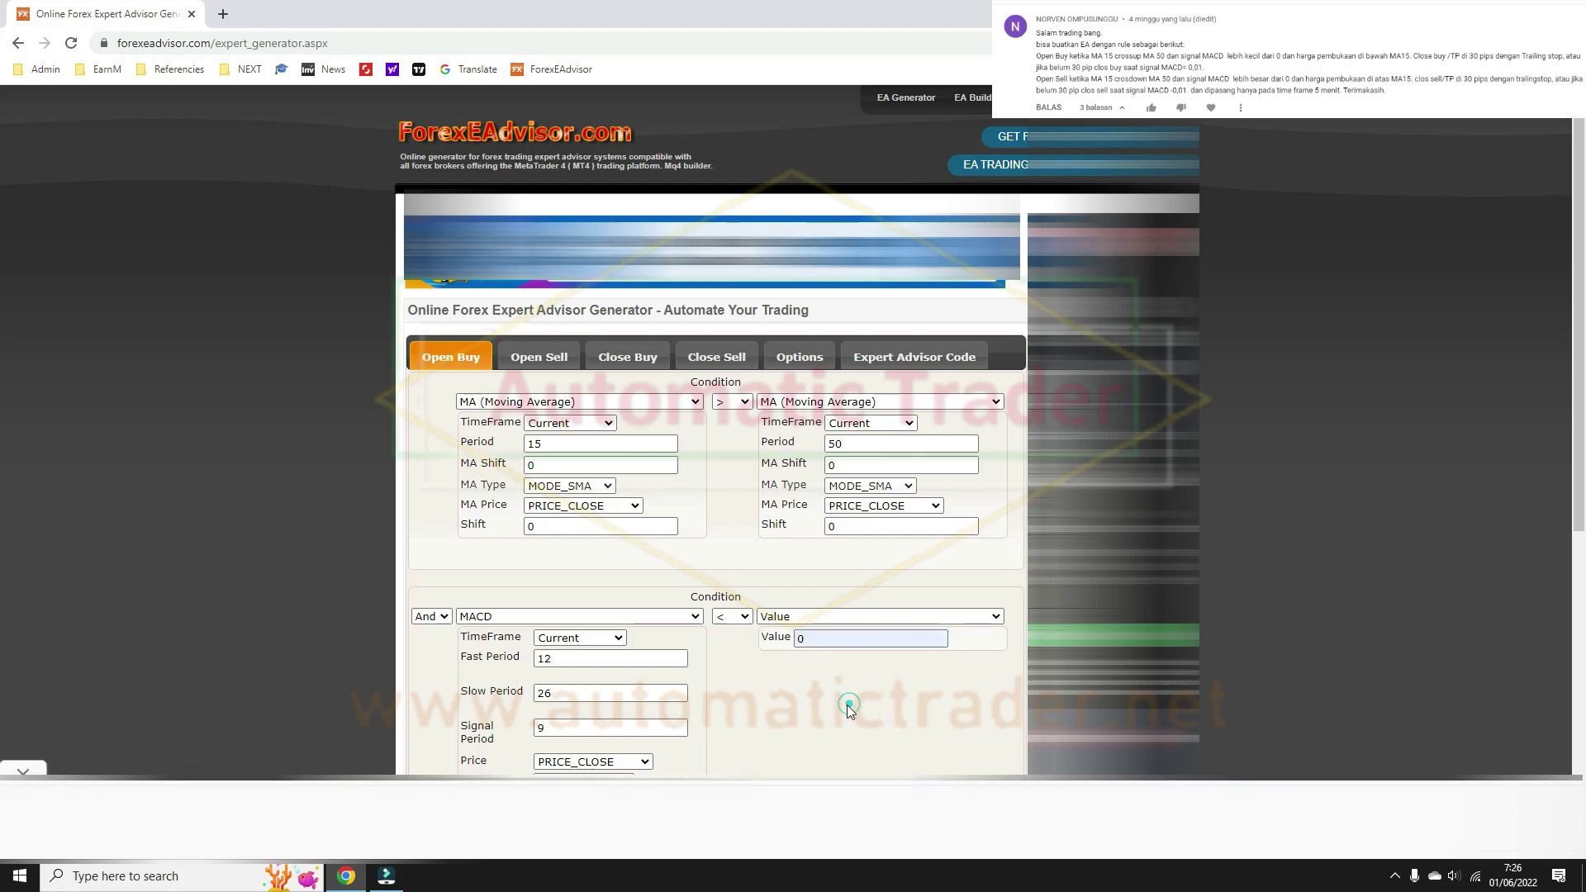
Step: Add a third Open Buy condition with Open as its left operand and Shift 0
scroll(834, 662, down, 1)
scroll(834, 670, down, 5)
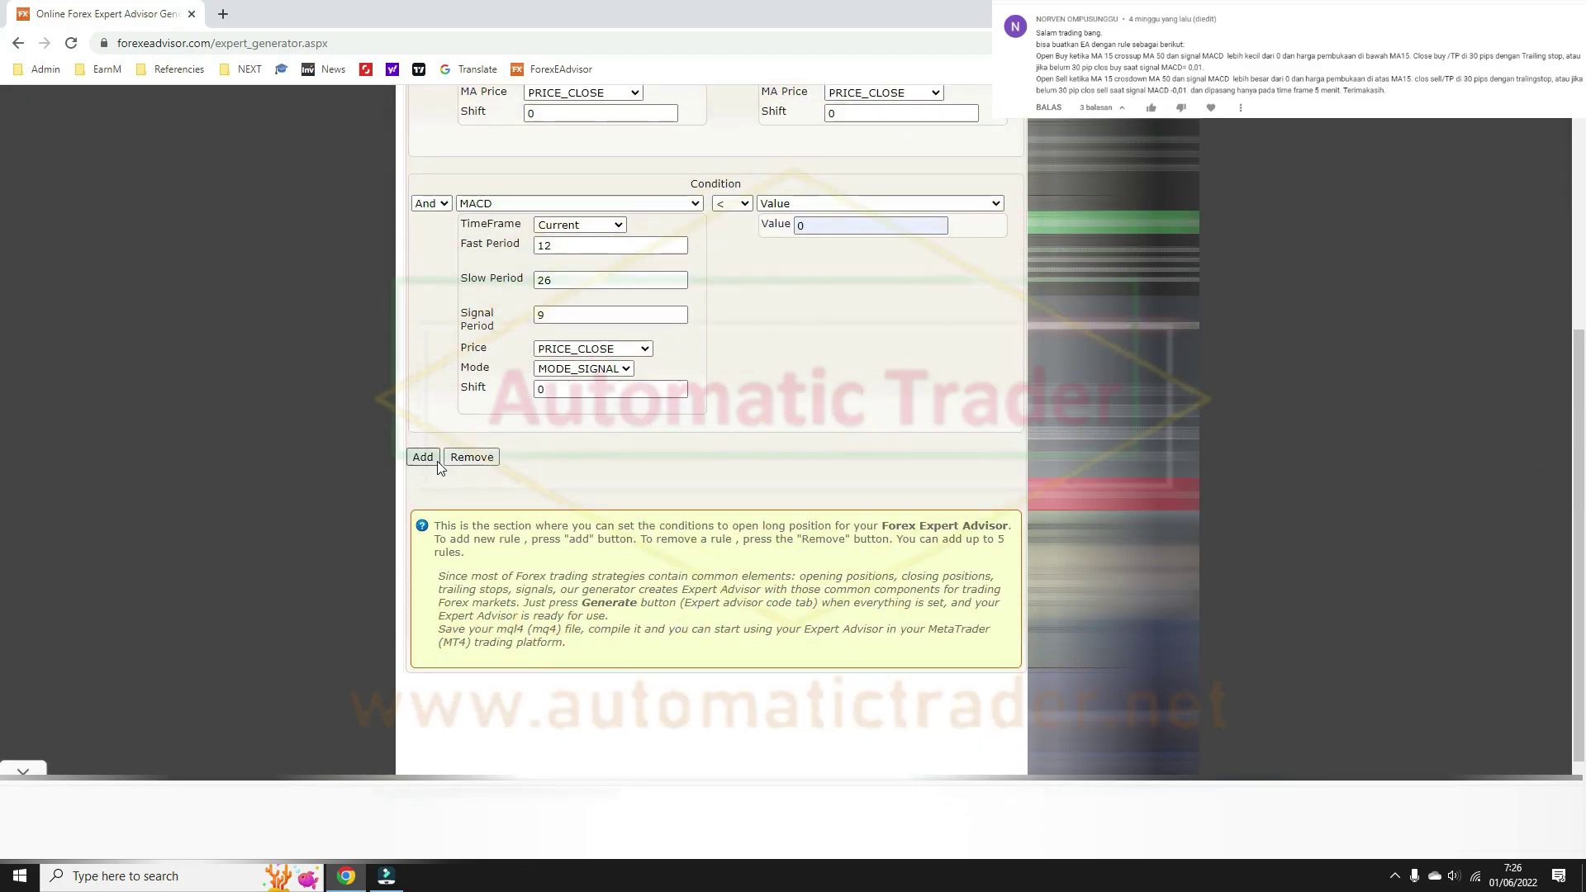
click(437, 461)
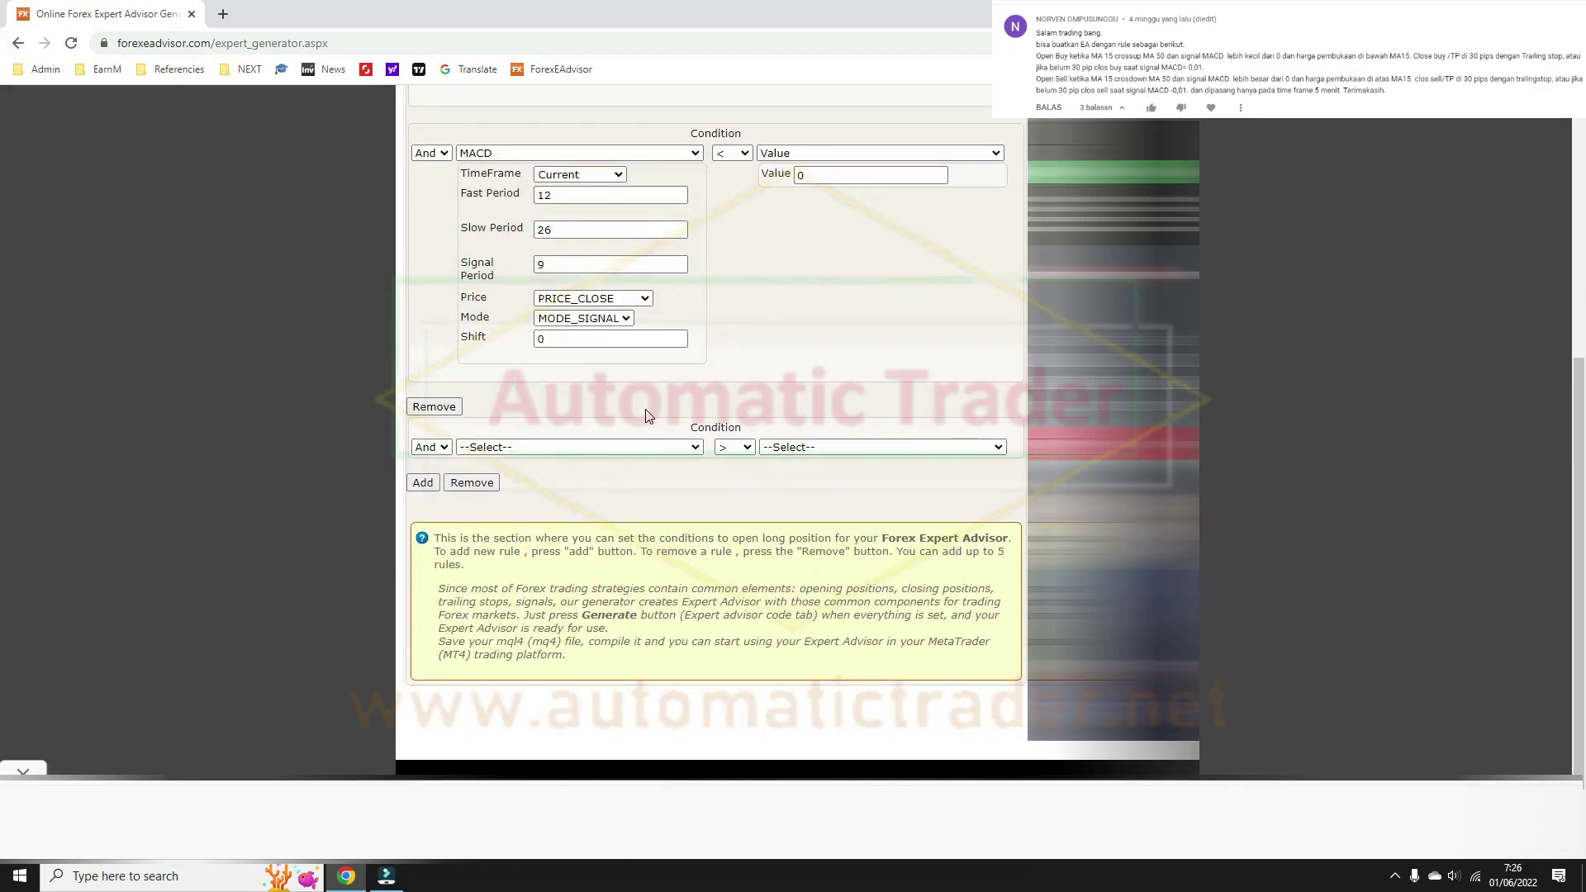
click(677, 448)
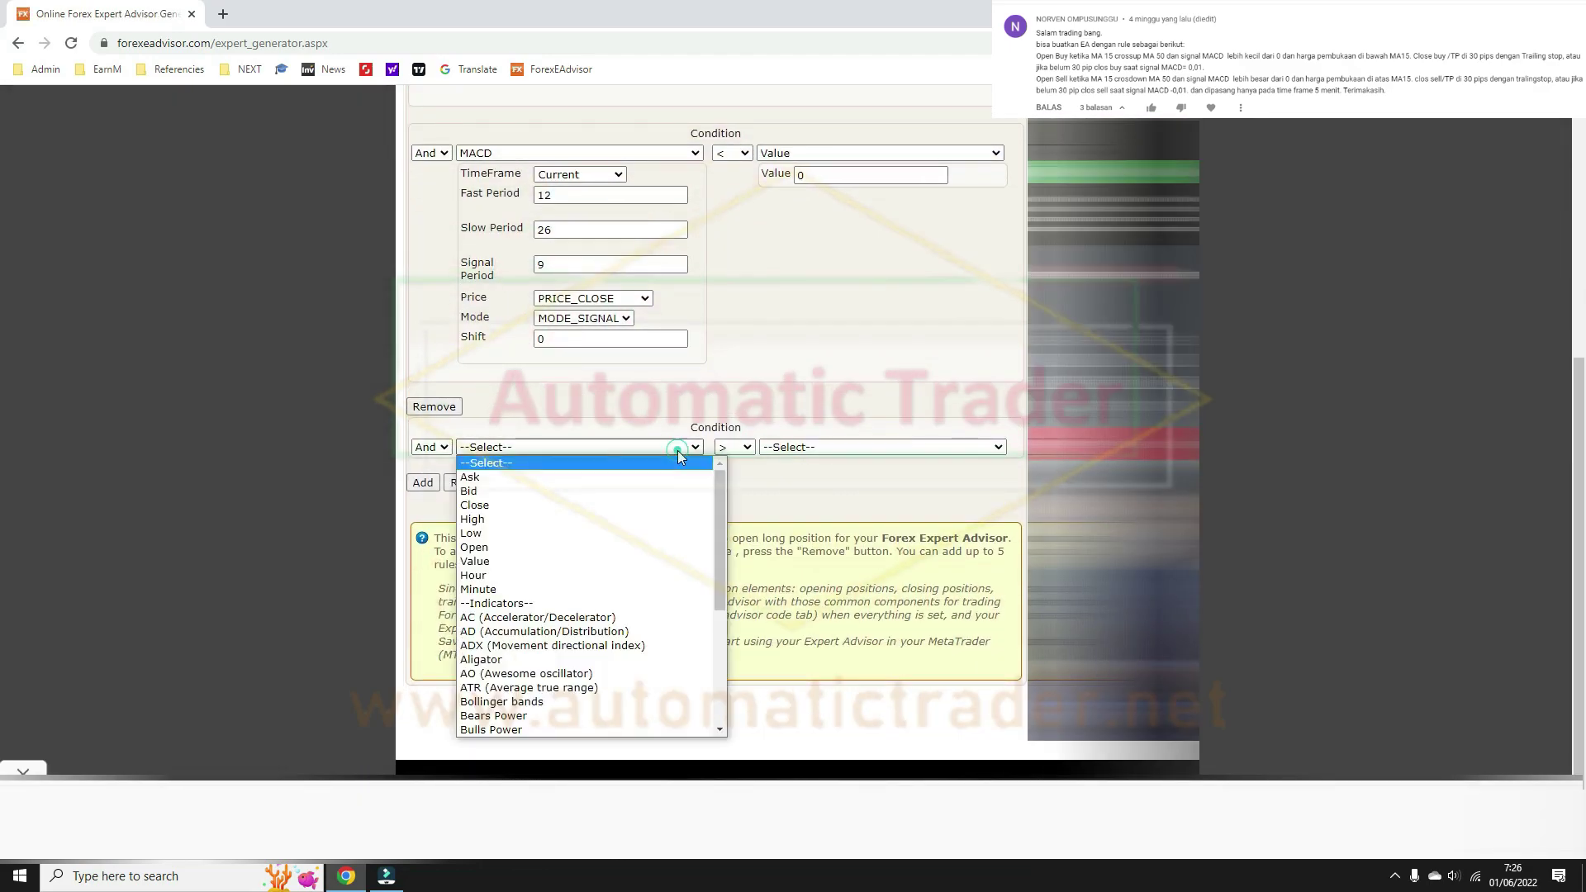
click(500, 548)
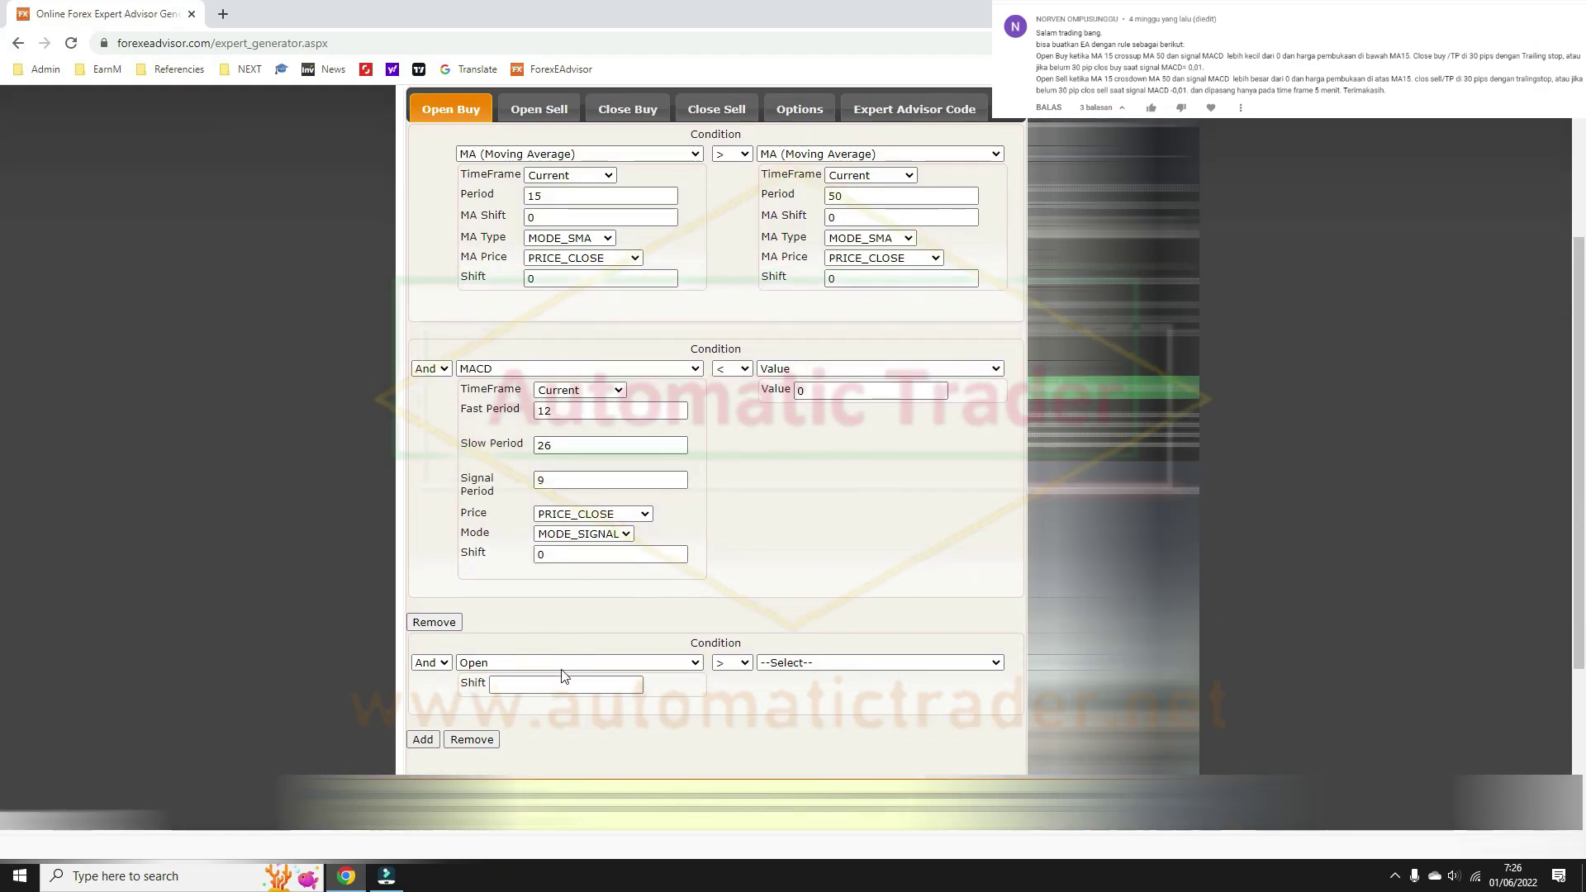
scroll(576, 632, down, 1)
click(567, 606)
text(0)
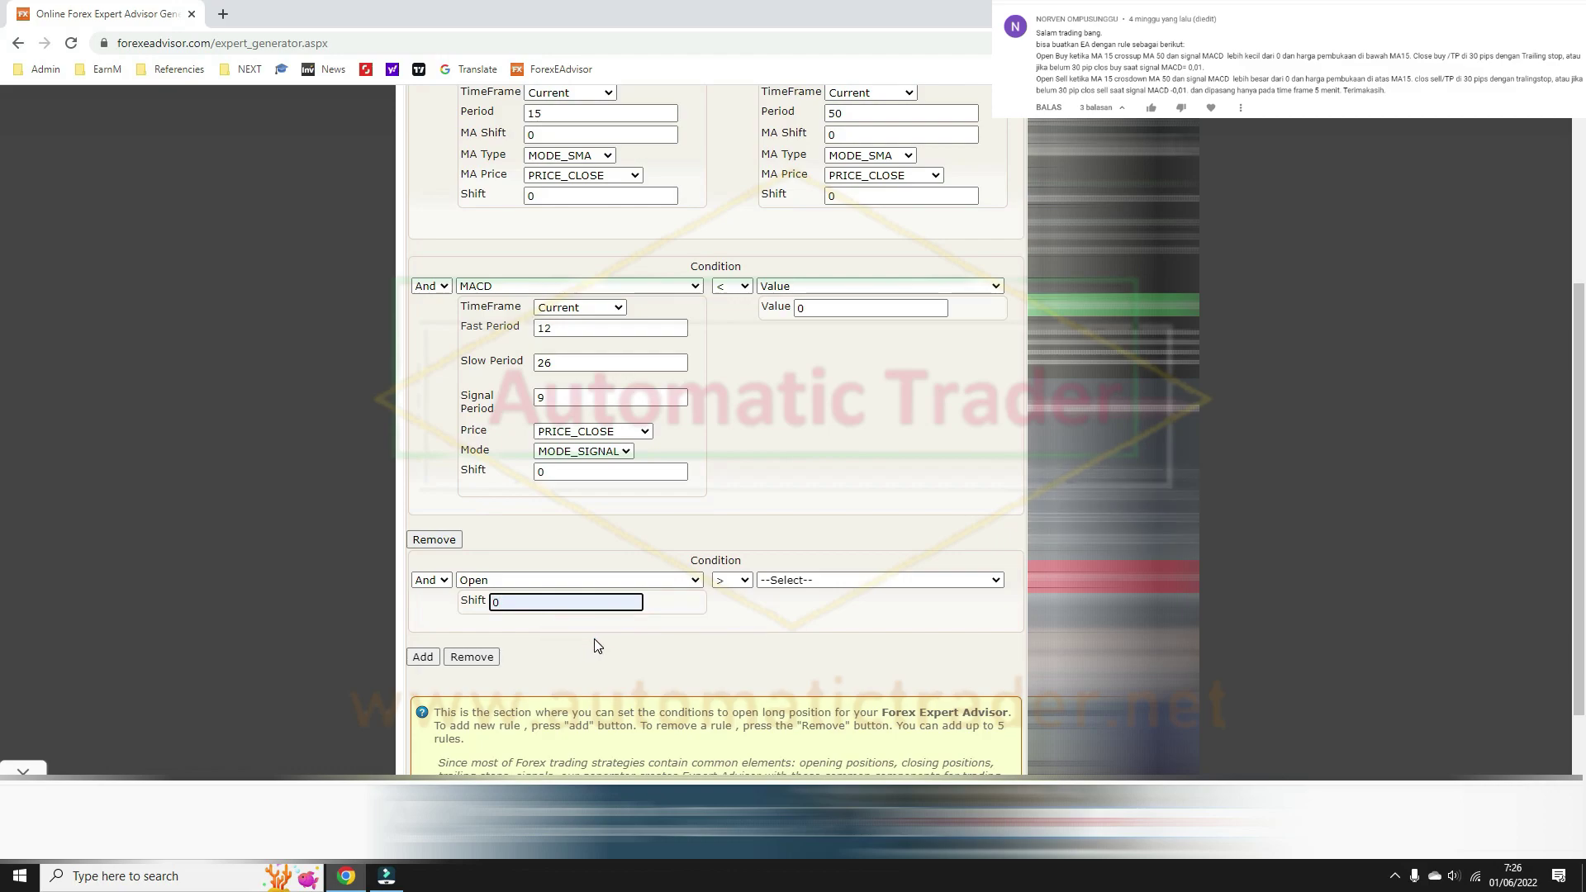
click(615, 634)
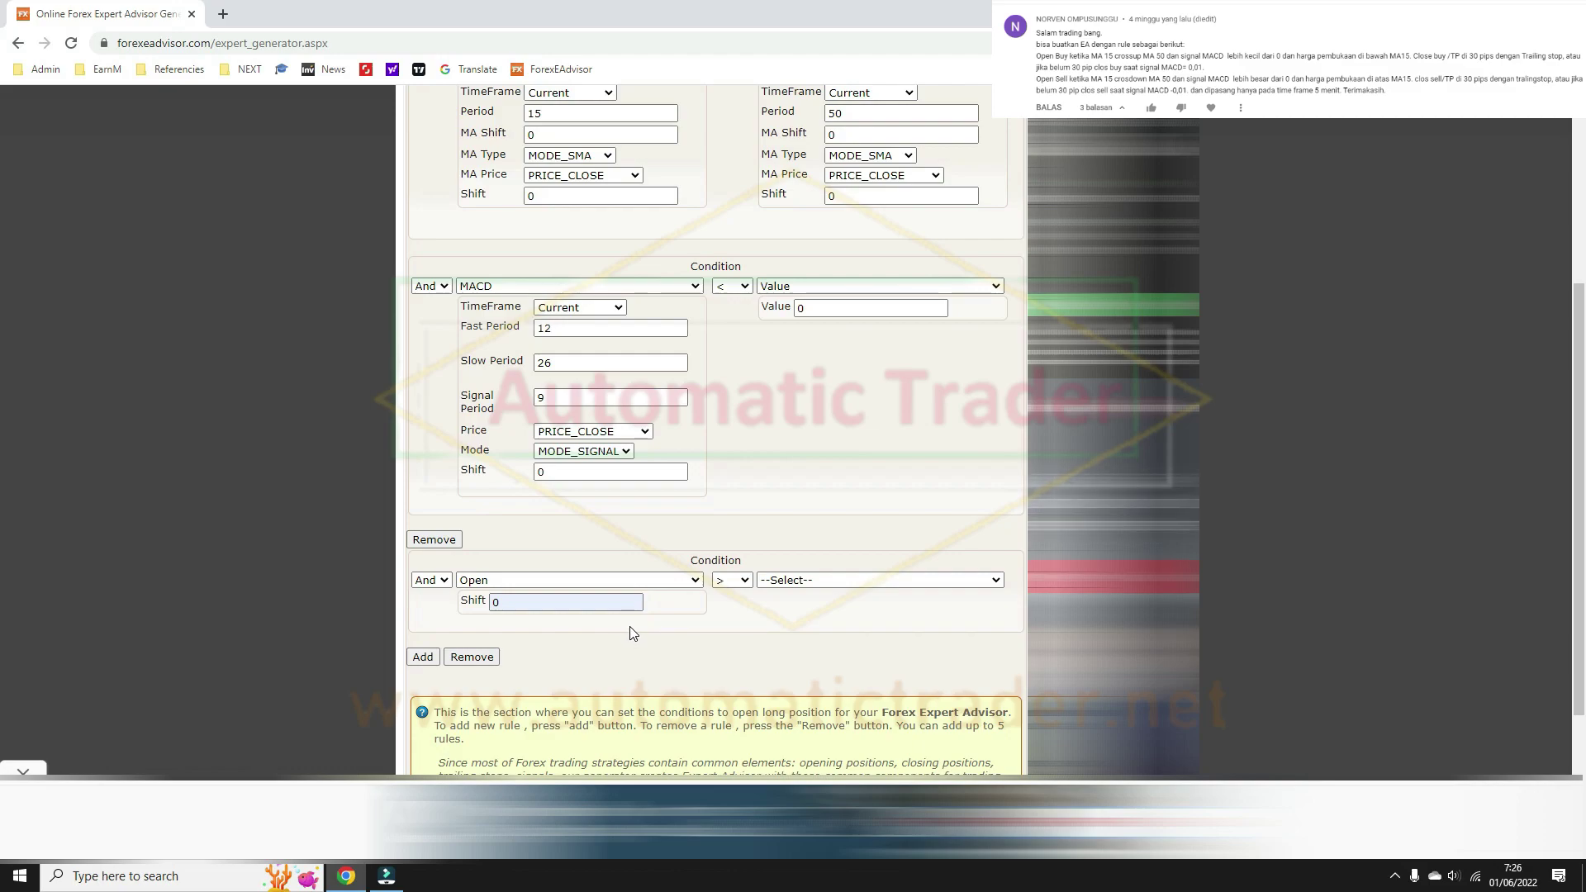
Step: Compare the Open price using < against an MA (Moving Average) with Period 15 and MA Shift 0
click(741, 586)
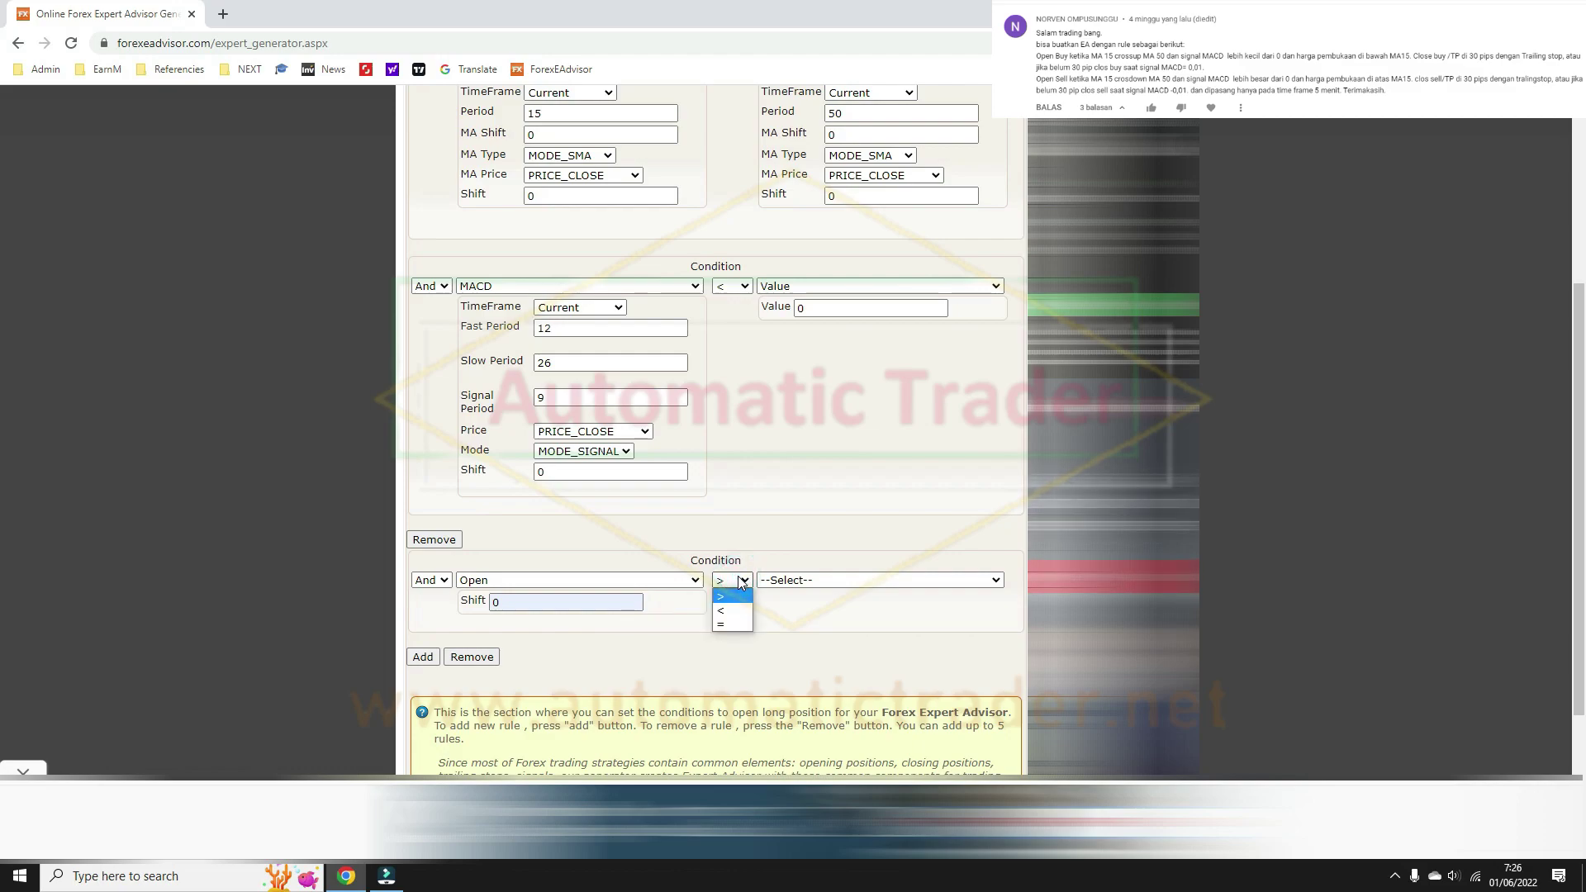
click(730, 611)
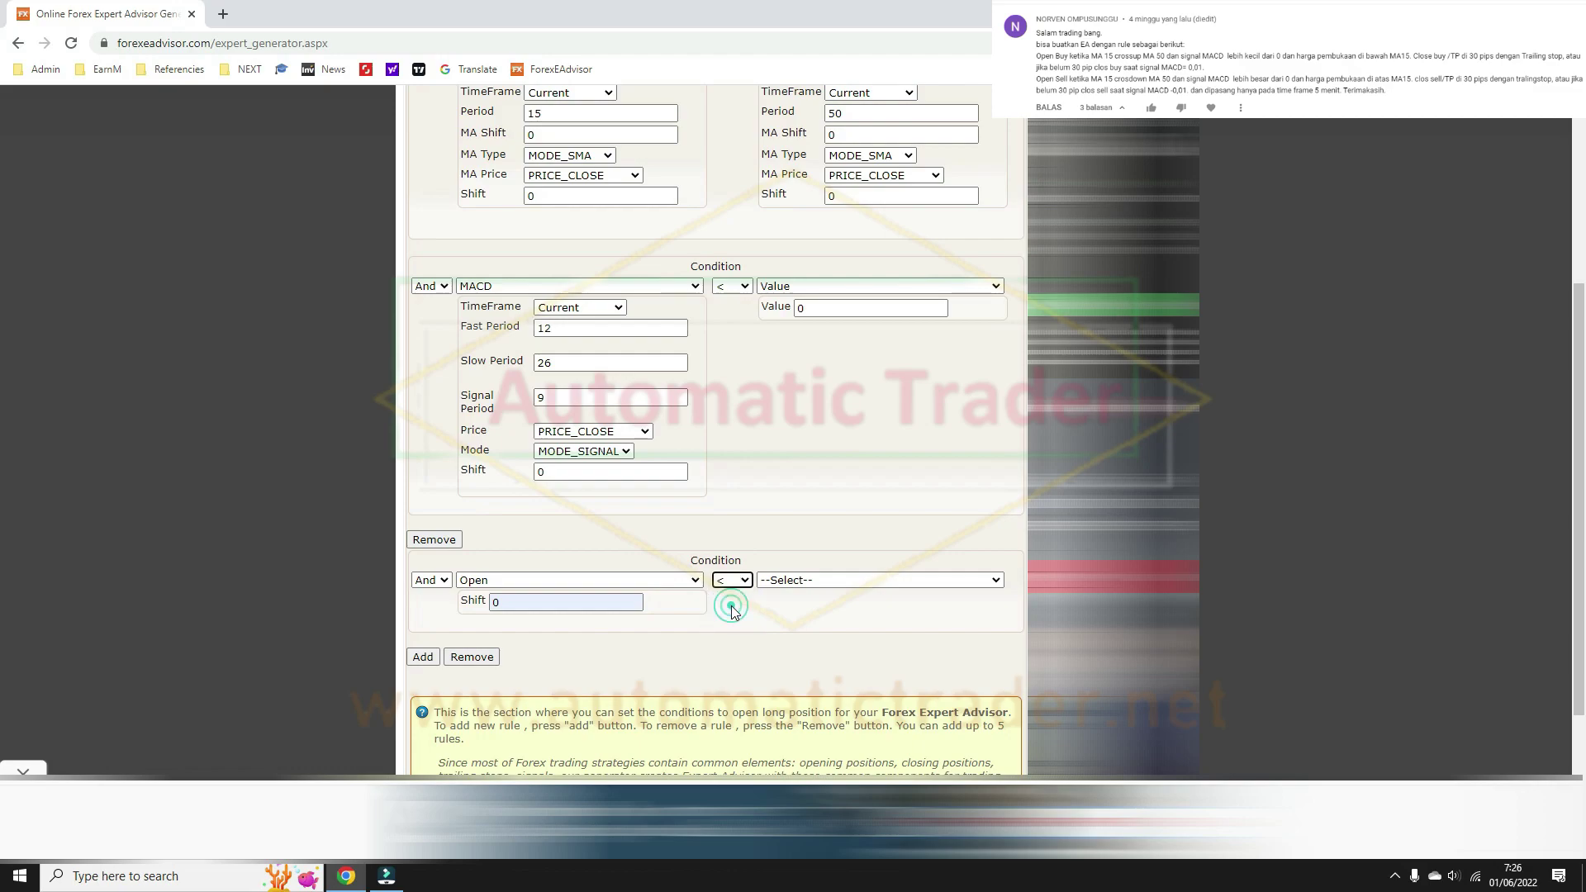
click(814, 586)
scroll(818, 510, down, 3)
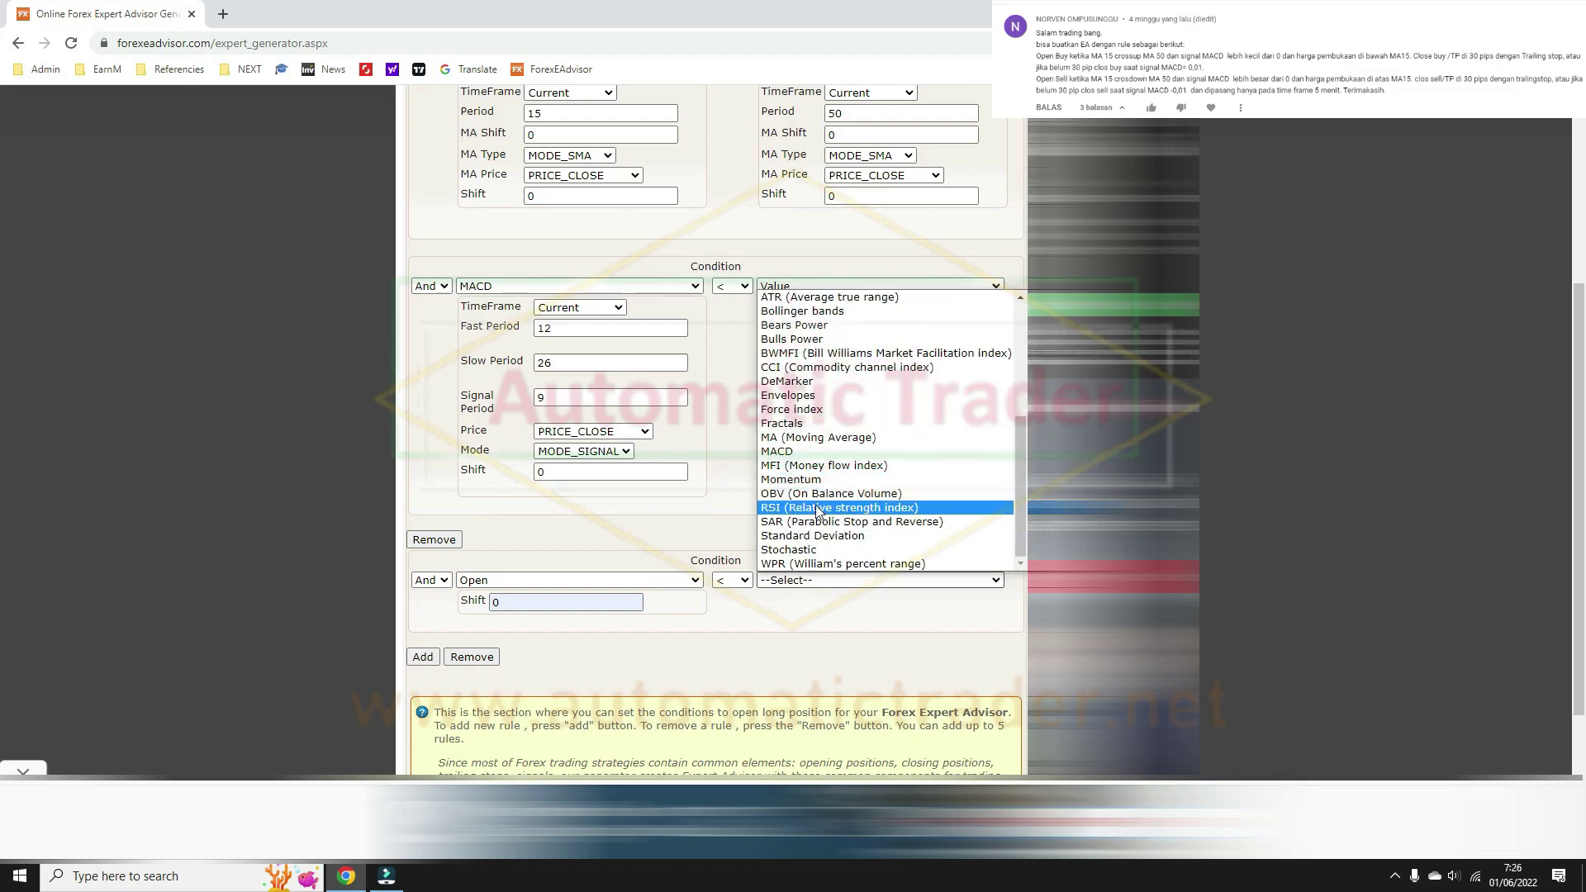
click(818, 437)
click(864, 455)
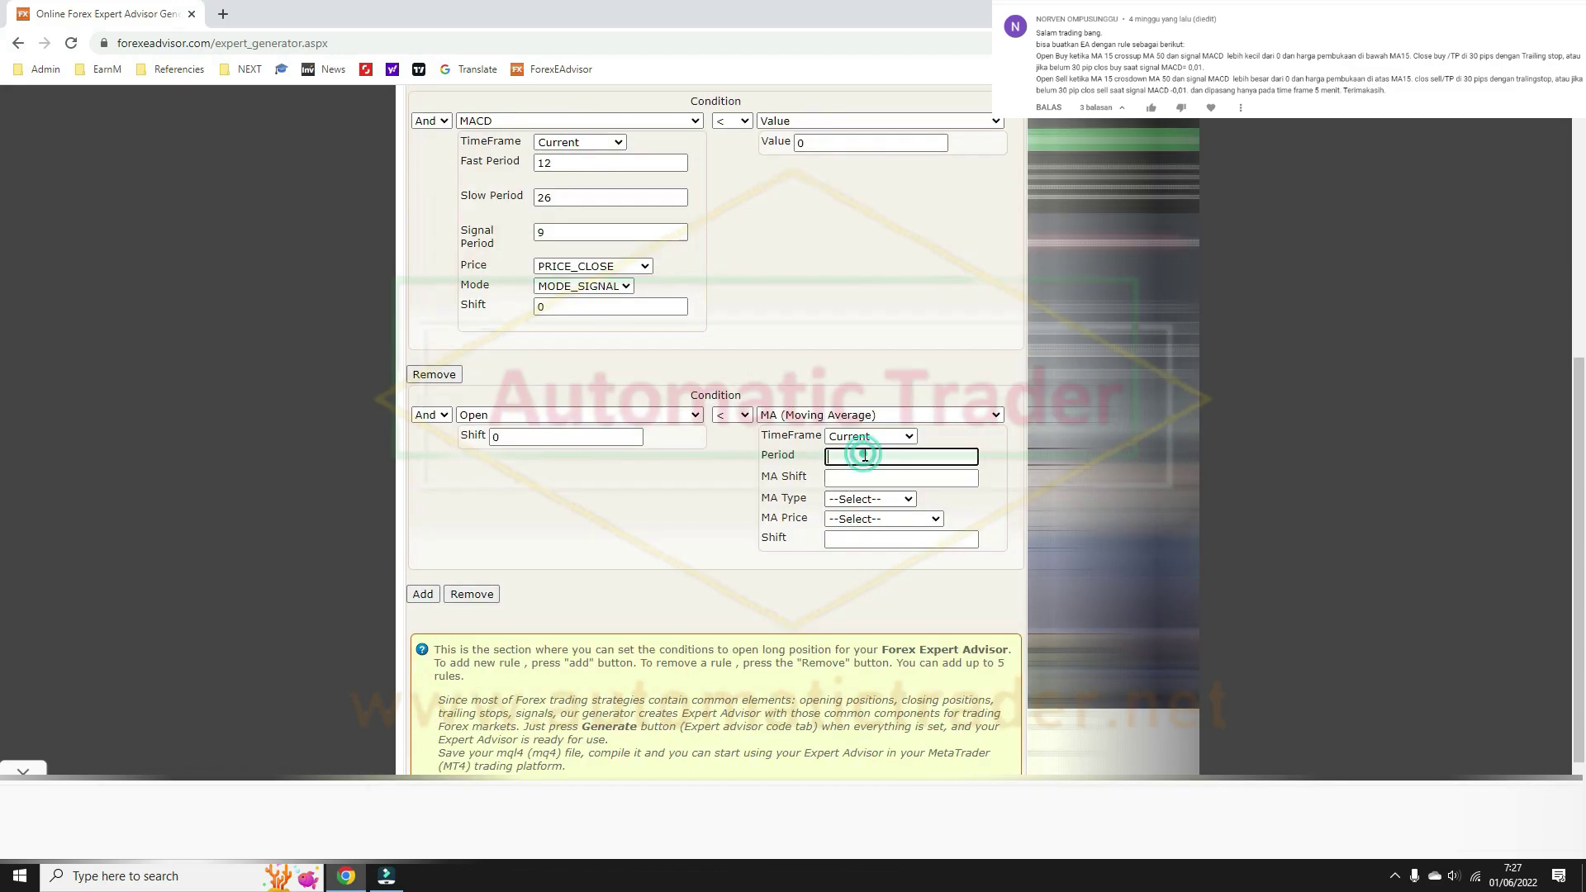
text(15)
click(909, 478)
text(2)
text(0)
Step: Set the third condition's moving average to type MODE_SMA, price PRICE_CLOSE and Shift 0
click(902, 500)
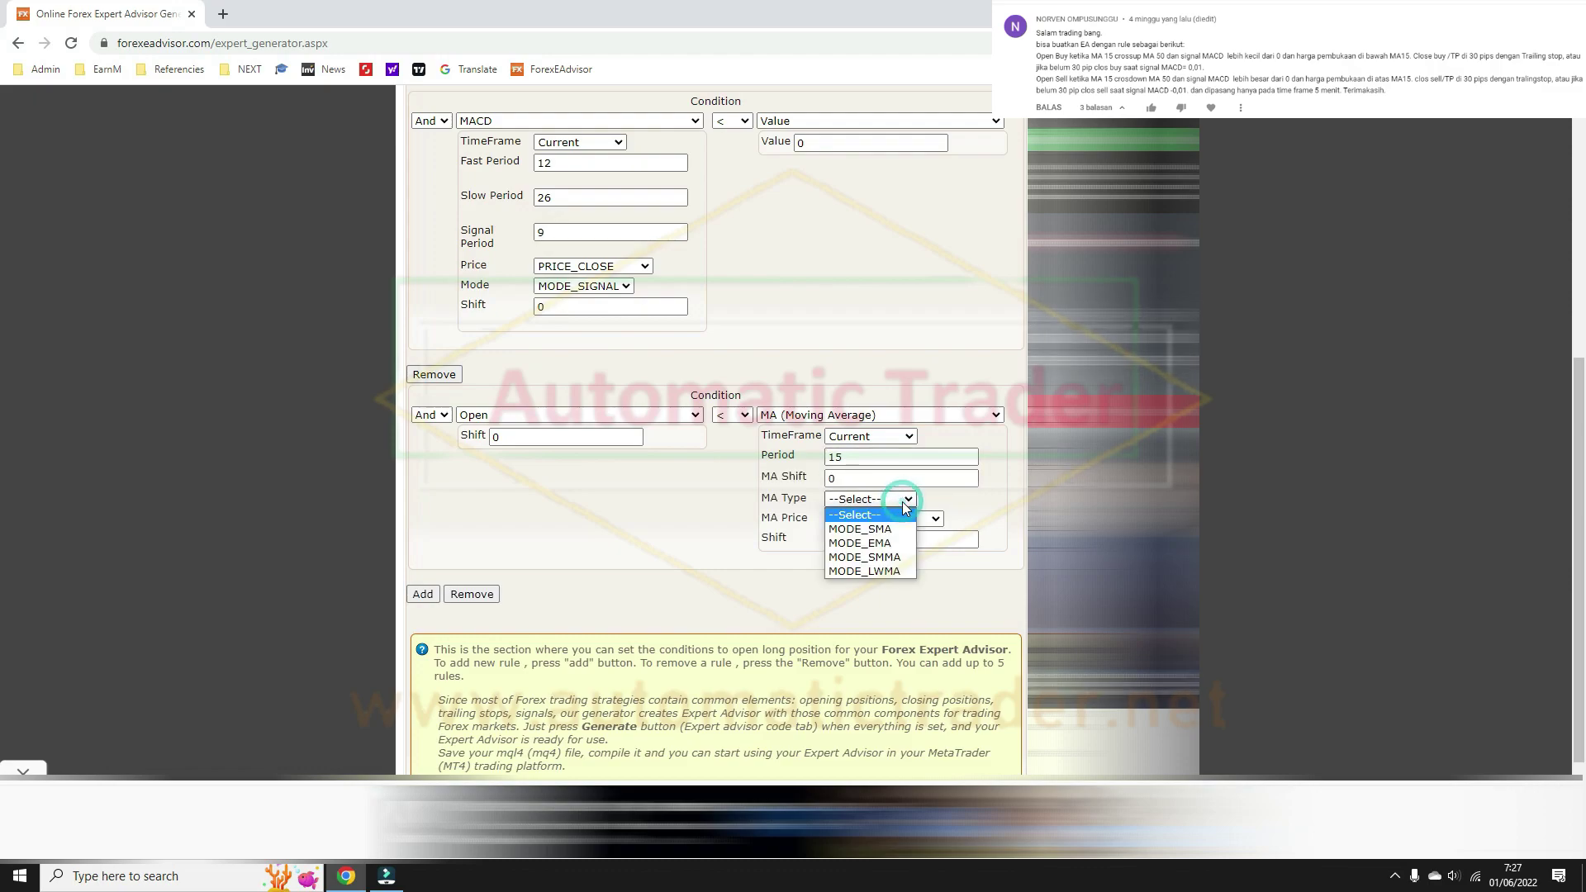
click(860, 529)
click(898, 519)
click(899, 549)
click(903, 548)
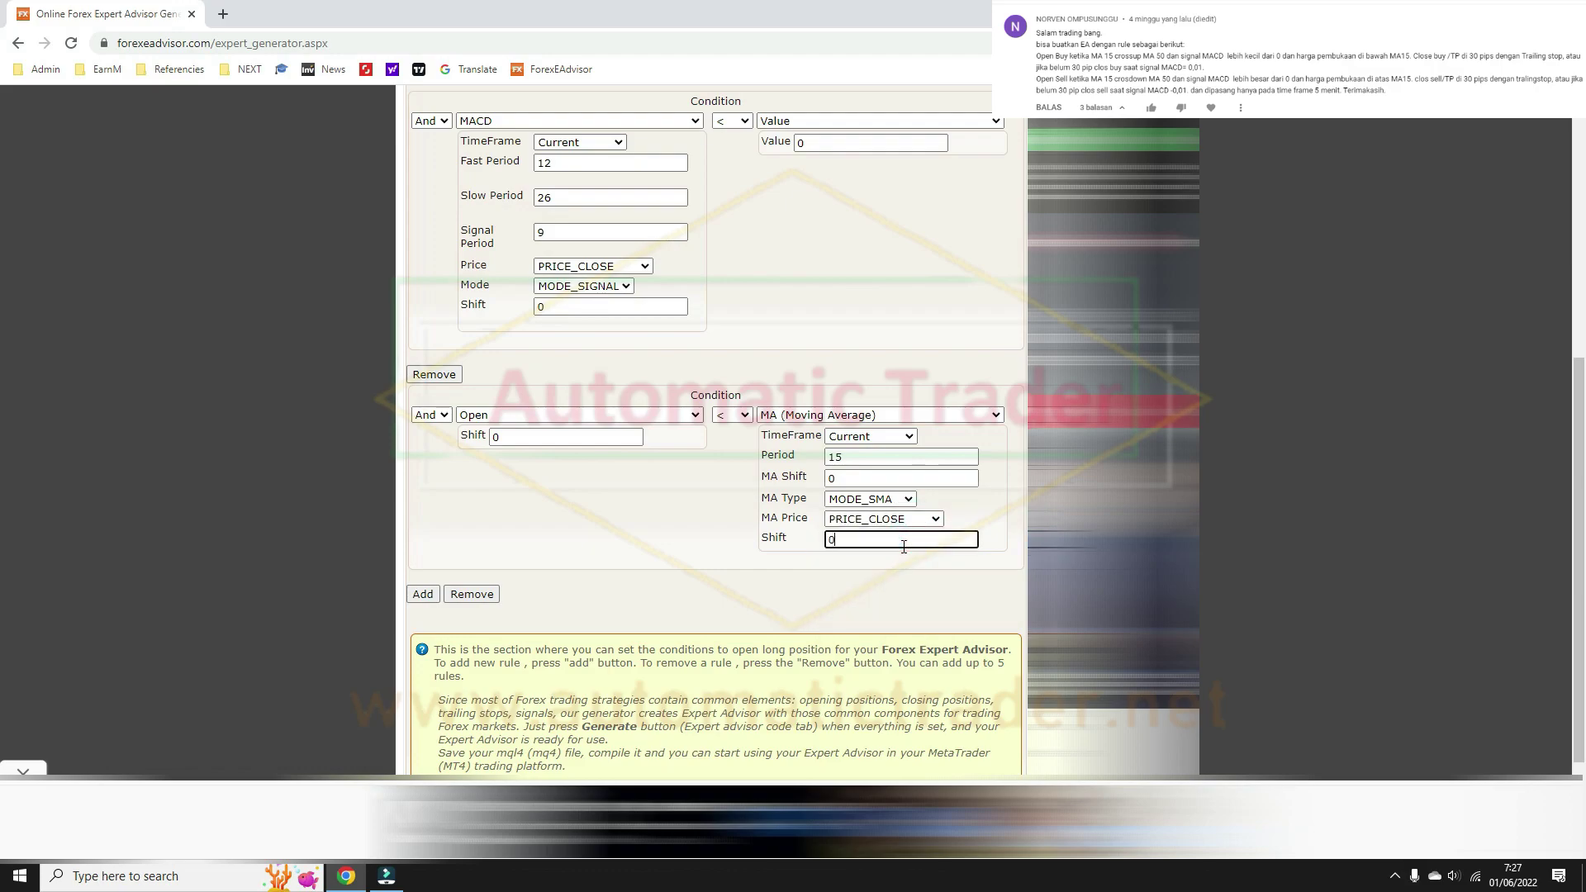
scroll(710, 462, up, 3)
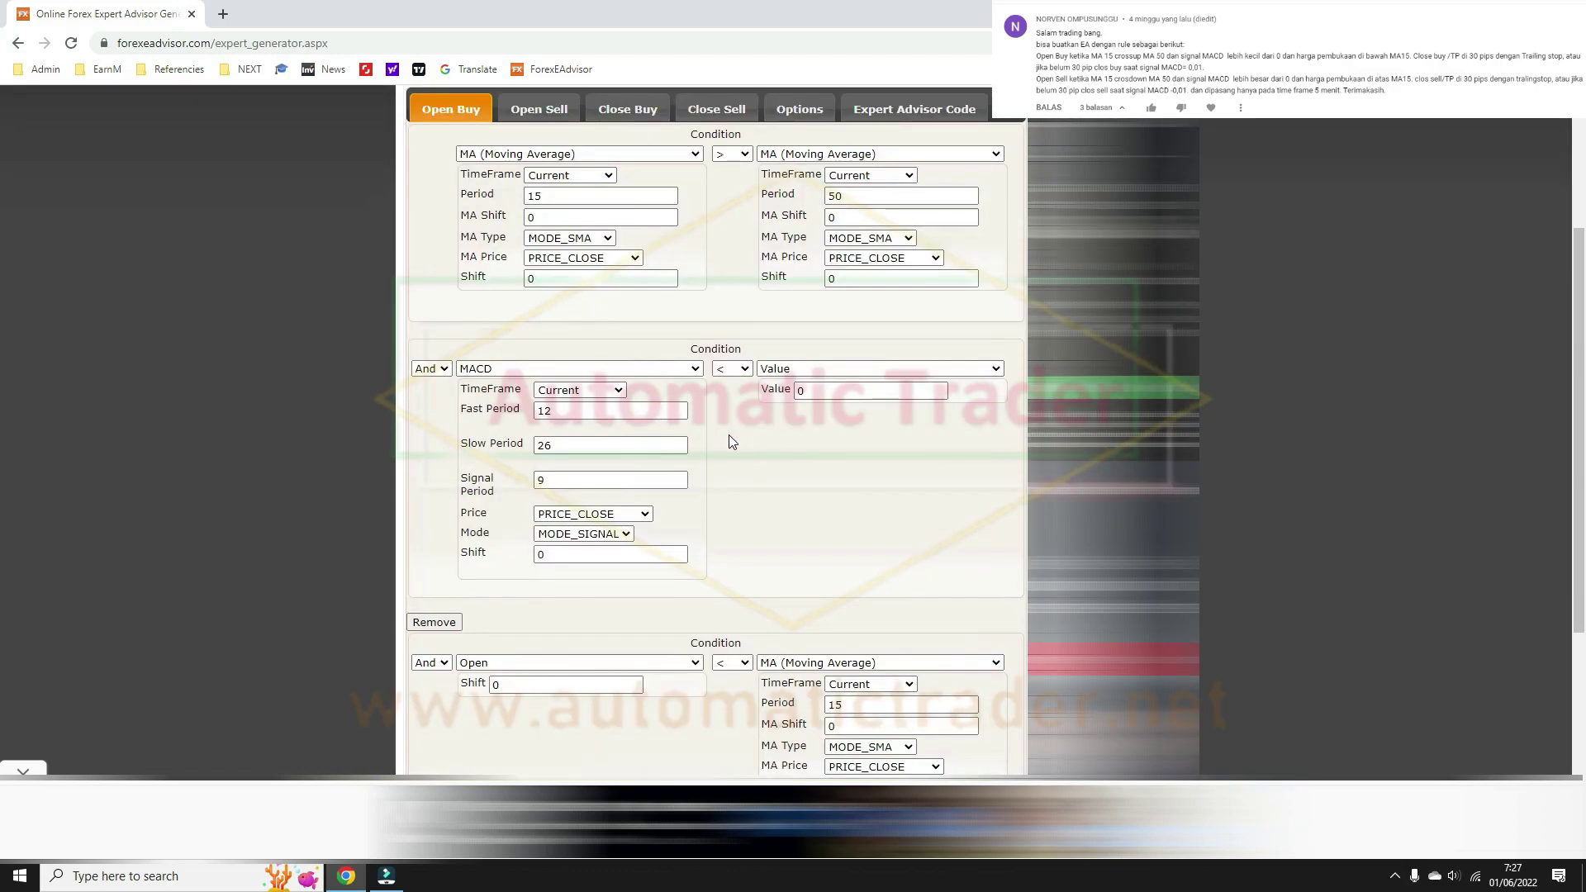
Step: Start the first Open Sell condition with an MA (Moving Average) using Period 15, MA Shift 0, MODE_SMA, PRICE_CLOSE and Shift 0
scroll(867, 381, down, 1)
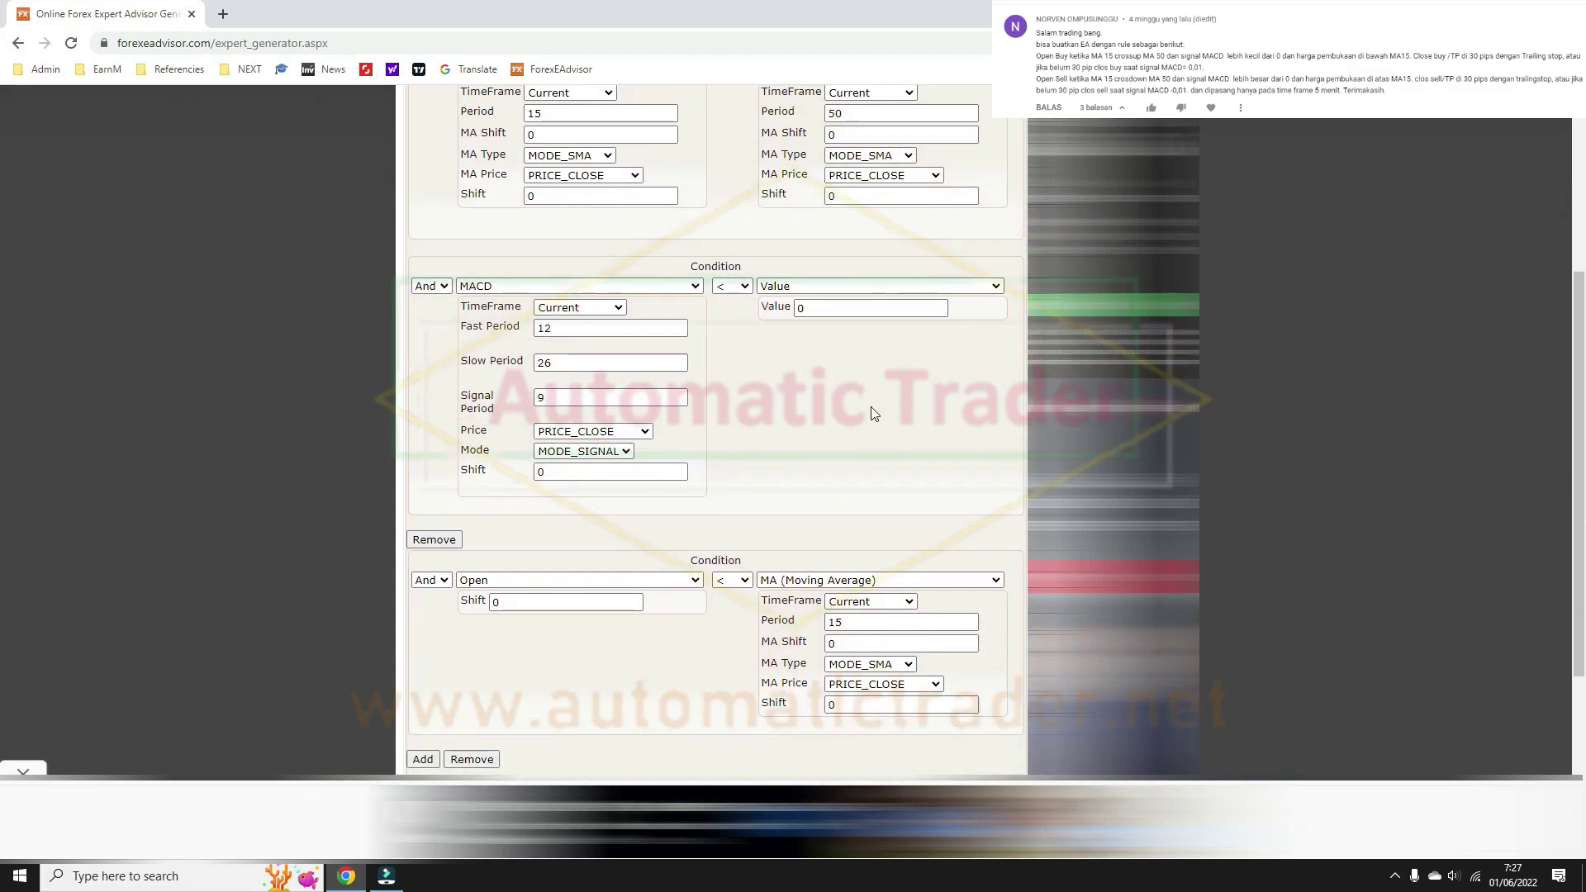
scroll(870, 406, up, 1)
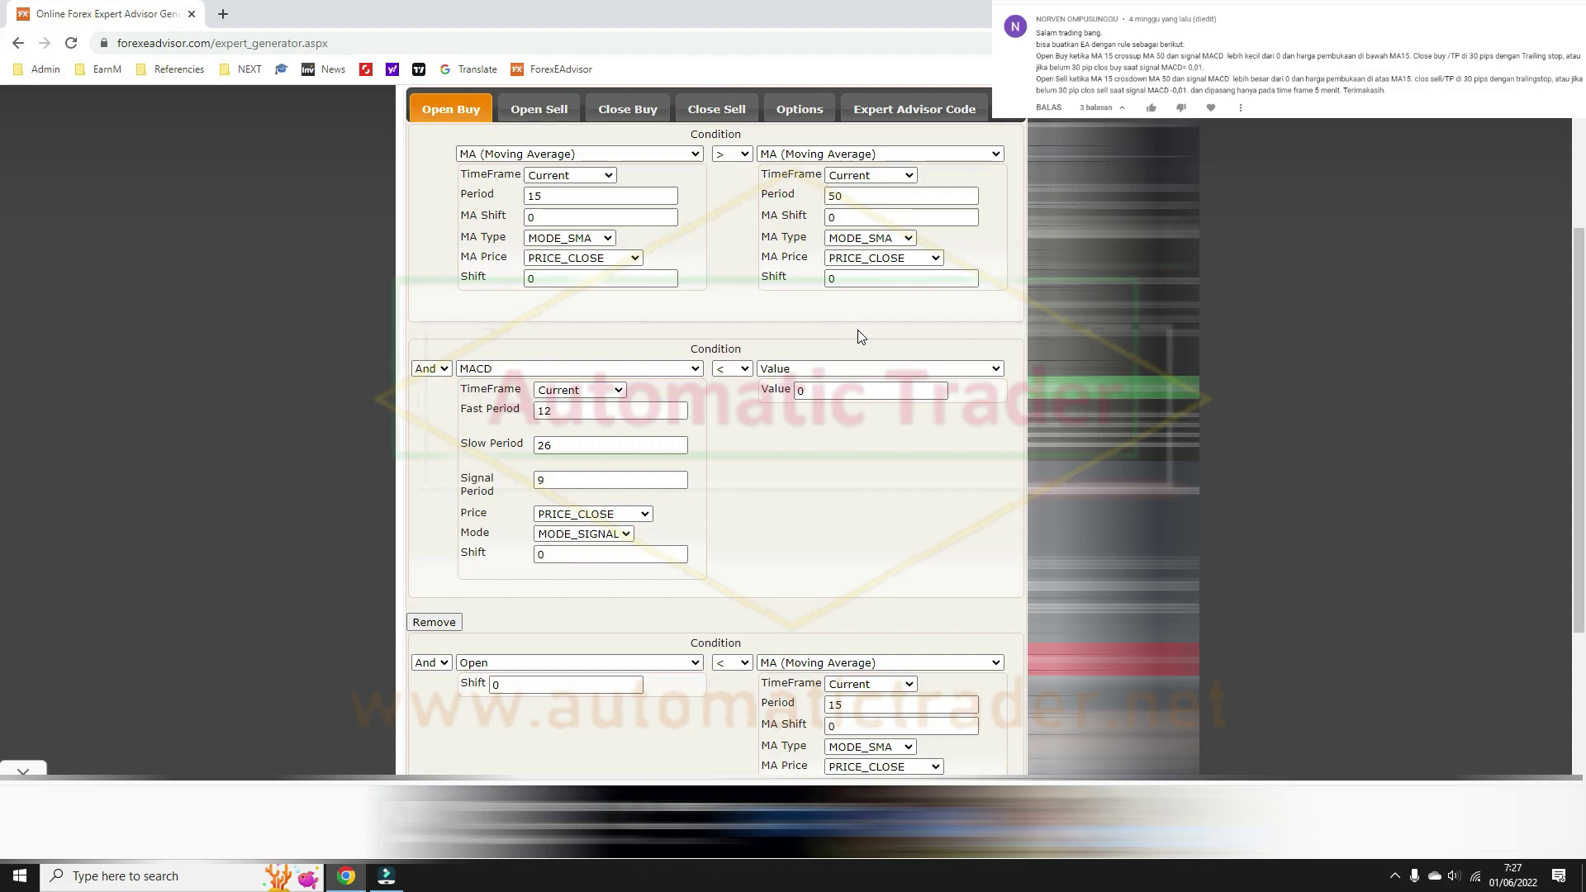
click(558, 116)
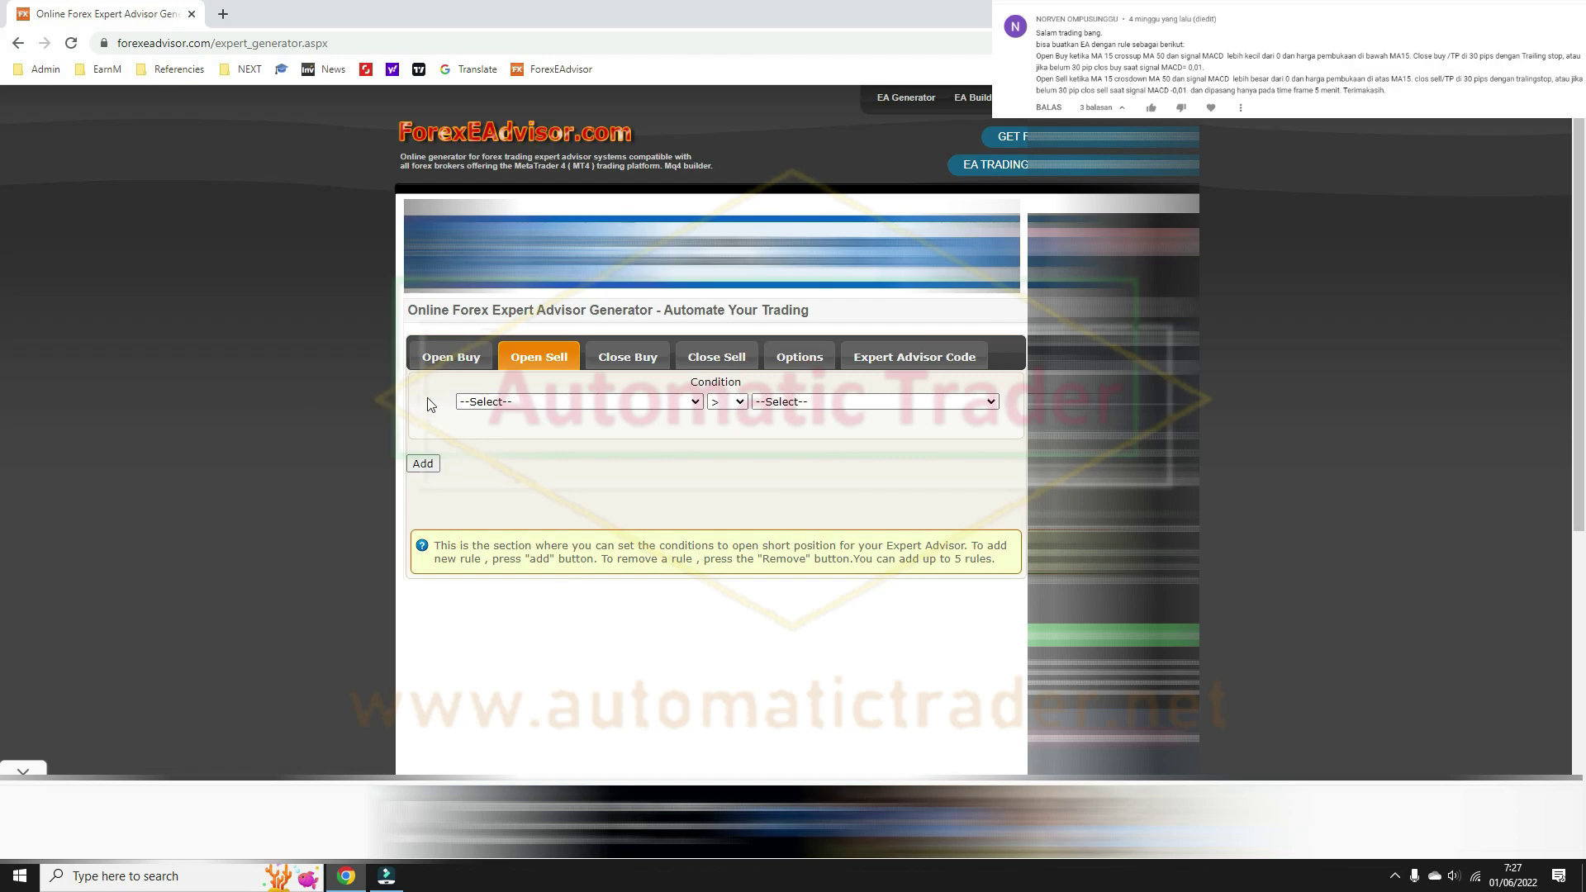
click(543, 401)
scroll(578, 496, down, 3)
click(719, 467)
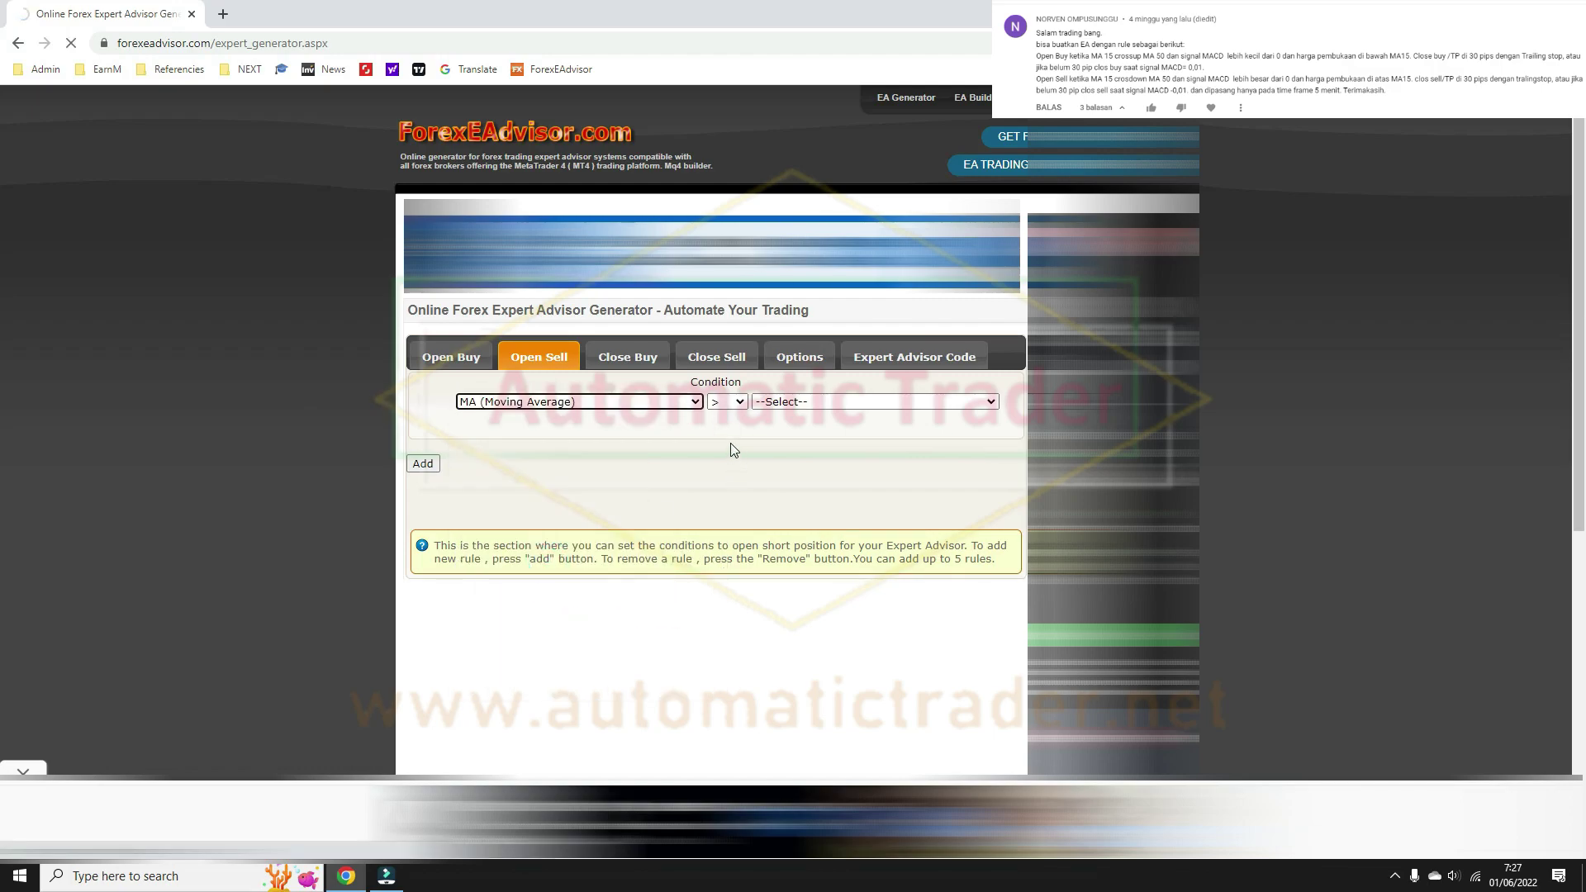
scroll(727, 448, down, 3)
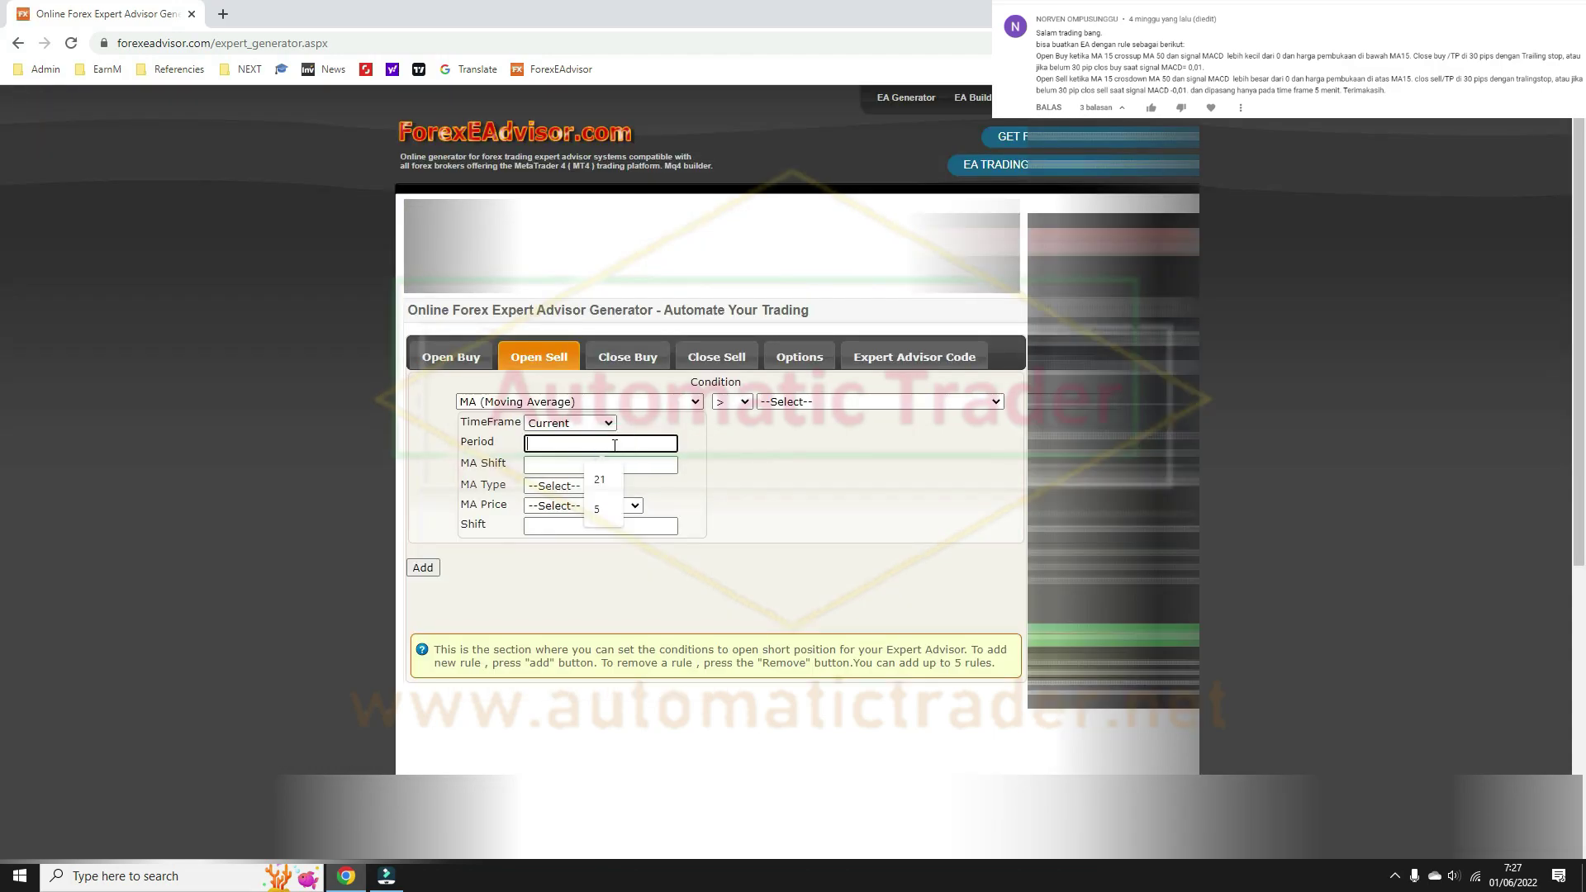
click(597, 505)
click(566, 535)
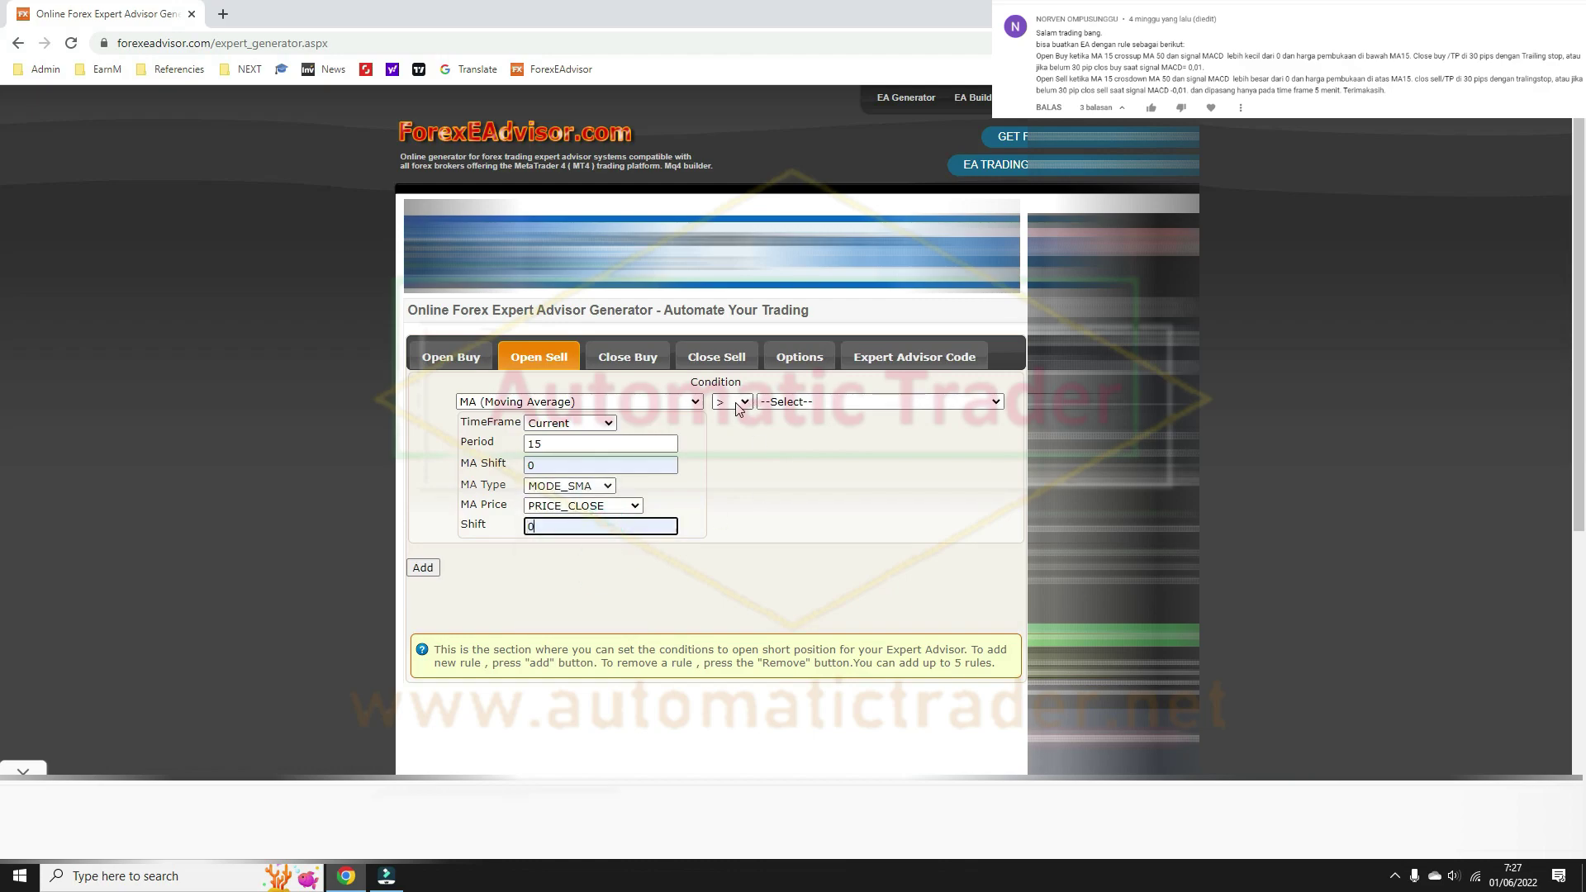
Step: Compare the Open Sell moving average using < against an MA with Period 50, MA Shift 0, MODE_SMA, PRICE_CLOSE and Shift 0
click(732, 402)
click(731, 430)
click(880, 402)
click(826, 559)
text(50)
click(891, 461)
text(0)
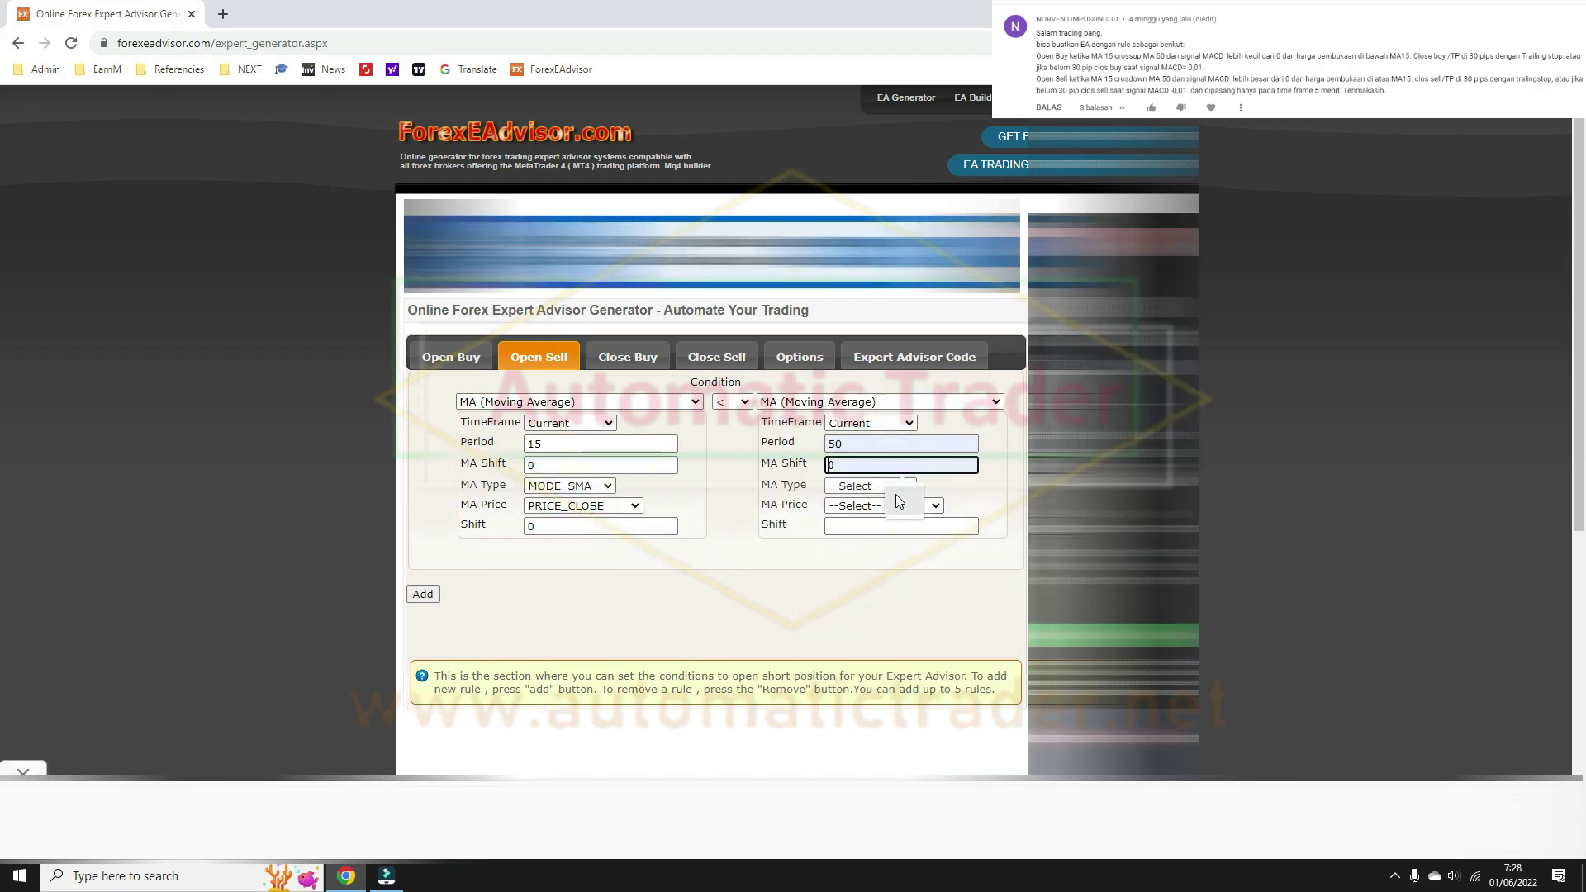
click(896, 500)
click(883, 505)
click(867, 527)
Step: Add a second Open Sell condition on MACD with Fast Period 12, Slow Period 26 and Signal Period 9
scroll(826, 537, down, 2)
click(423, 426)
click(578, 451)
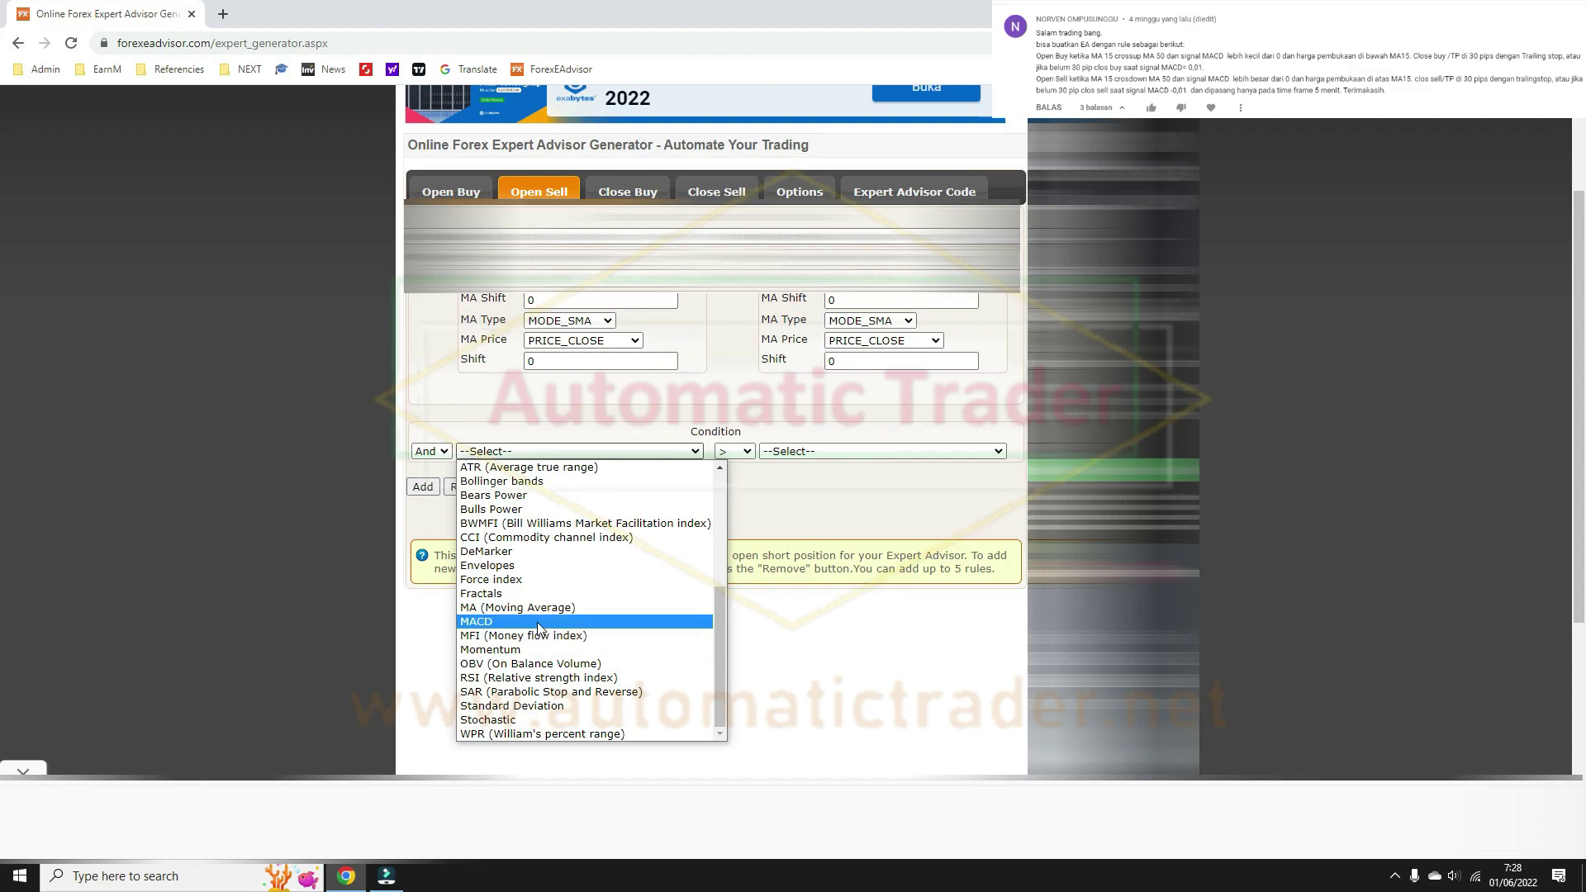
click(537, 621)
click(610, 411)
text(12)
click(610, 445)
text(26)
click(584, 480)
text(9)
Step: Set the Open Sell MACD's price to PRICE_CLOSE, mode to MODE_SIGNAL and Shift to 0
click(592, 513)
click(578, 541)
click(583, 534)
click(583, 575)
click(610, 555)
text(0)
Step: Complete the Open Sell MACD condition with the > operator and a right operand of Value 0
click(723, 370)
click(723, 384)
click(793, 369)
click(823, 438)
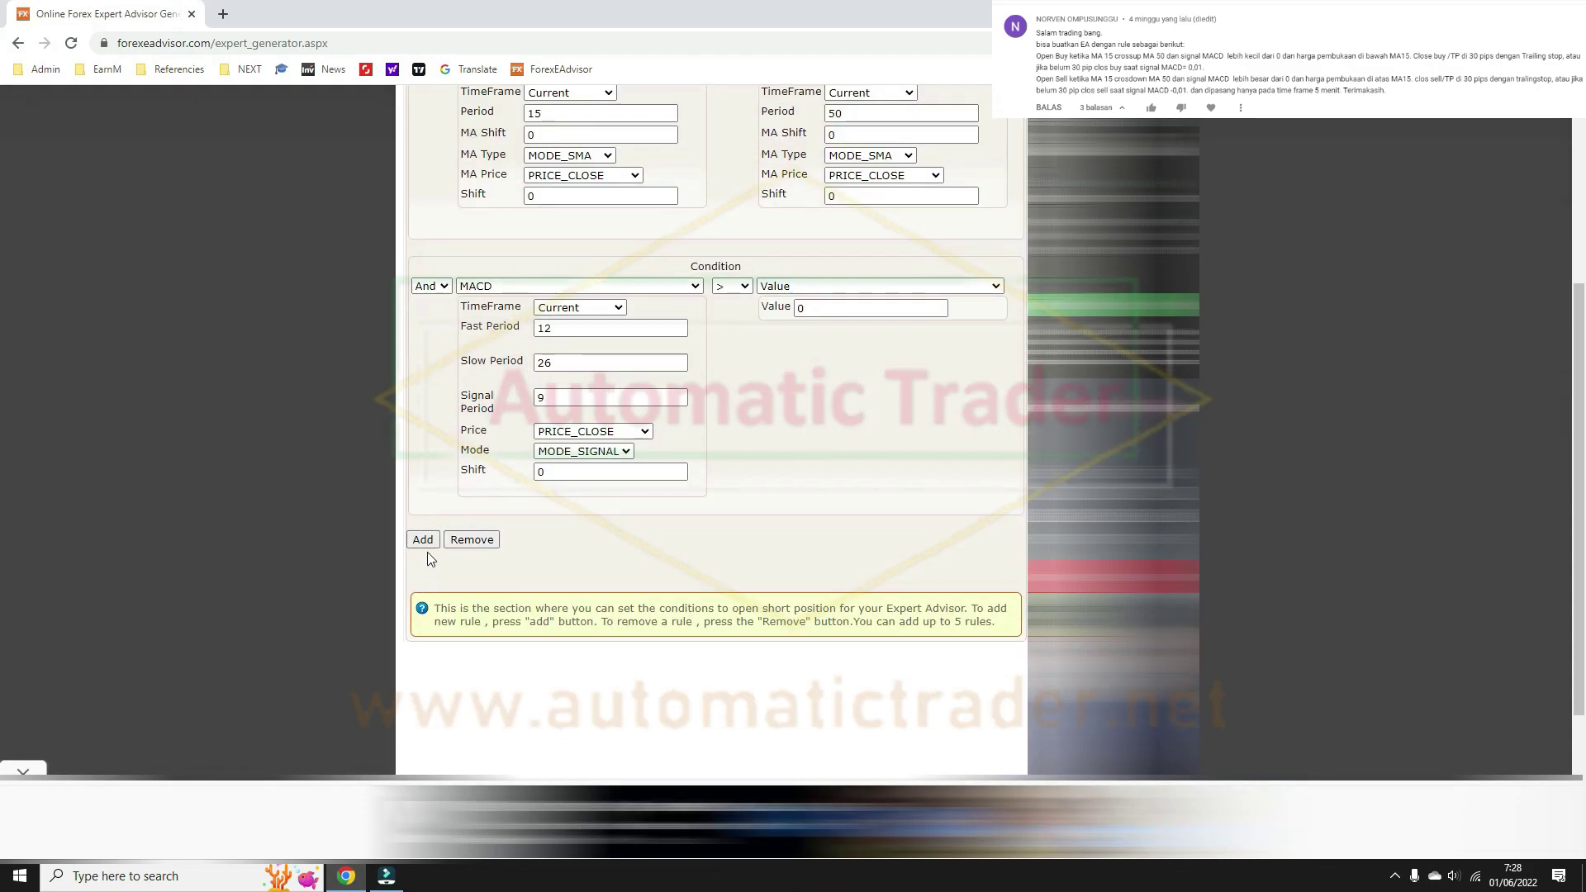
Step: Add a third Open Sell condition with Open as its left operand and Shift 0
click(422, 539)
click(579, 580)
click(533, 604)
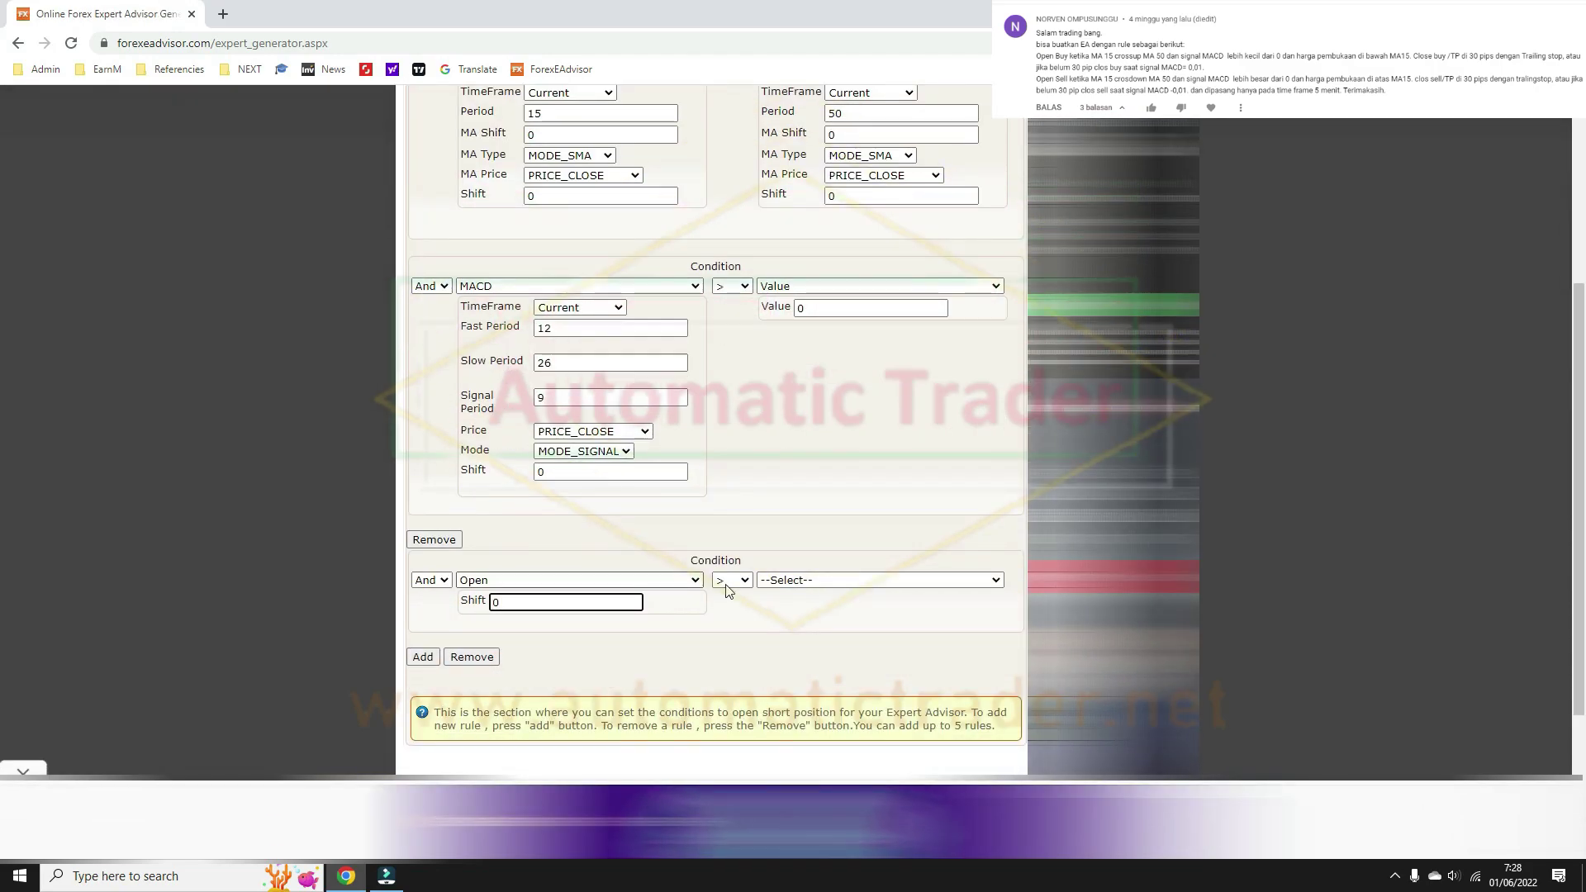
Step: Compare the Open Sell condition's Open price using > against an MA (Moving Average) with Period 15 and MA Shift 0
click(817, 575)
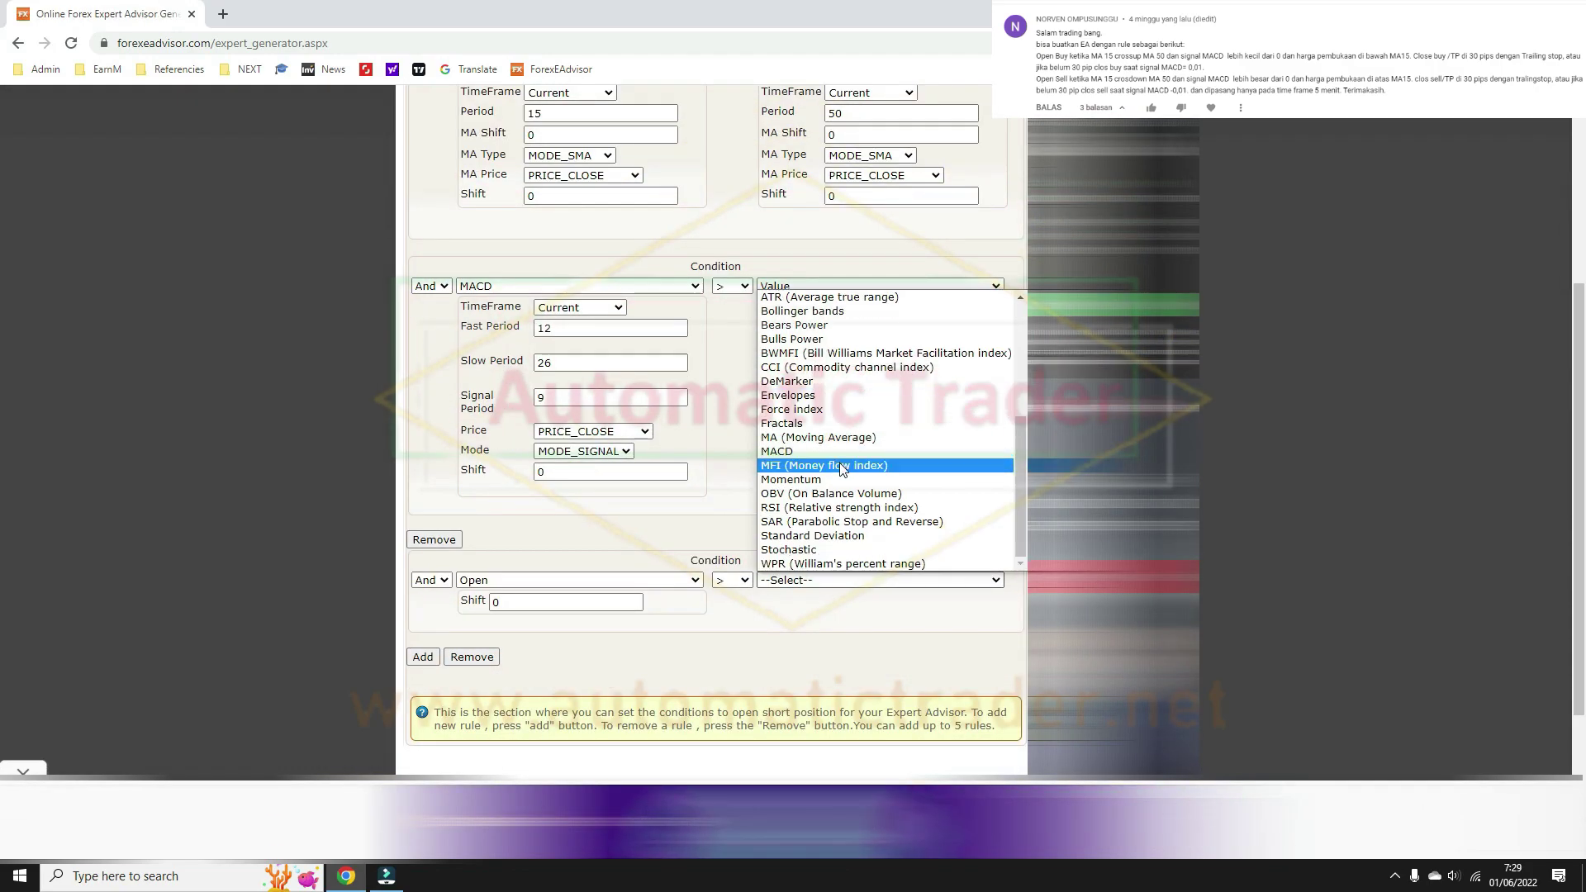
click(855, 466)
click(855, 390)
text(15)
click(859, 412)
text(0)
Step: Set the third Open Sell condition's moving average to type MODE_SMA, price PRICE_CLOSE and Shift 0
click(870, 432)
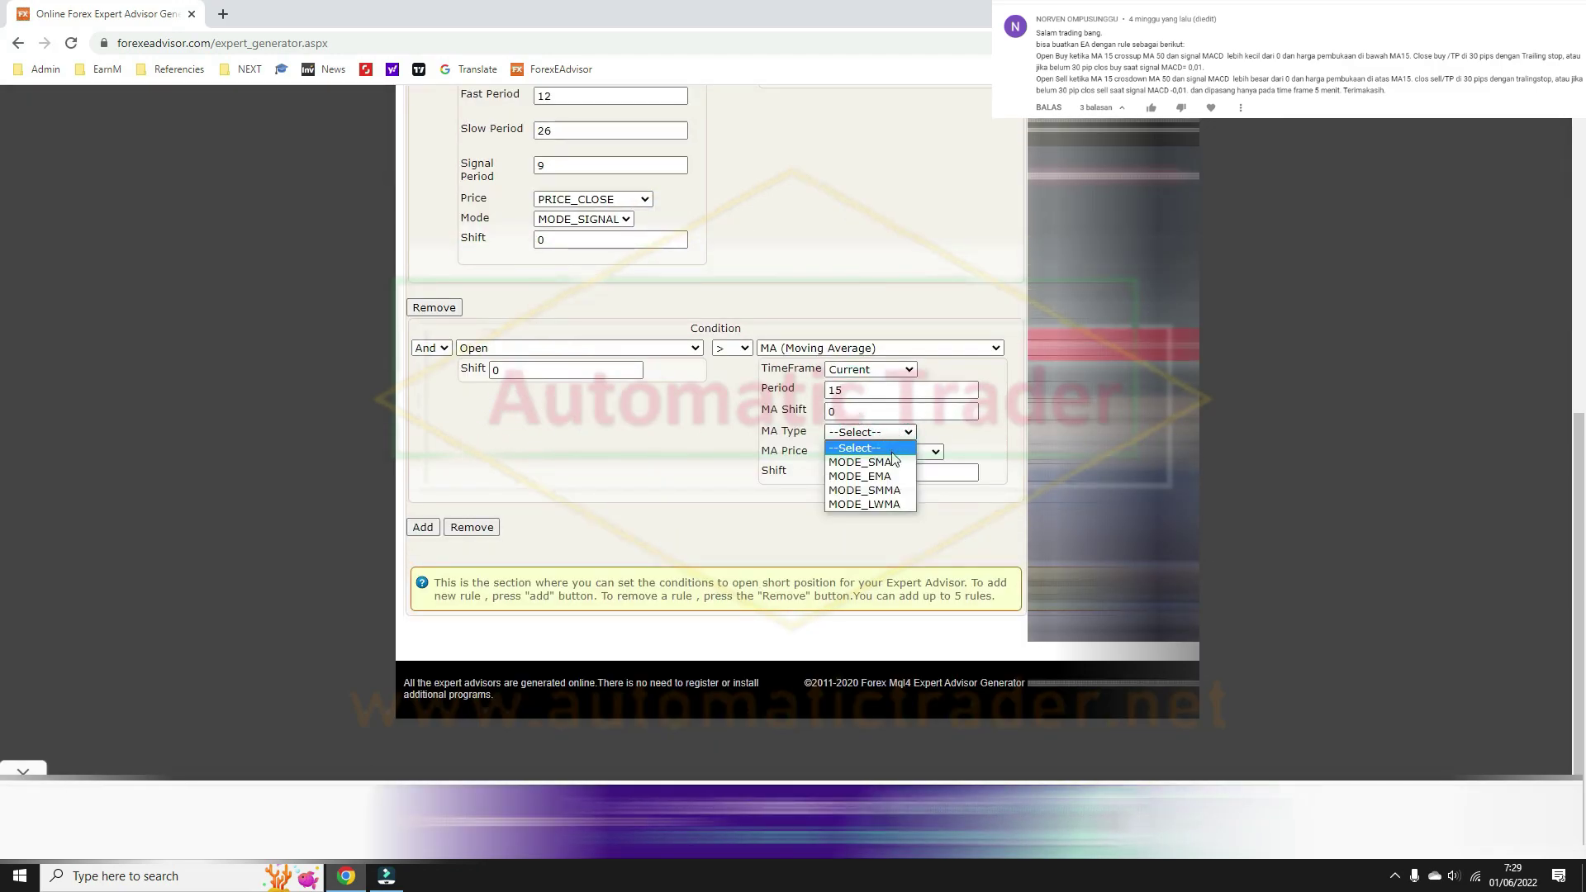
click(863, 460)
click(882, 452)
click(892, 475)
text(0)
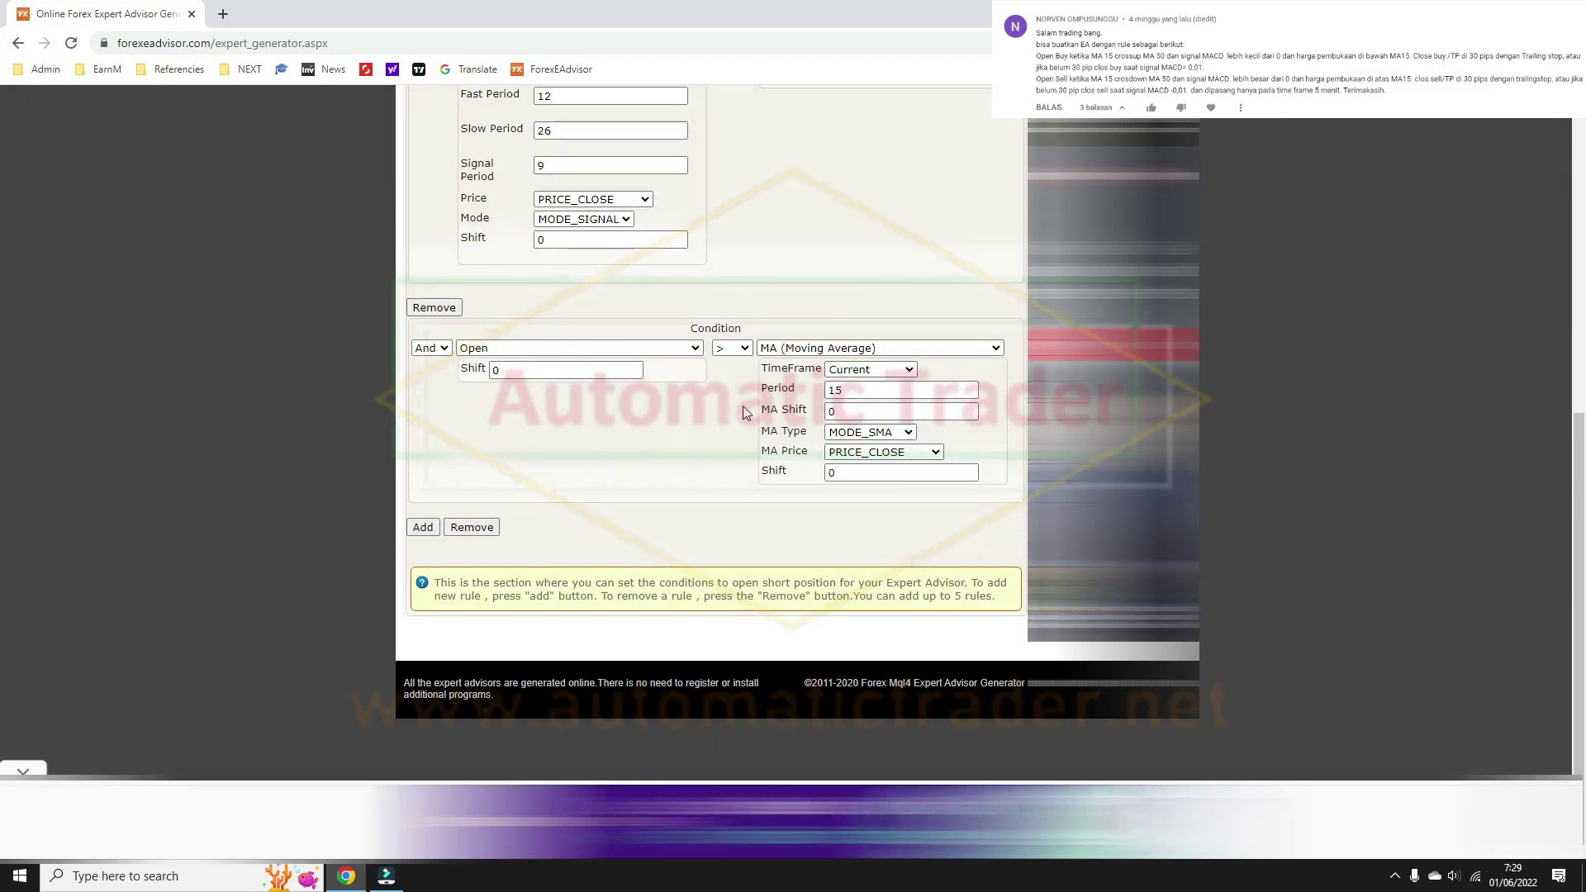
Step: Start the Close Buy condition with MACD using Fast Period 12, Slow Period 26 and Signal Period 9
scroll(866, 319, up, 7)
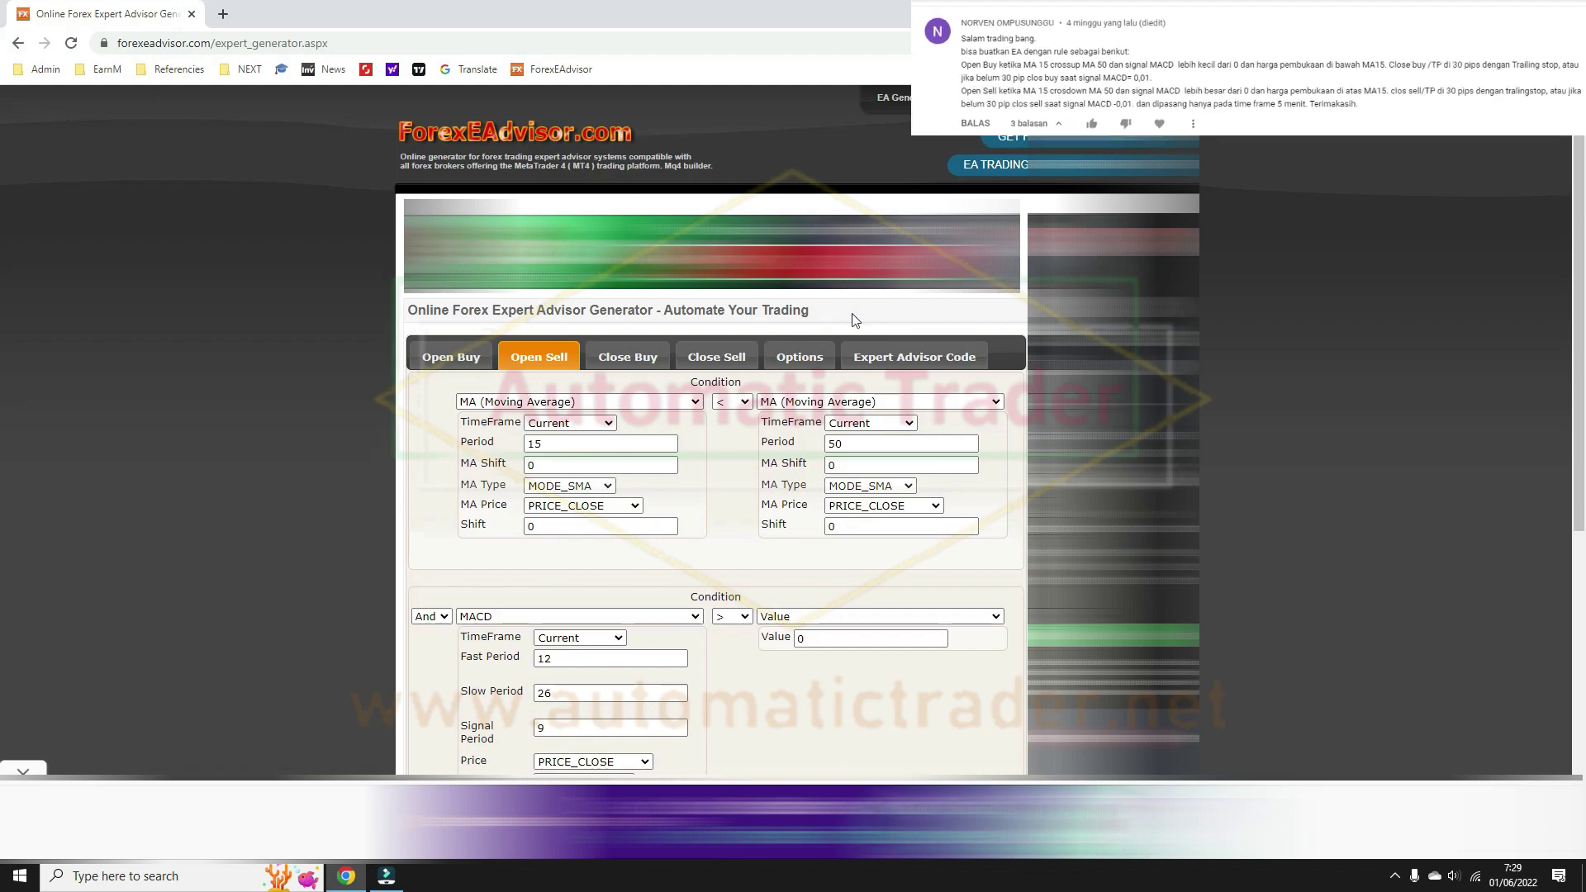
scroll(787, 438, down, 3)
scroll(791, 436, up, 3)
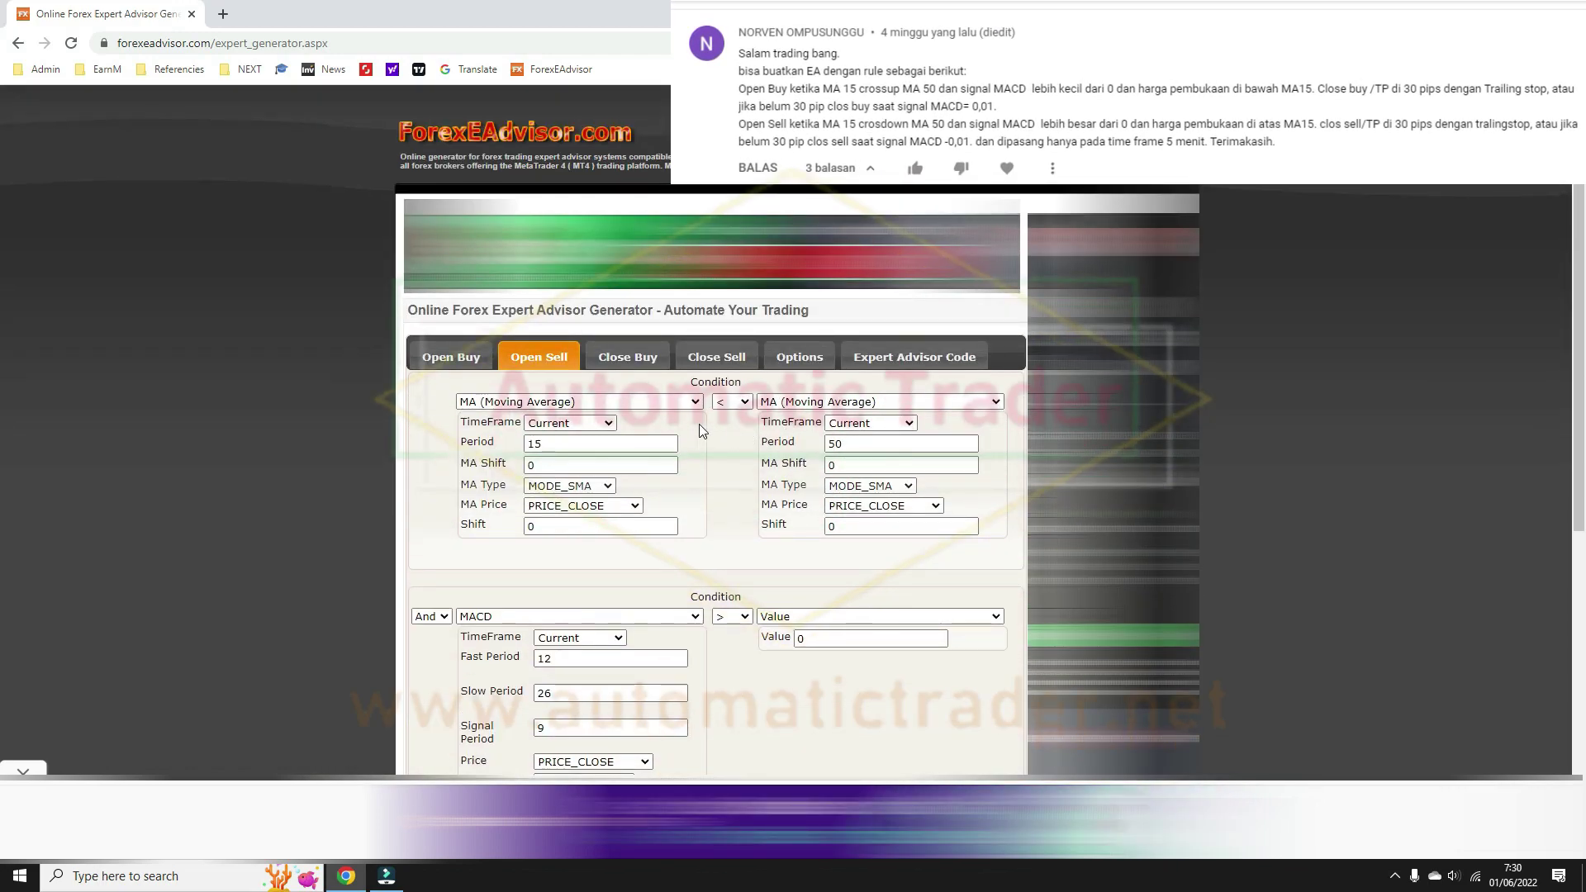
click(638, 360)
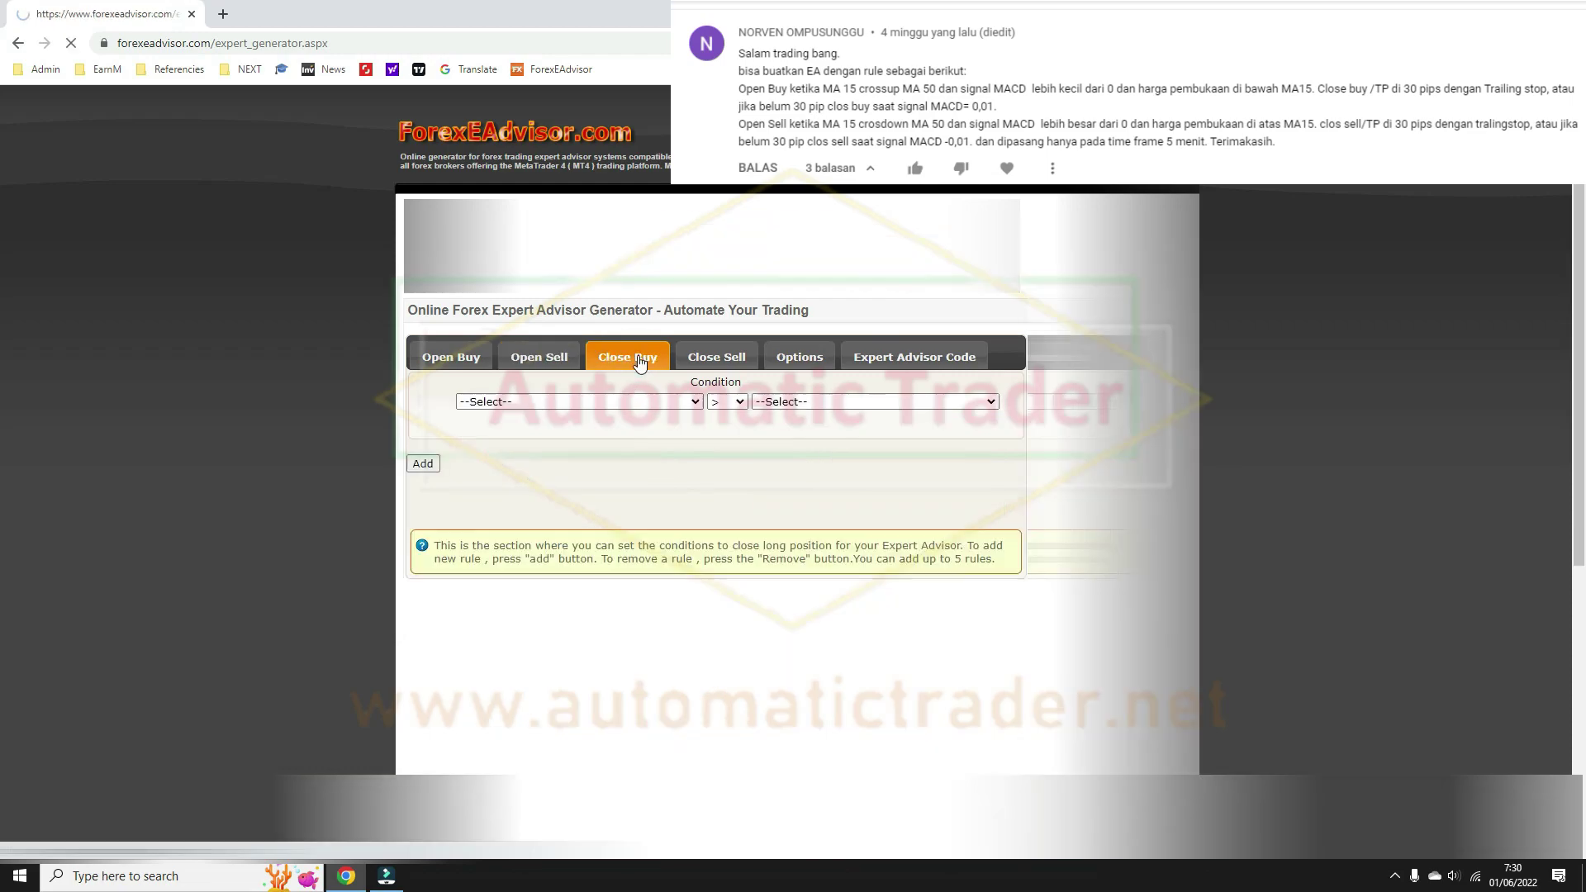
click(632, 404)
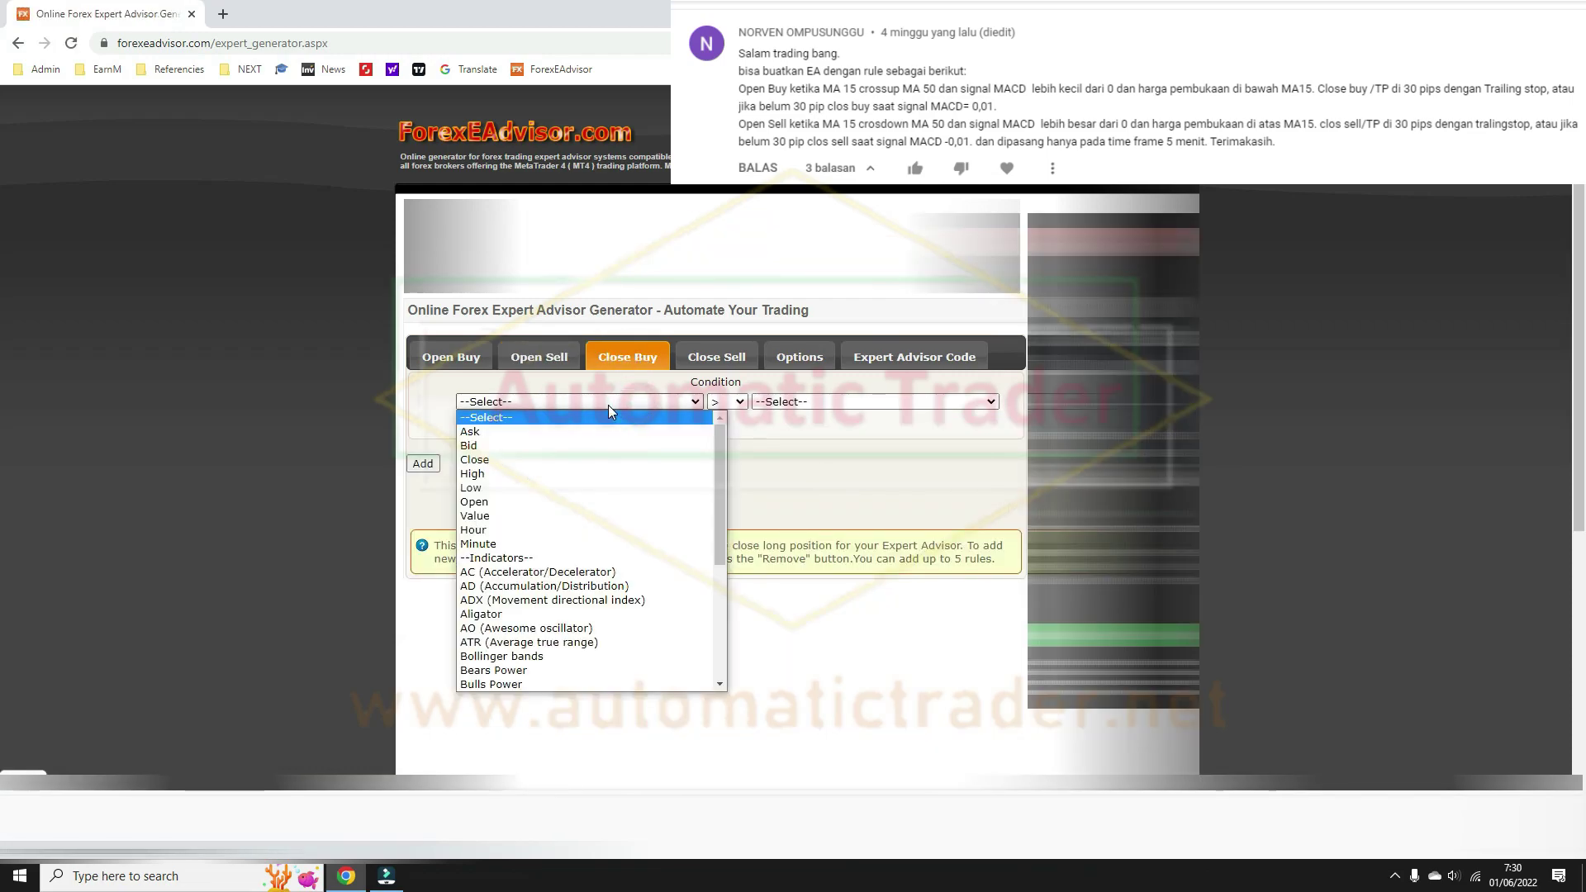
scroll(541, 654, down, 3)
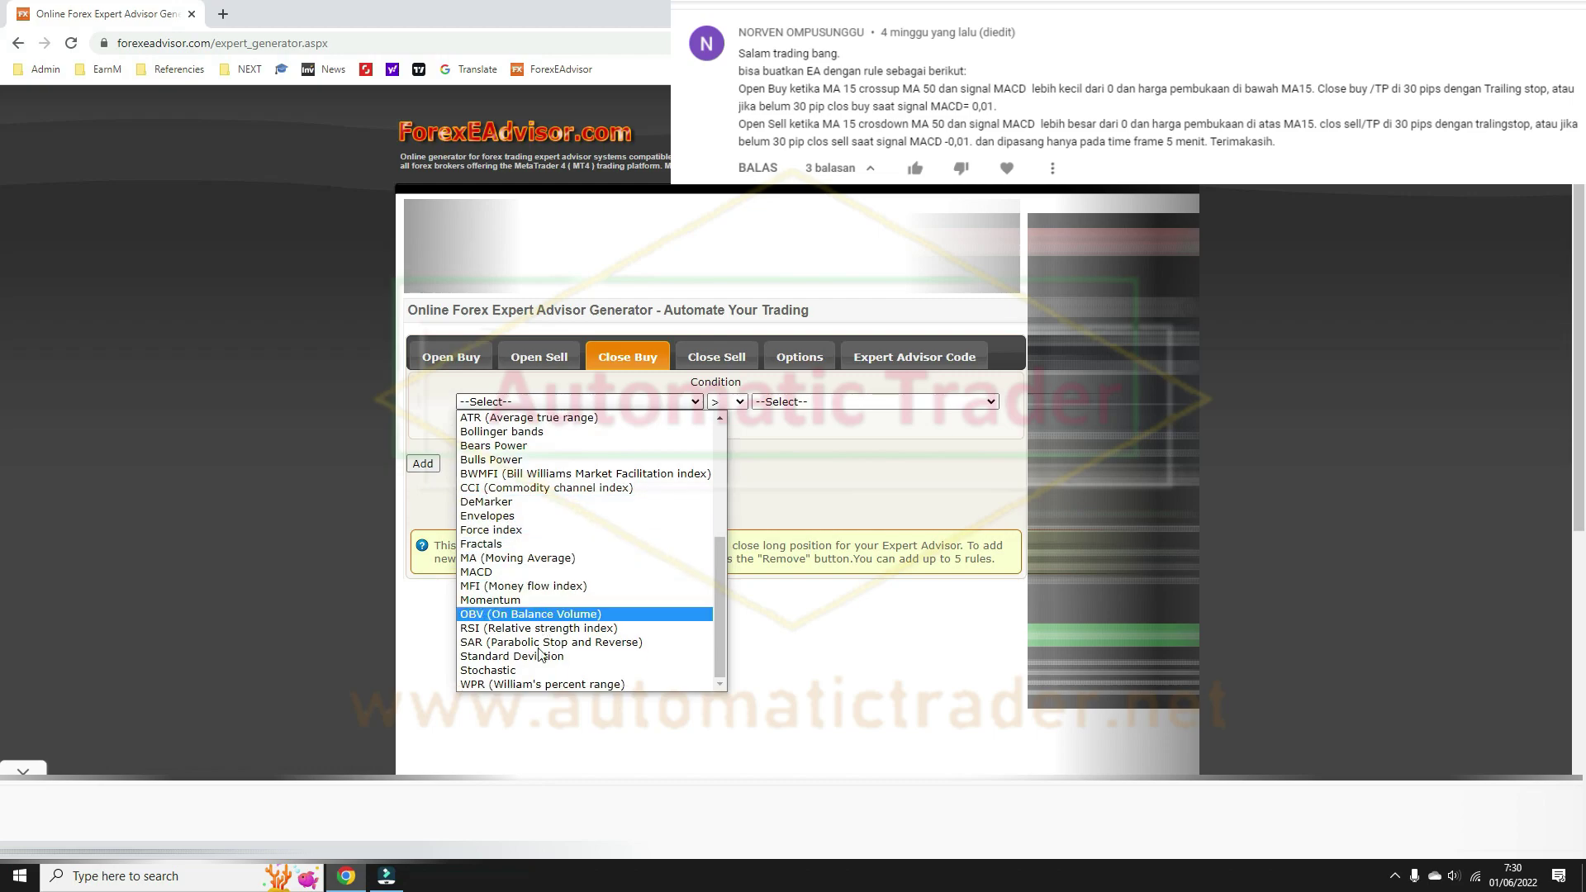
click(529, 572)
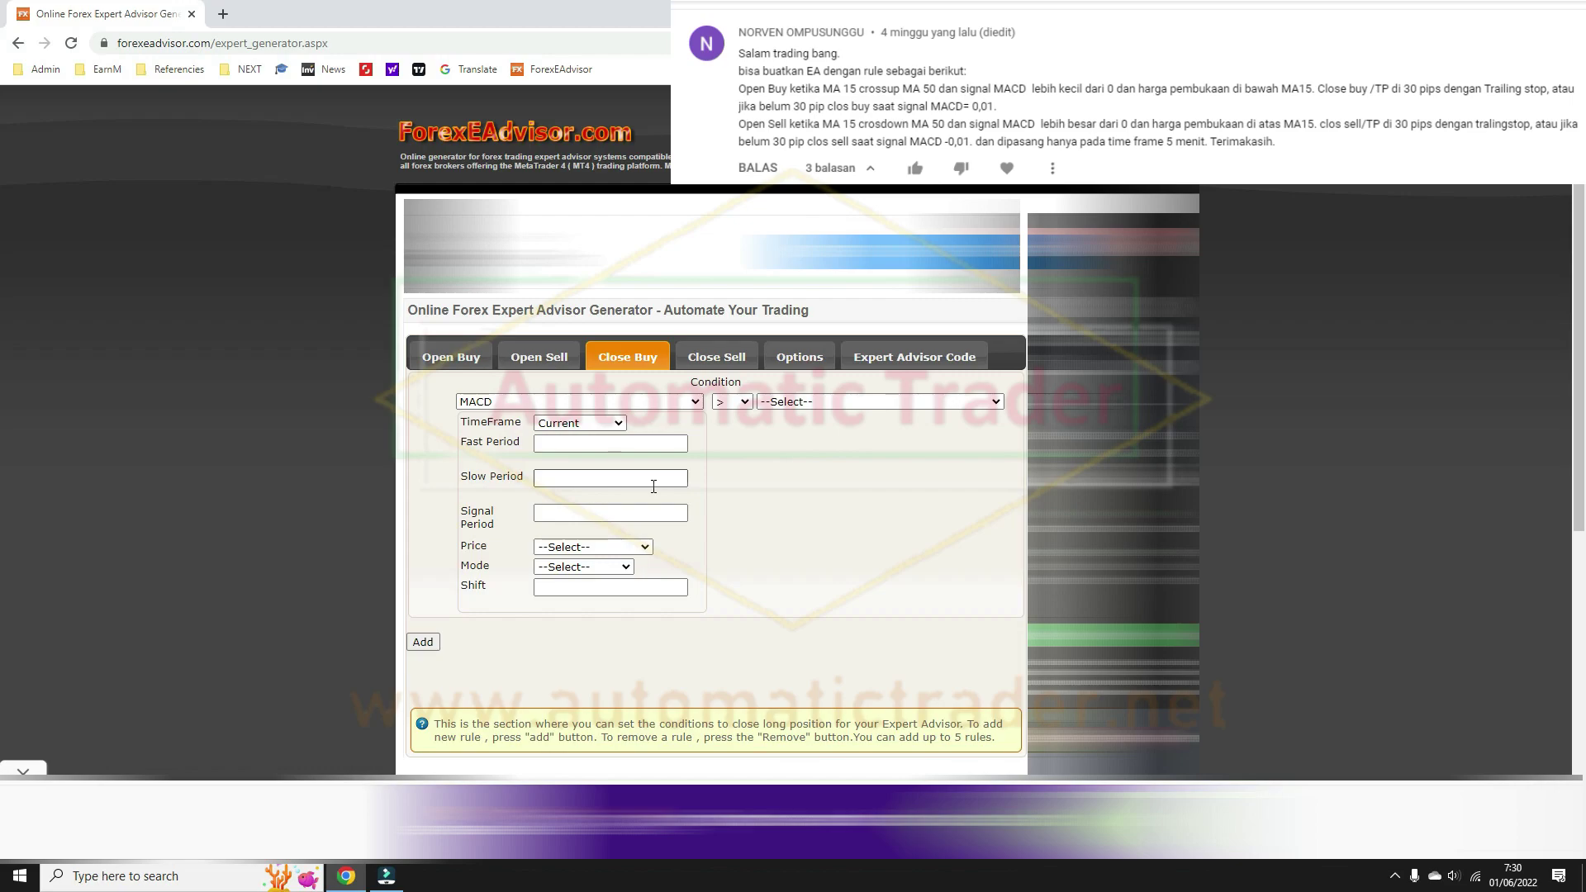
click(603, 441)
text(12)
click(564, 479)
text(26)
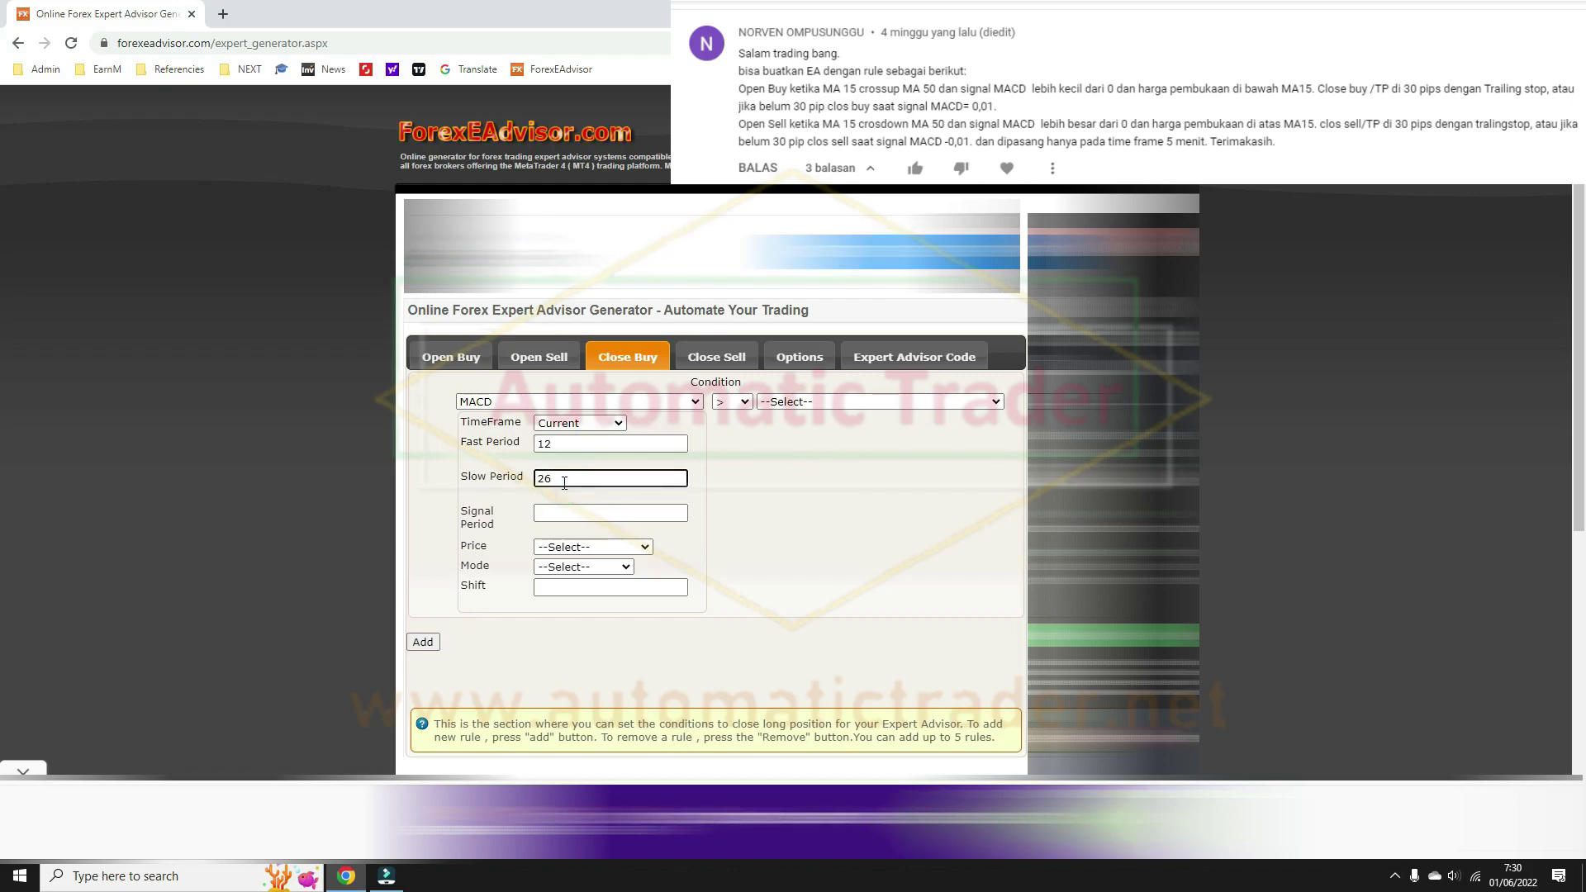
key(Tab)
Step: Set the Close Buy MACD's price to PRICE_CLOSE, mode to MODE_SIGNAL and Shift to 0
click(636, 547)
click(578, 575)
click(610, 567)
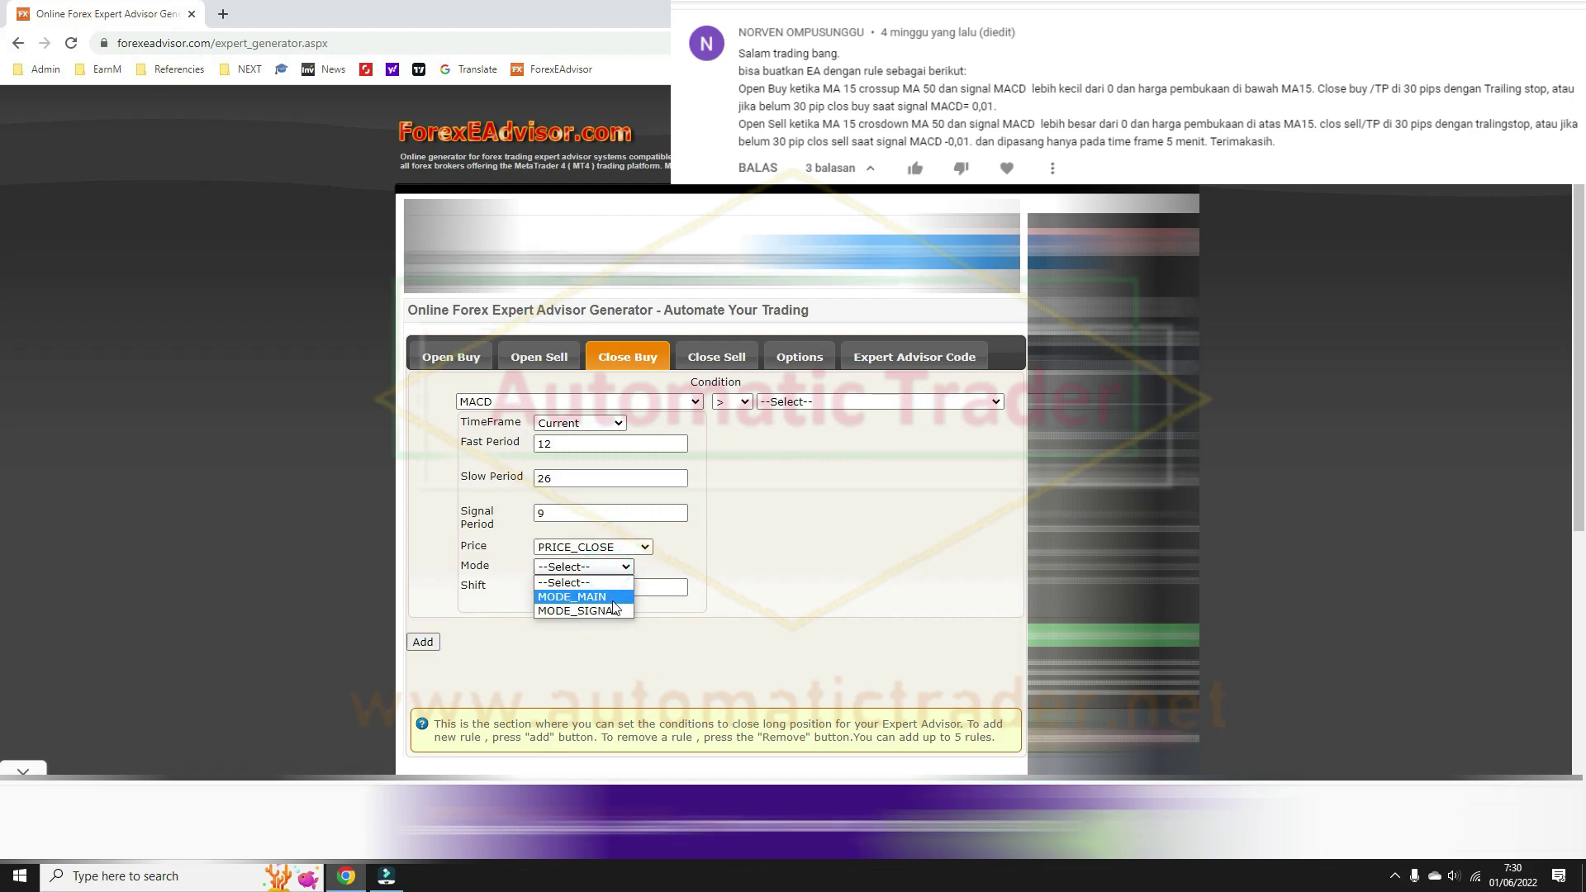
click(616, 596)
click(636, 546)
click(750, 573)
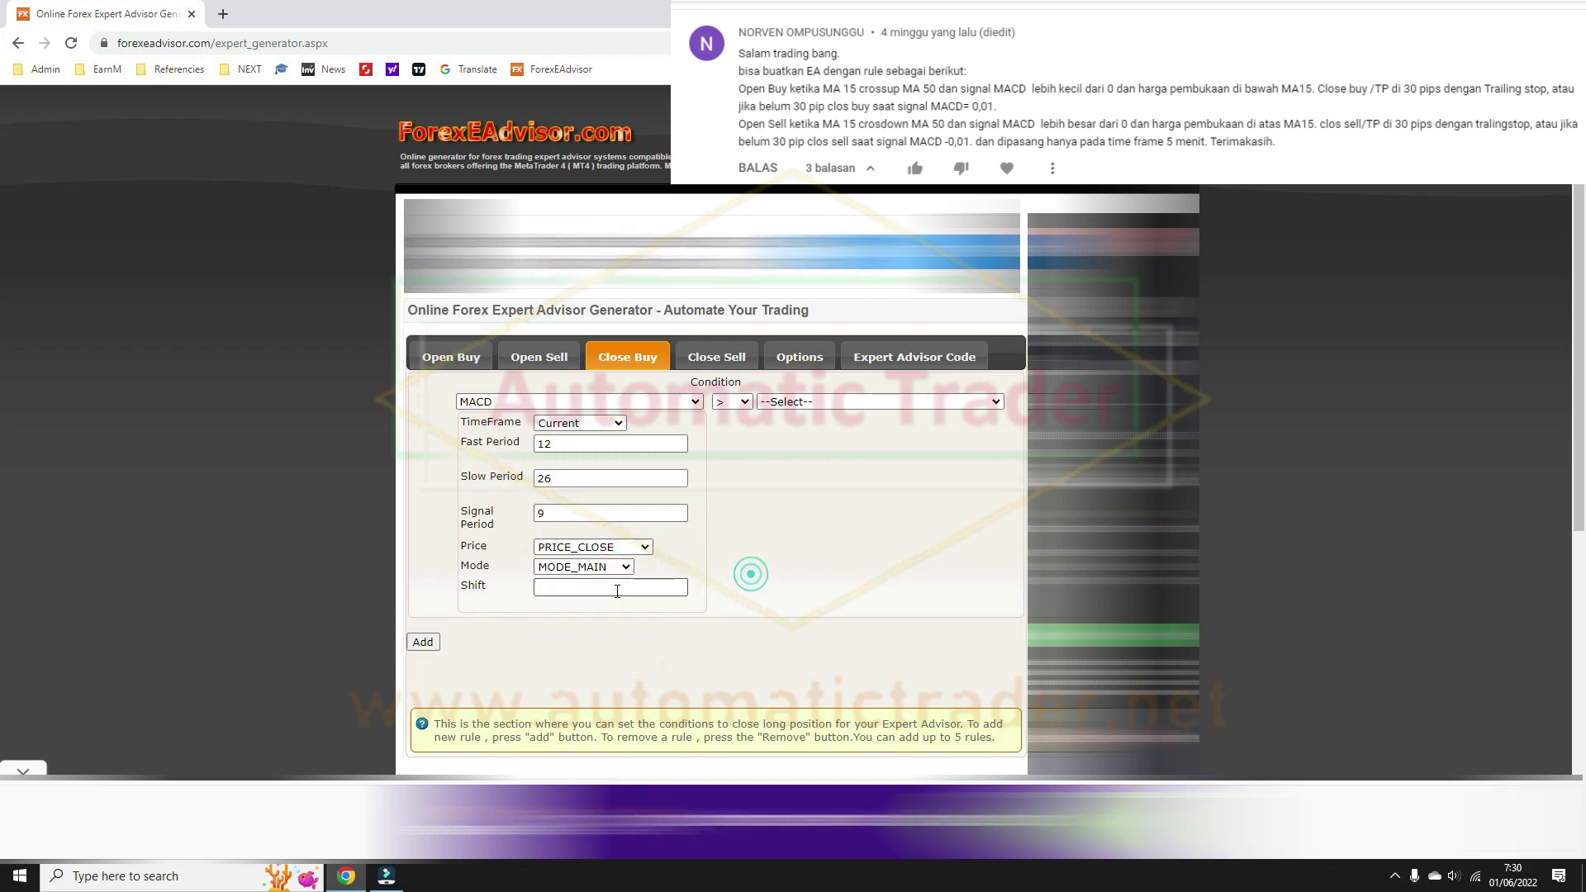
click(624, 570)
click(627, 606)
click(627, 589)
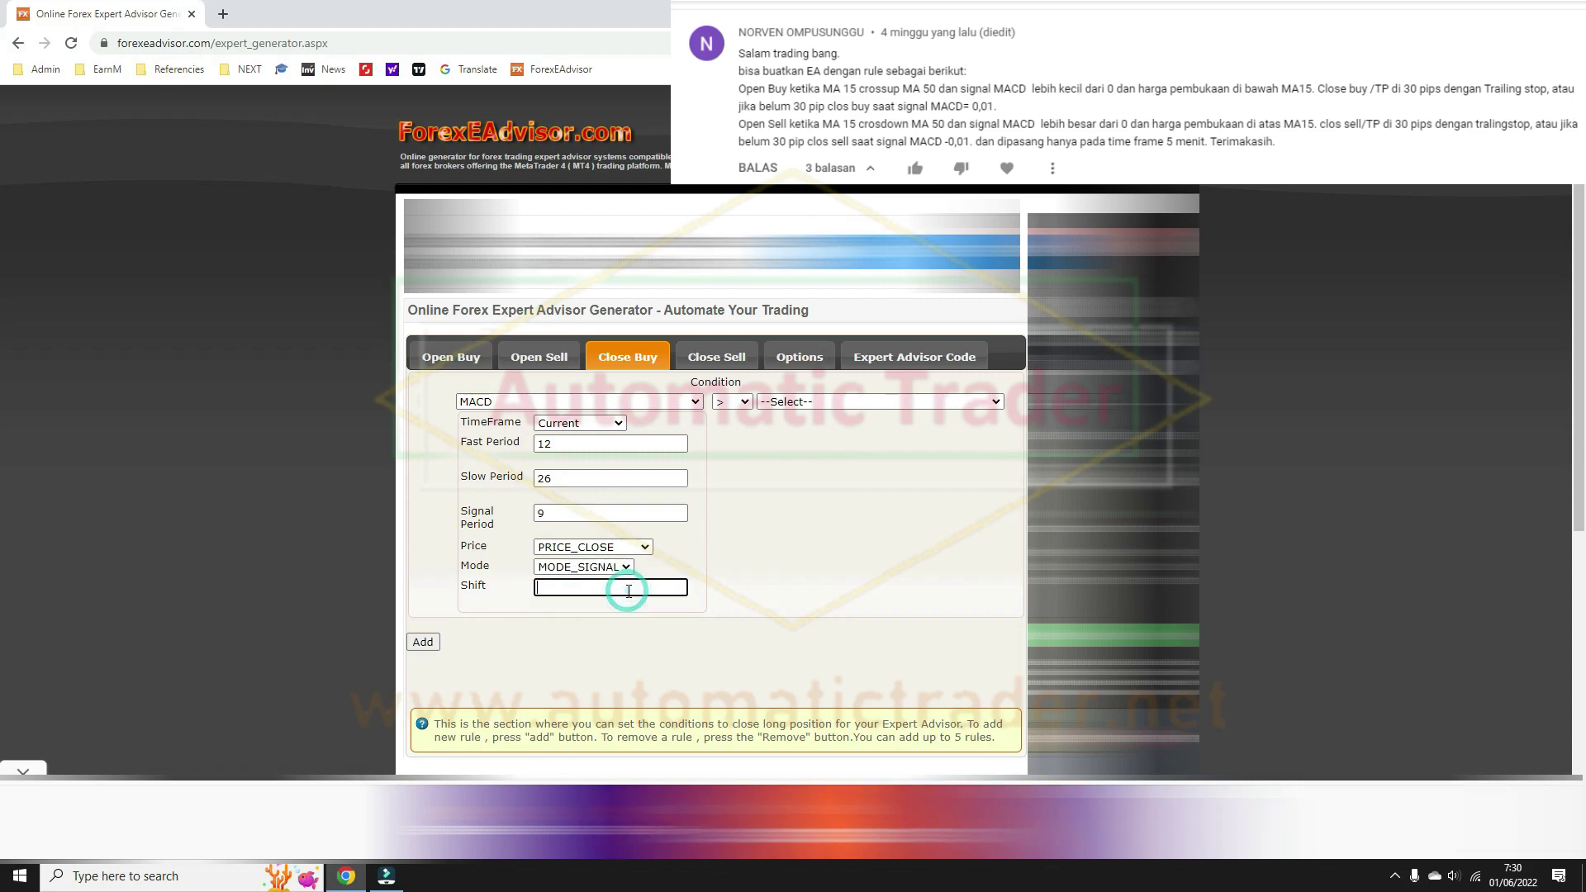
text(0)
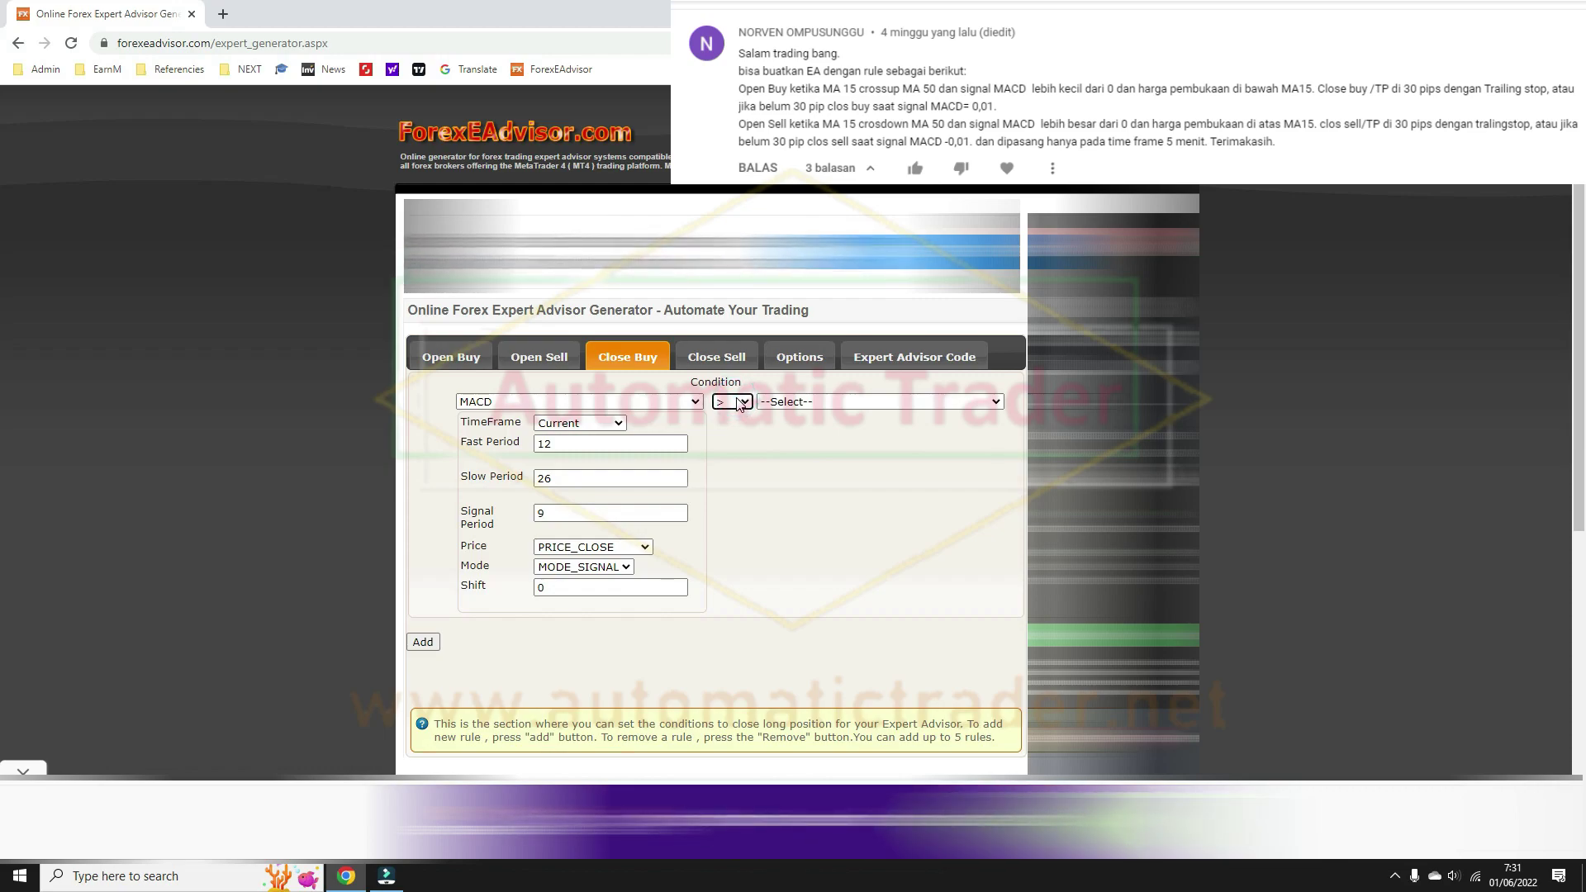
Step: Complete the Close Buy condition with the > operator and a right operand of Value 0.01
click(810, 403)
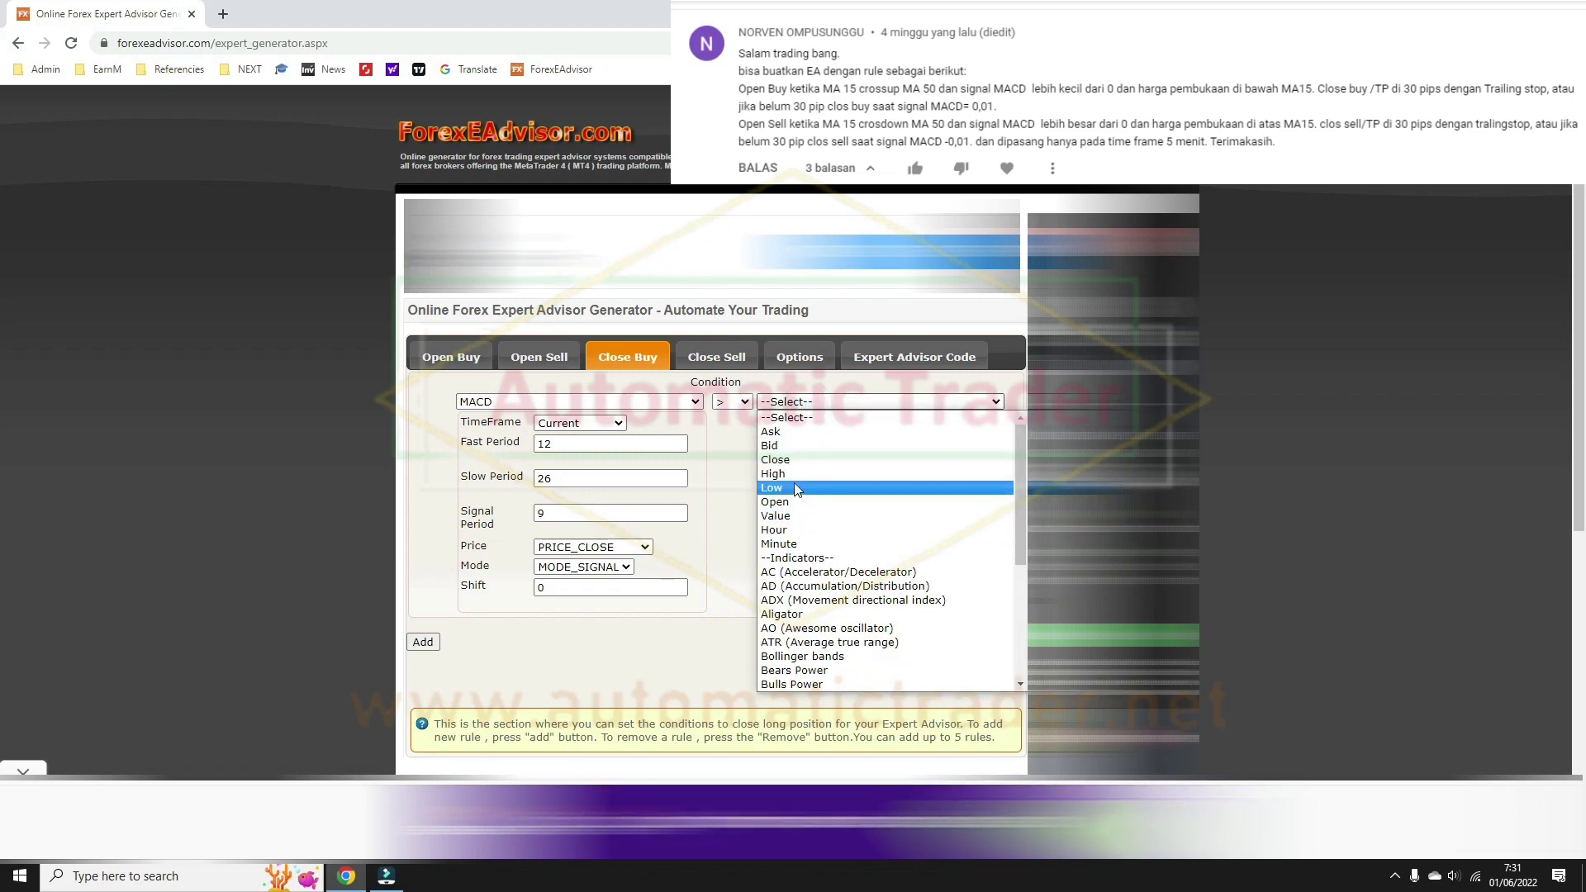
click(798, 517)
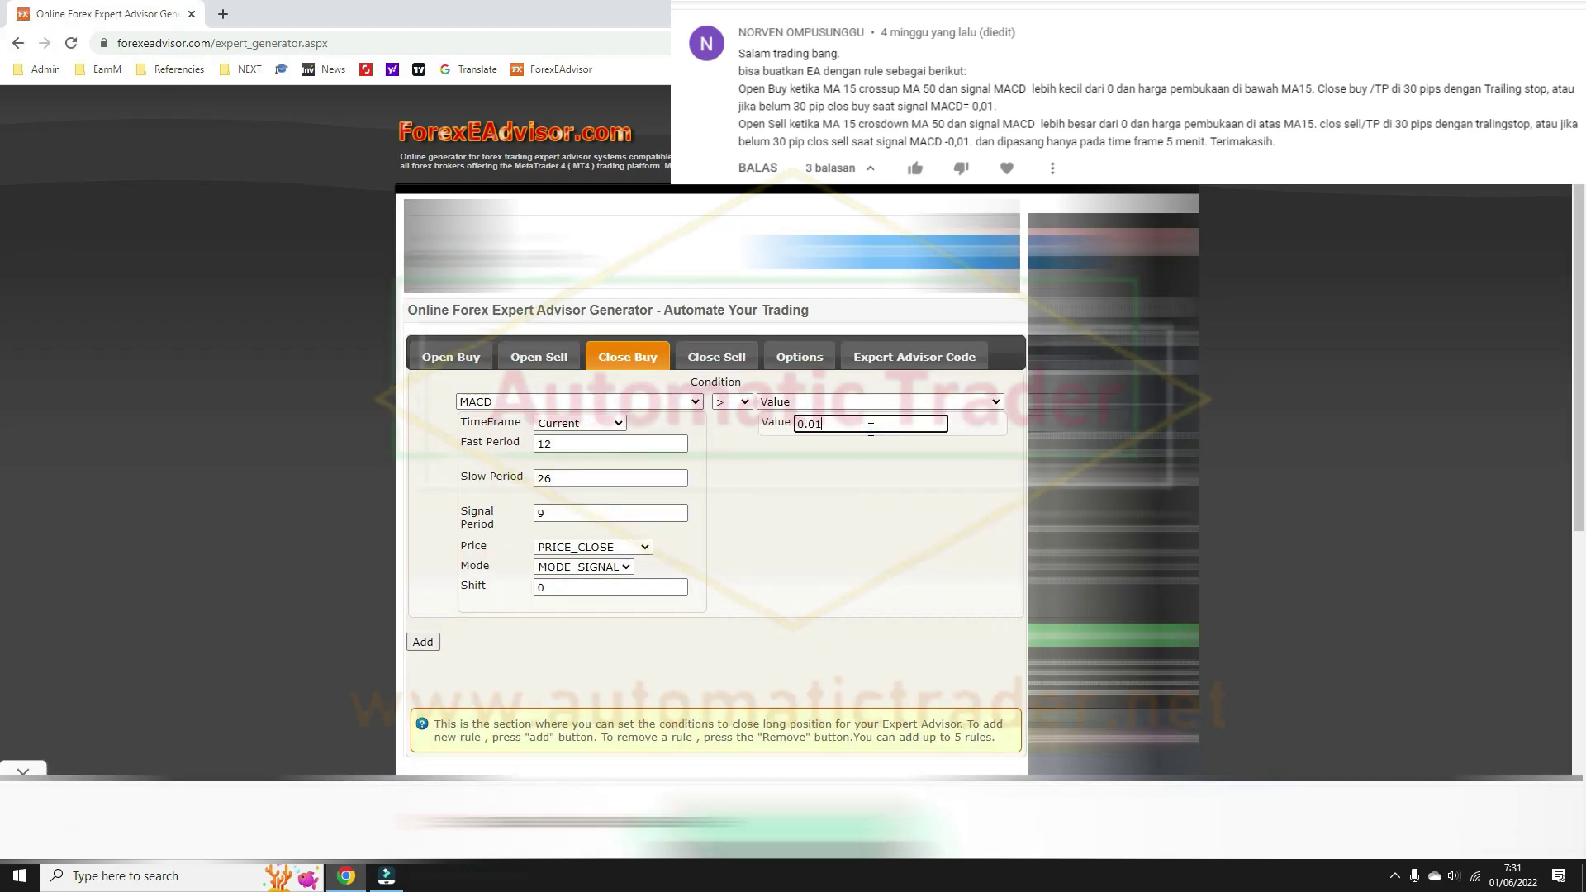
click(834, 504)
Step: Start the Close Sell condition with MACD using Fast Period 12, Slow Period 26 and Signal Period 9
click(717, 361)
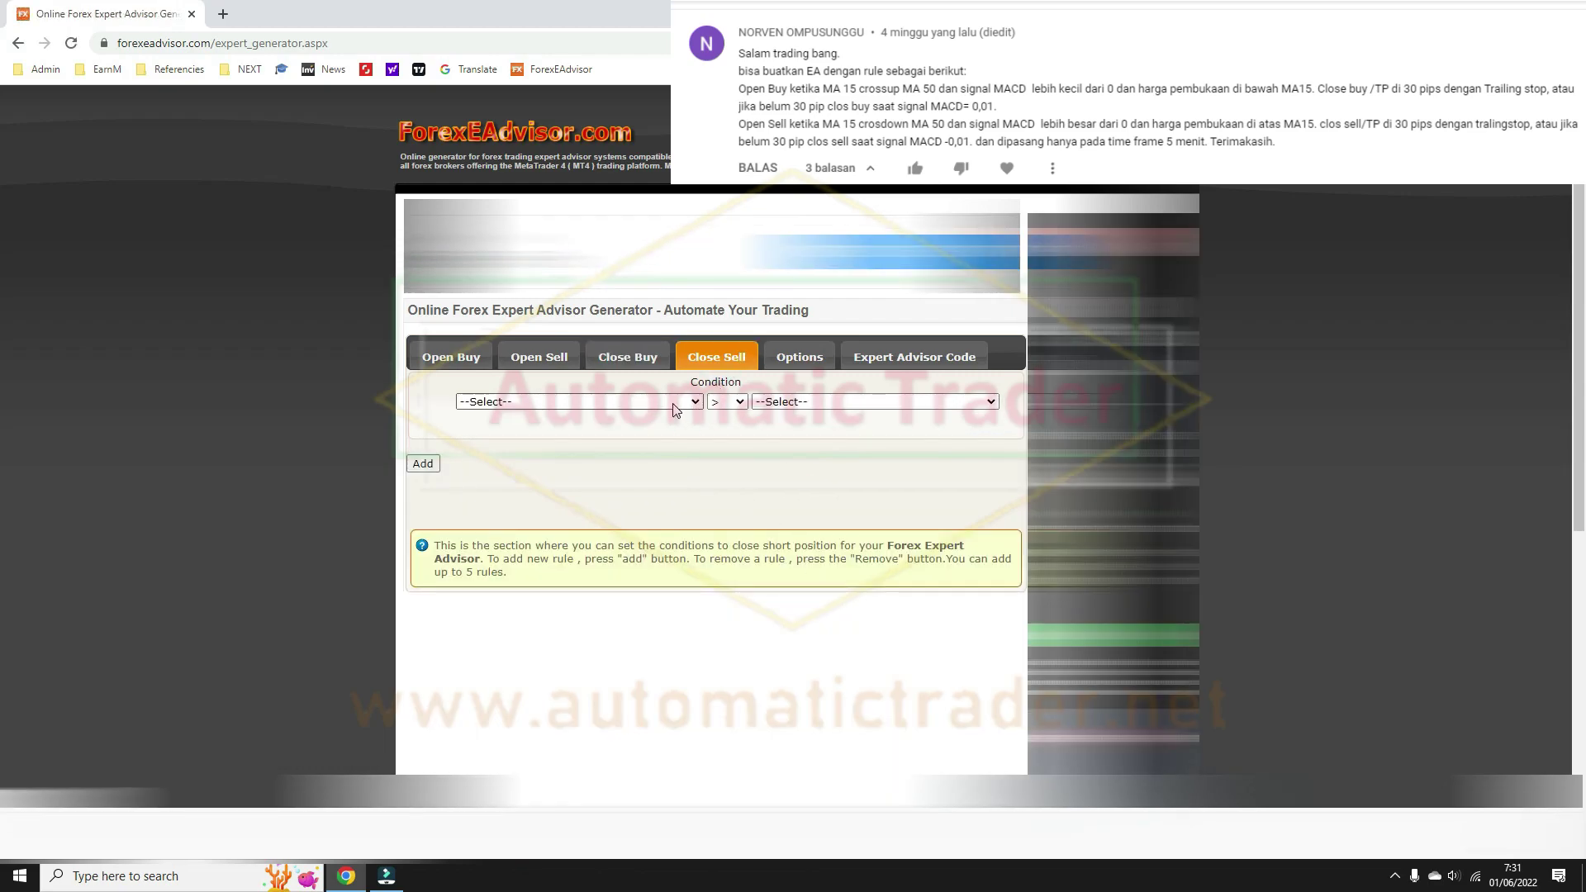
click(675, 405)
scroll(542, 628, down, 3)
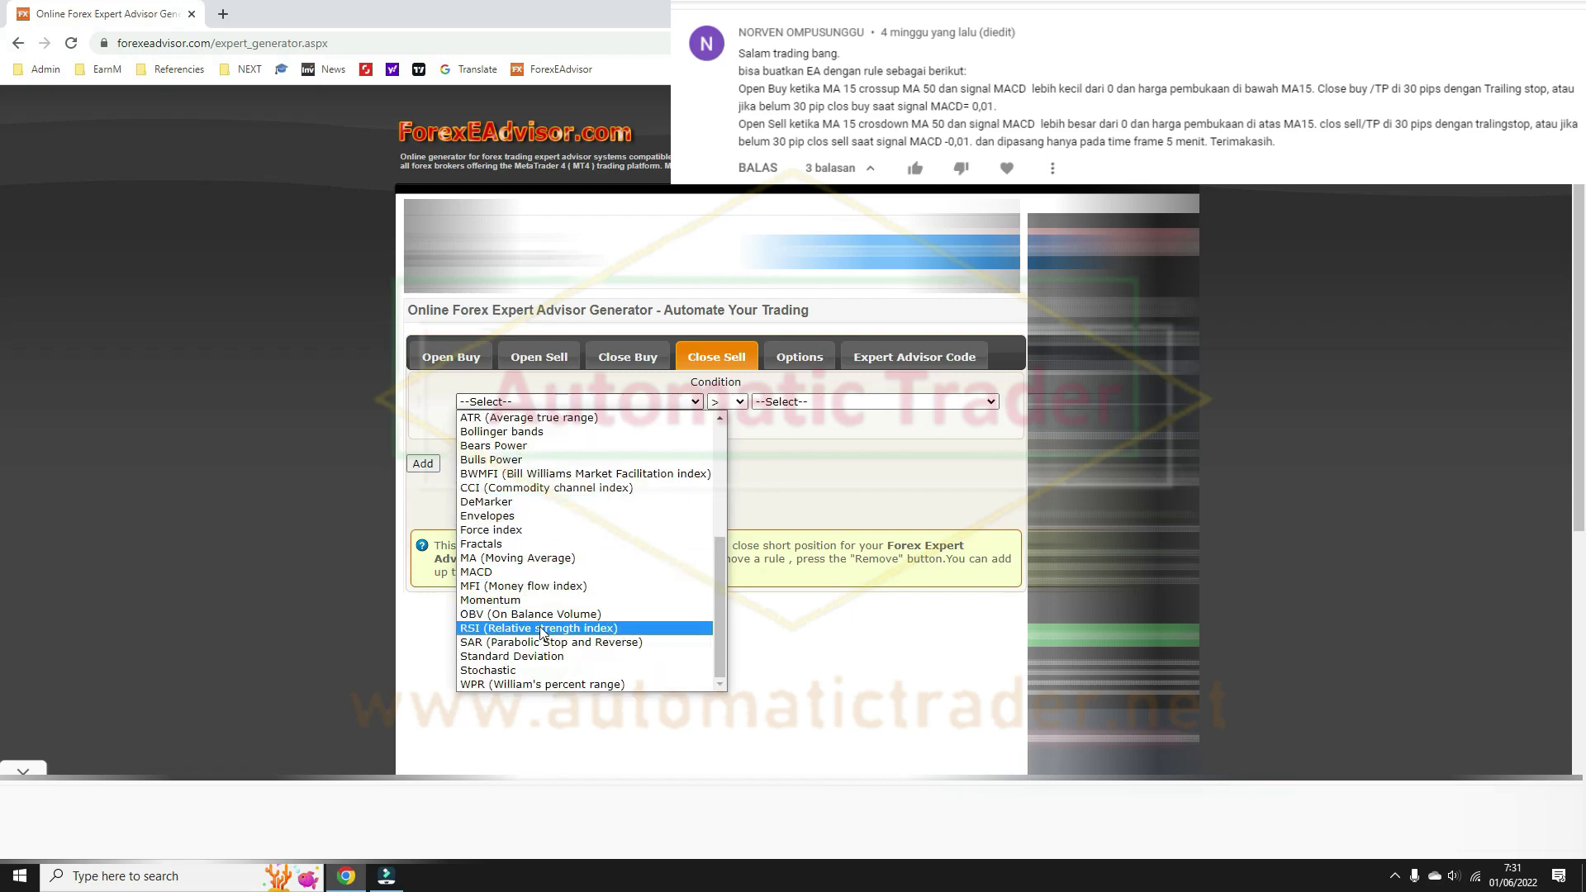
click(542, 572)
click(622, 479)
text(269)
Step: Set the Close Sell MACD's price to PRICE_CLOSE, mode to MODE_SIGNAL and Shift to 0
click(592, 546)
click(593, 561)
click(583, 567)
click(584, 603)
click(610, 587)
text(0)
Step: Complete the Close Sell condition with the < operator and a right operand of Value -0.01
click(723, 403)
click(853, 400)
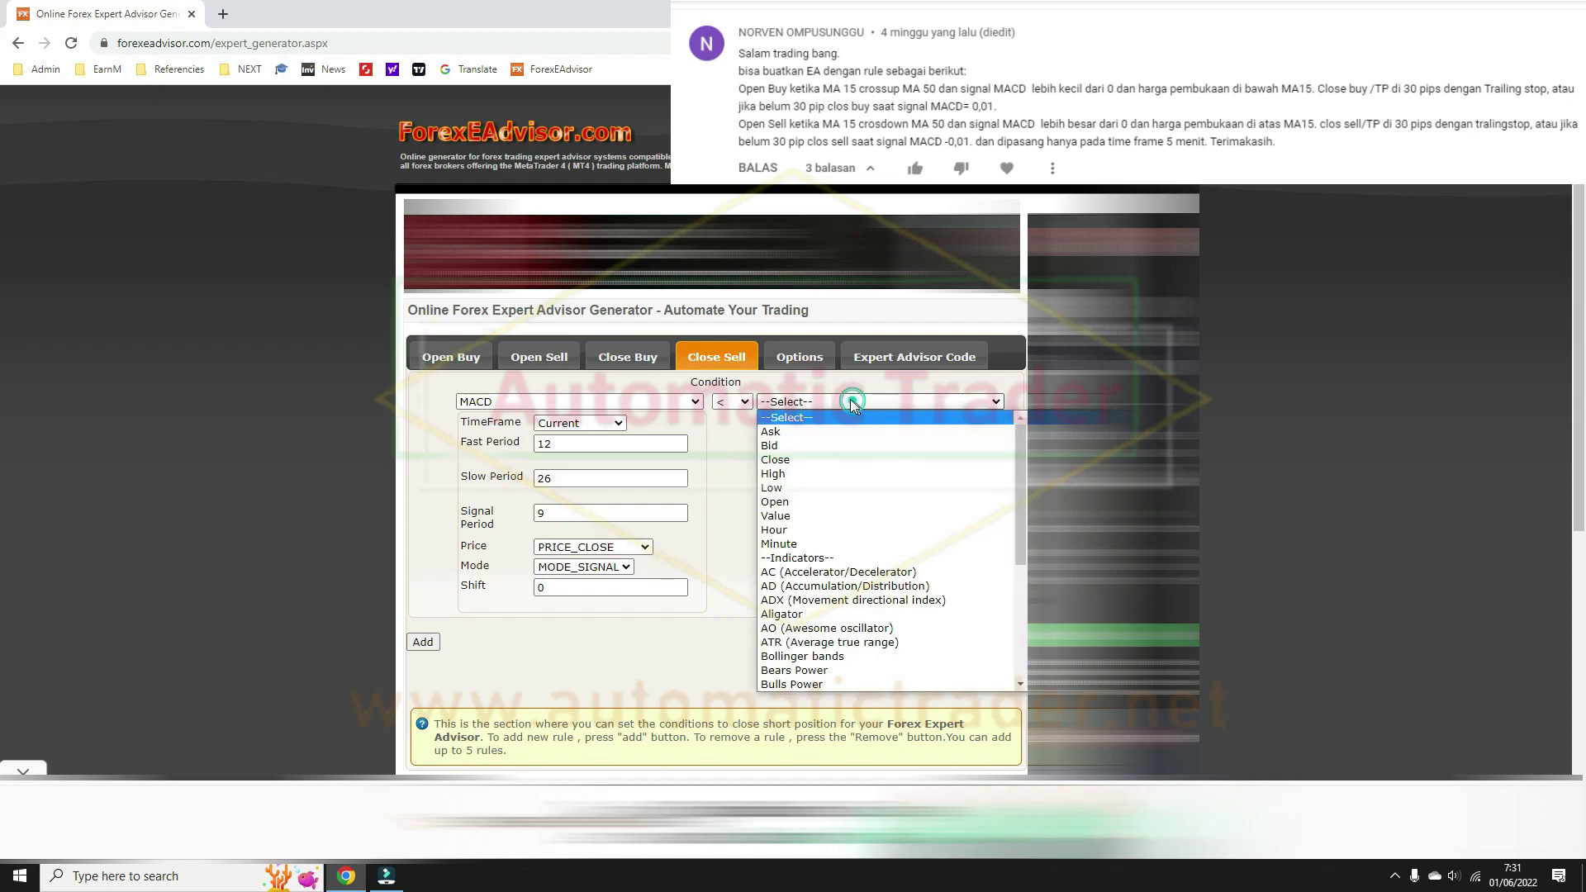
click(801, 512)
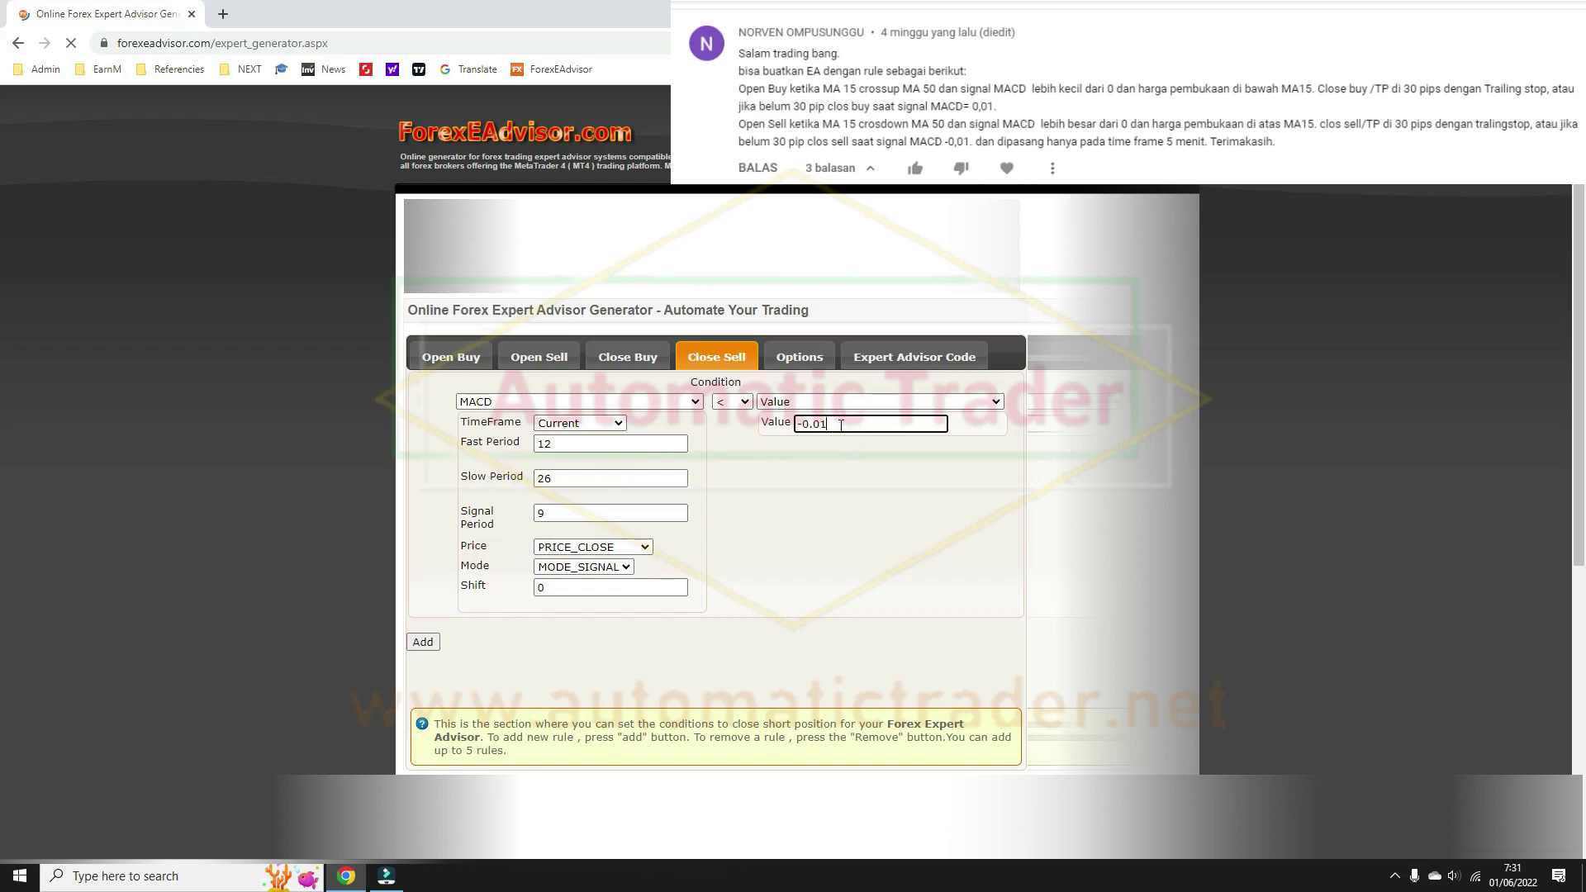
text(-0.01)
click(831, 526)
Step: In the expert advisor's options, set the Expert Magic Number to 10001010 and Lots to 0.01
click(812, 363)
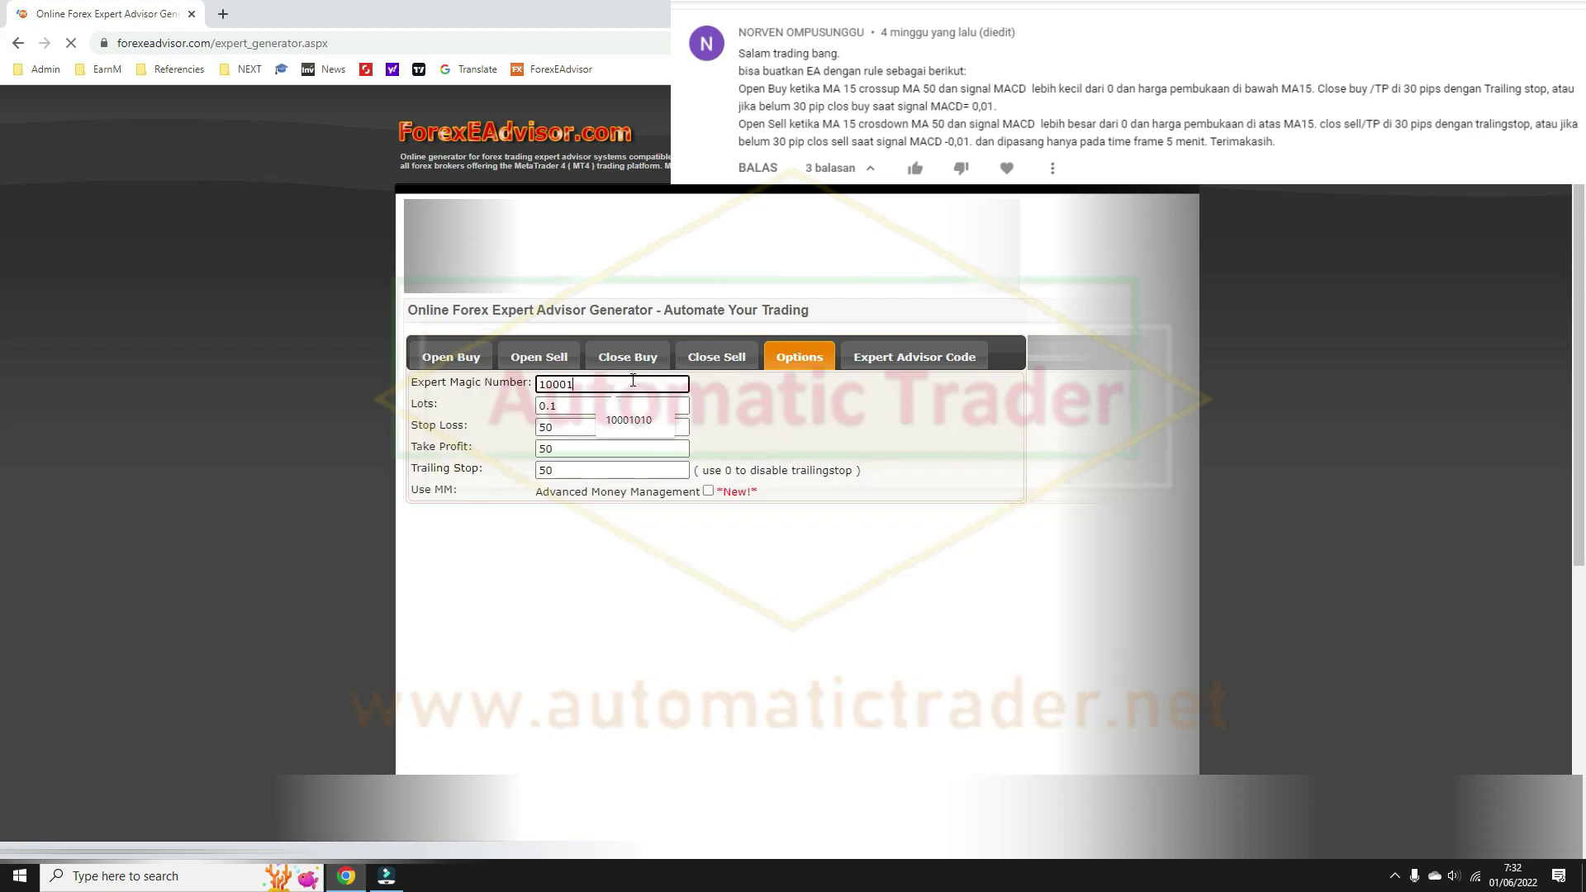
click(595, 405)
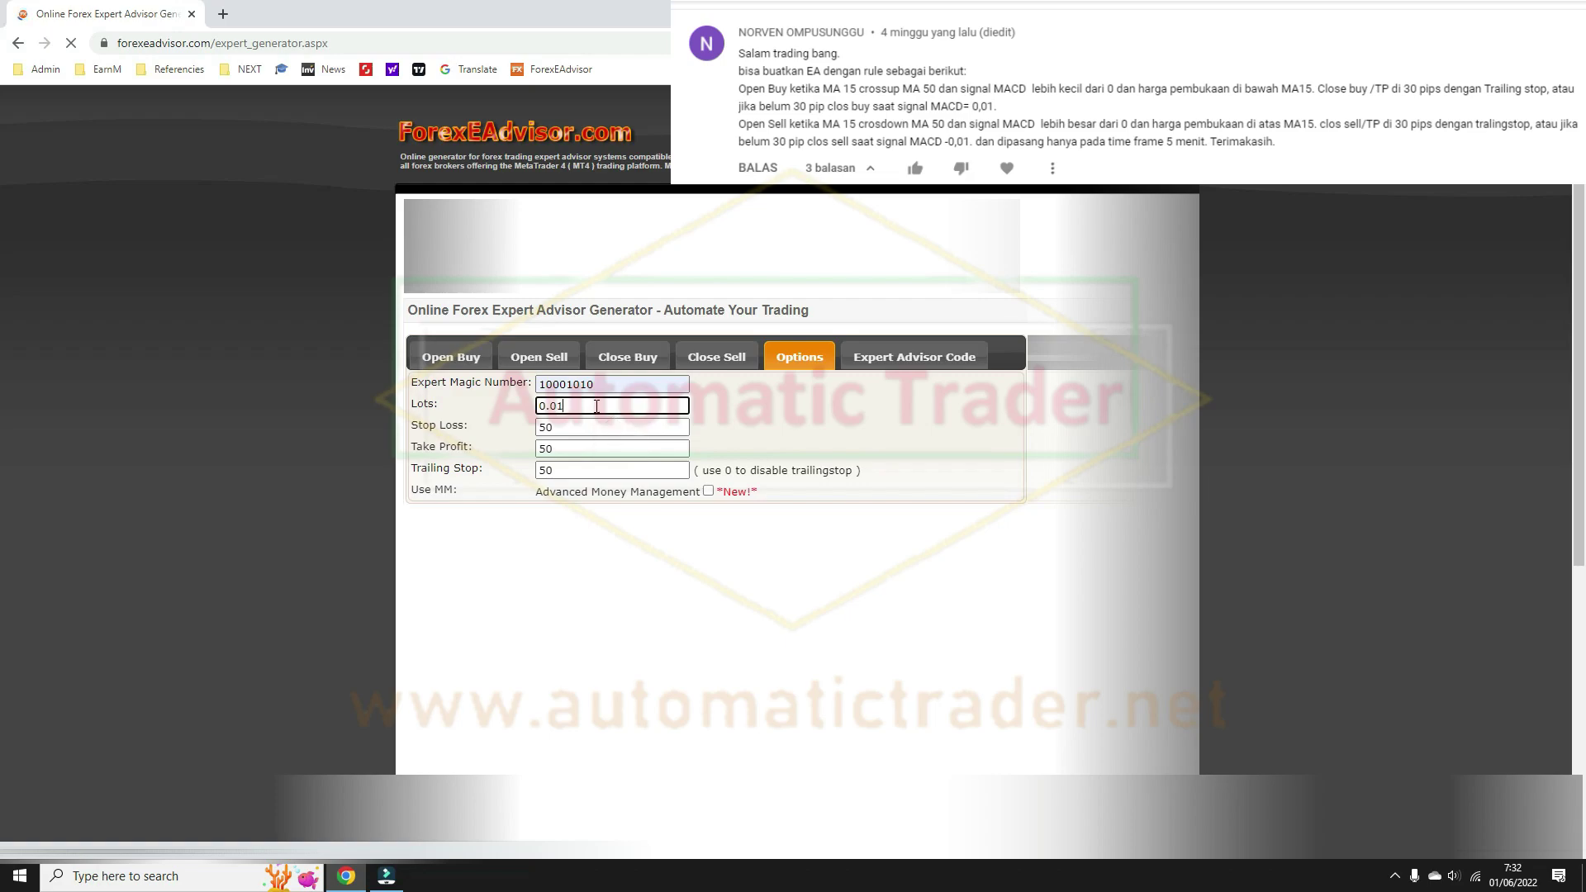
click(570, 470)
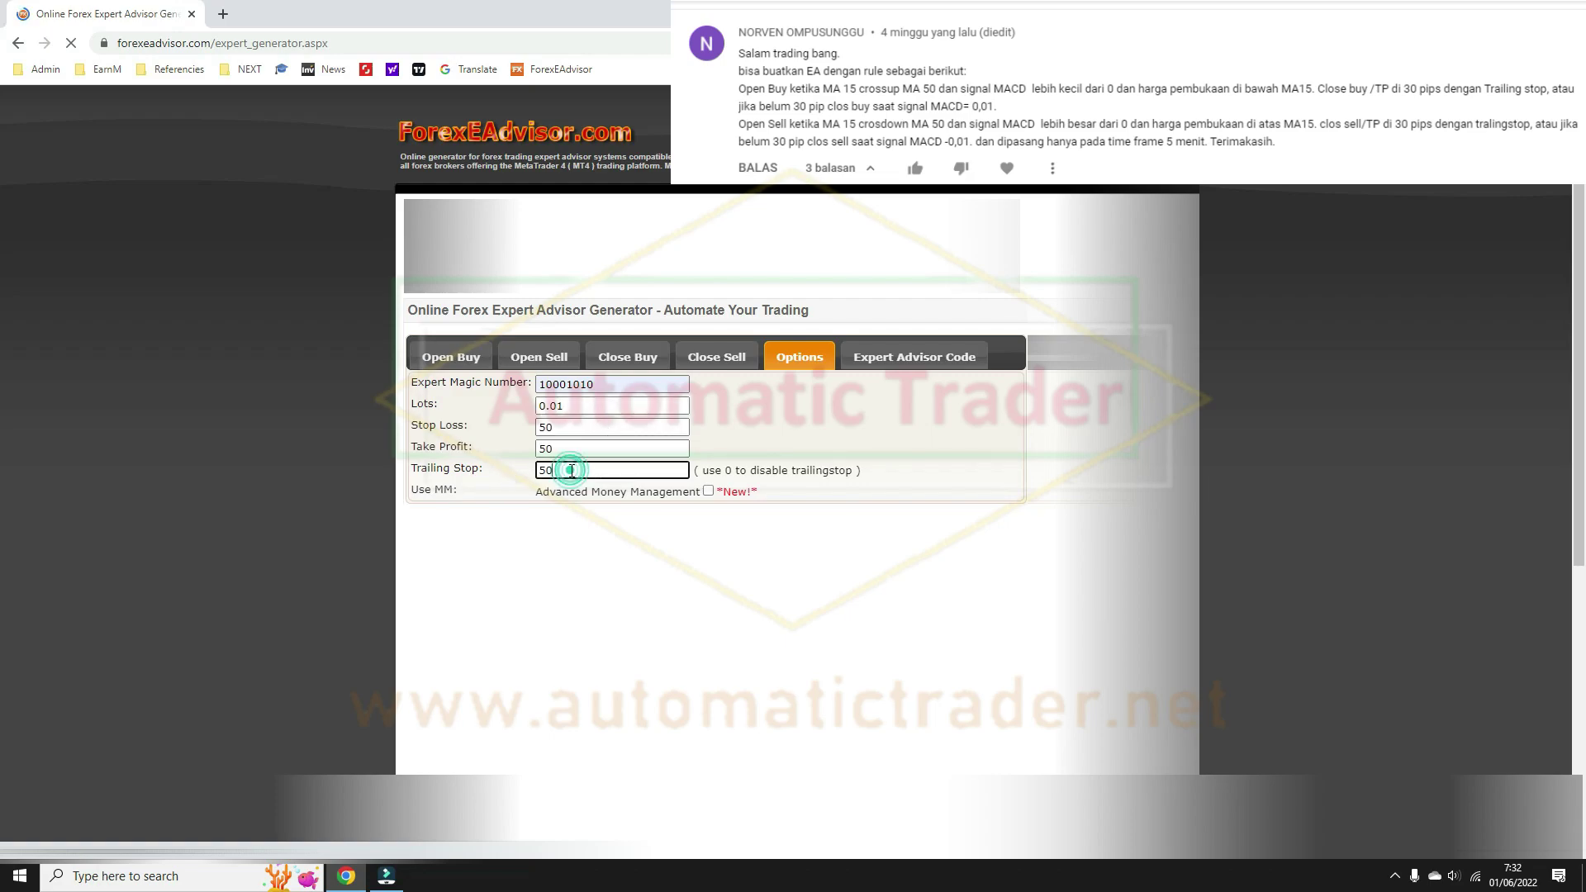
Step: Set both the Stop Loss and the Take Profit to 30
double_click(543, 427)
text(30)
double_click(576, 451)
text(30)
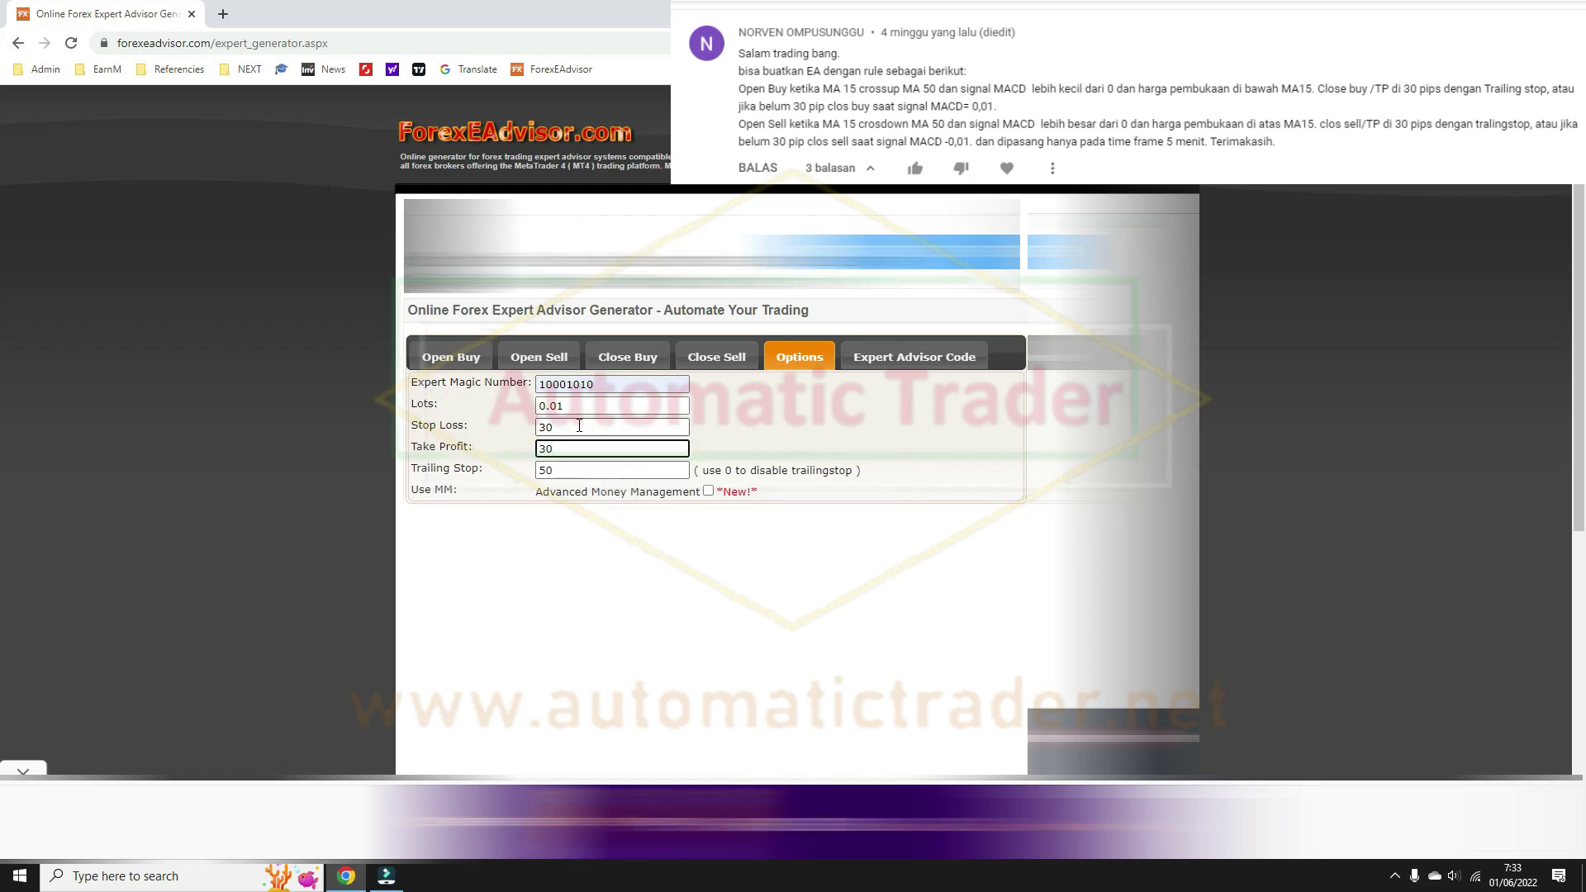
click(579, 426)
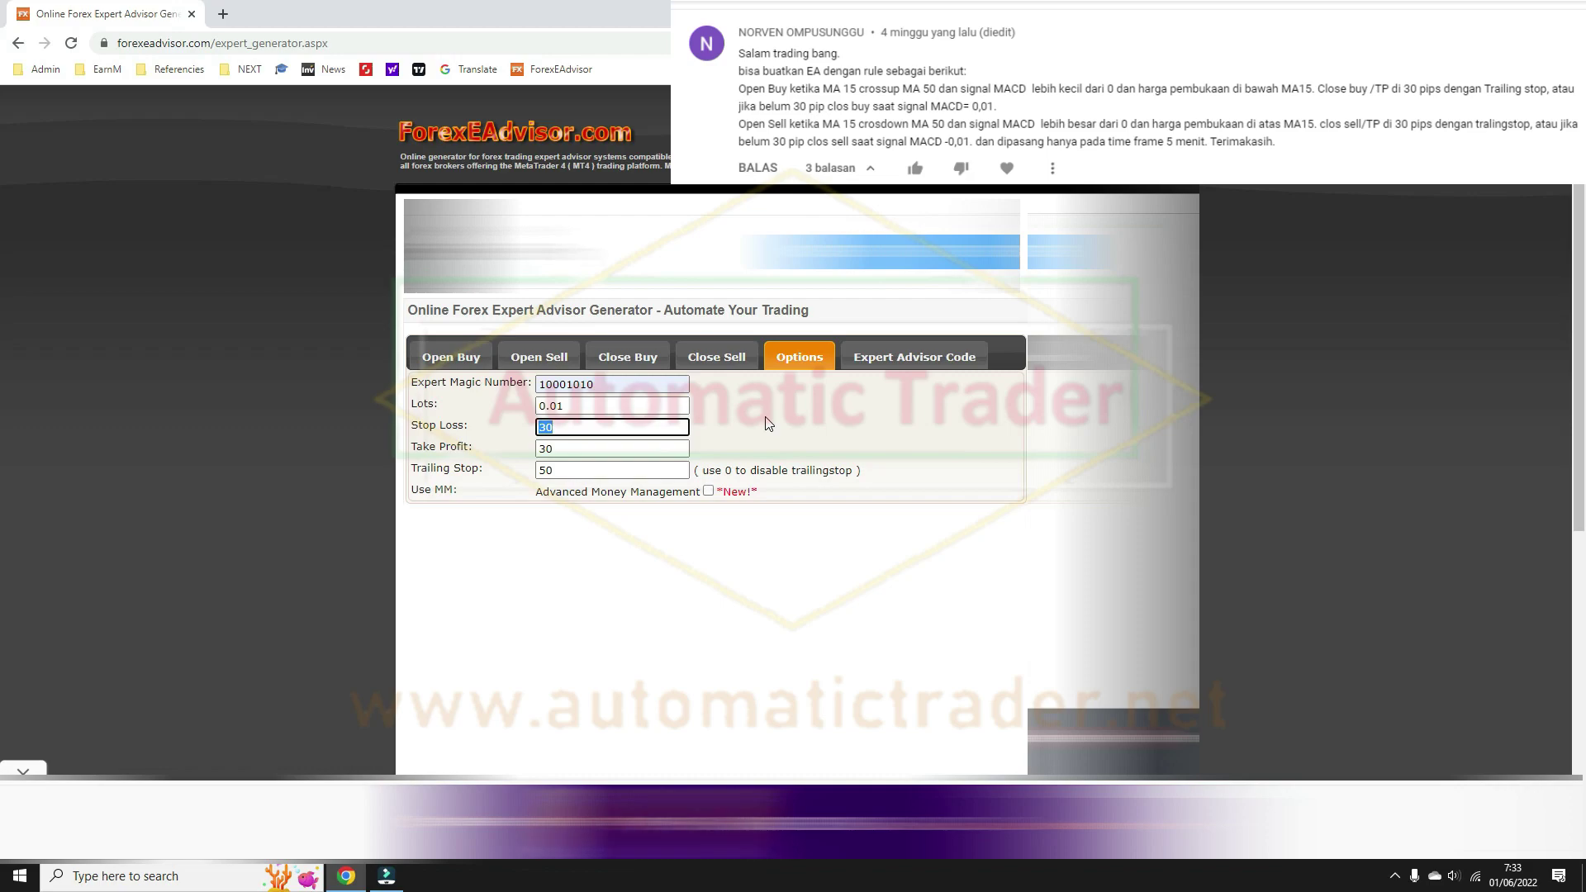
Step: Set the Stop Loss to 60 and generate the expert advisor's code
text(60)
click(808, 428)
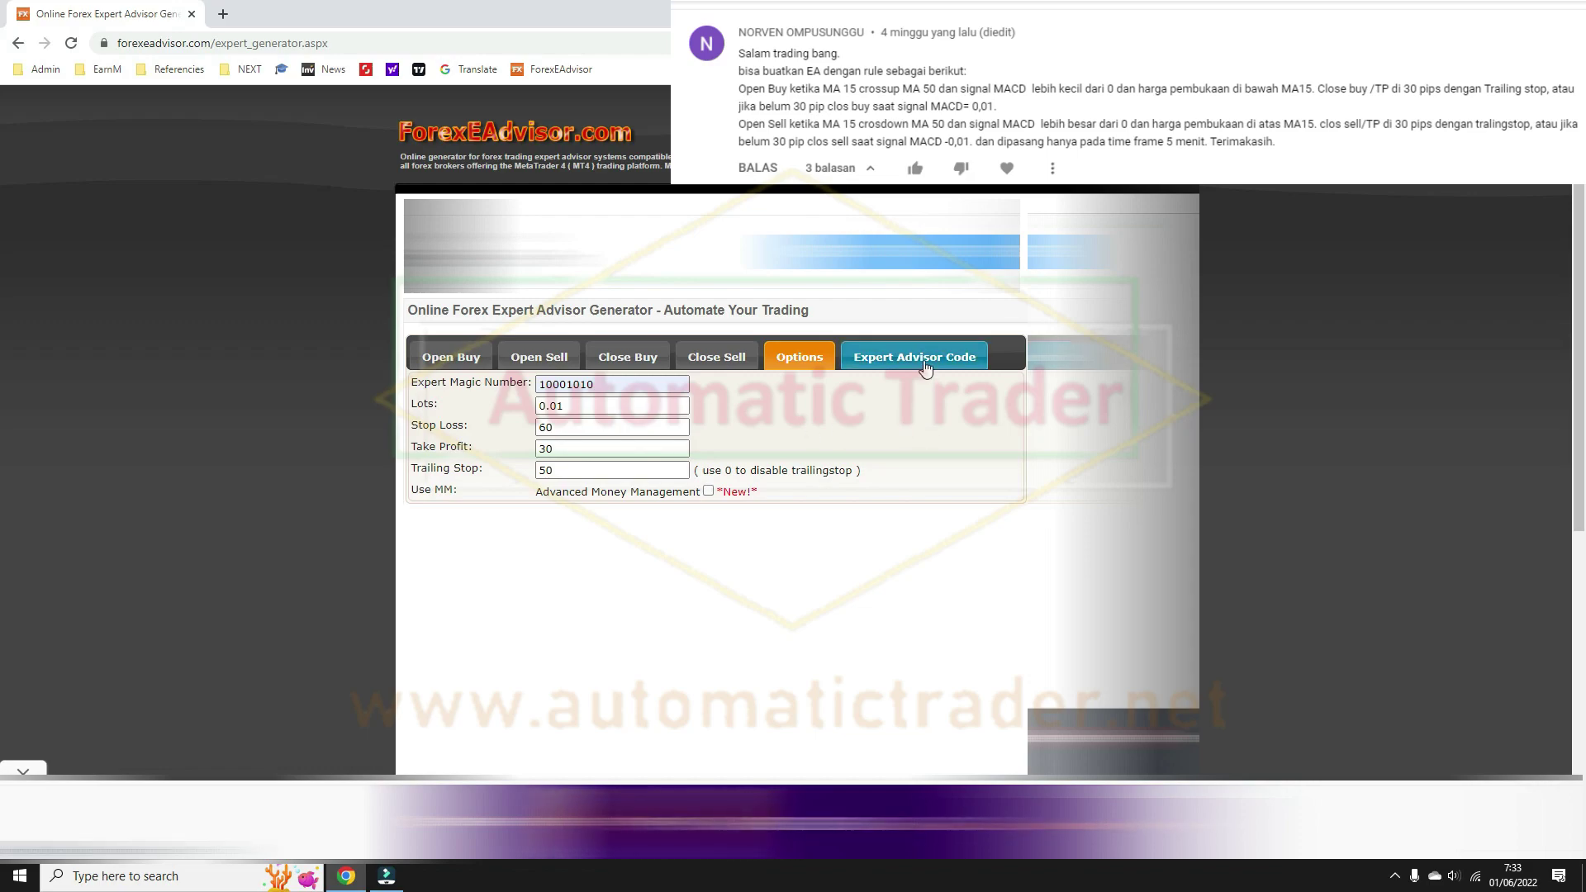
click(880, 356)
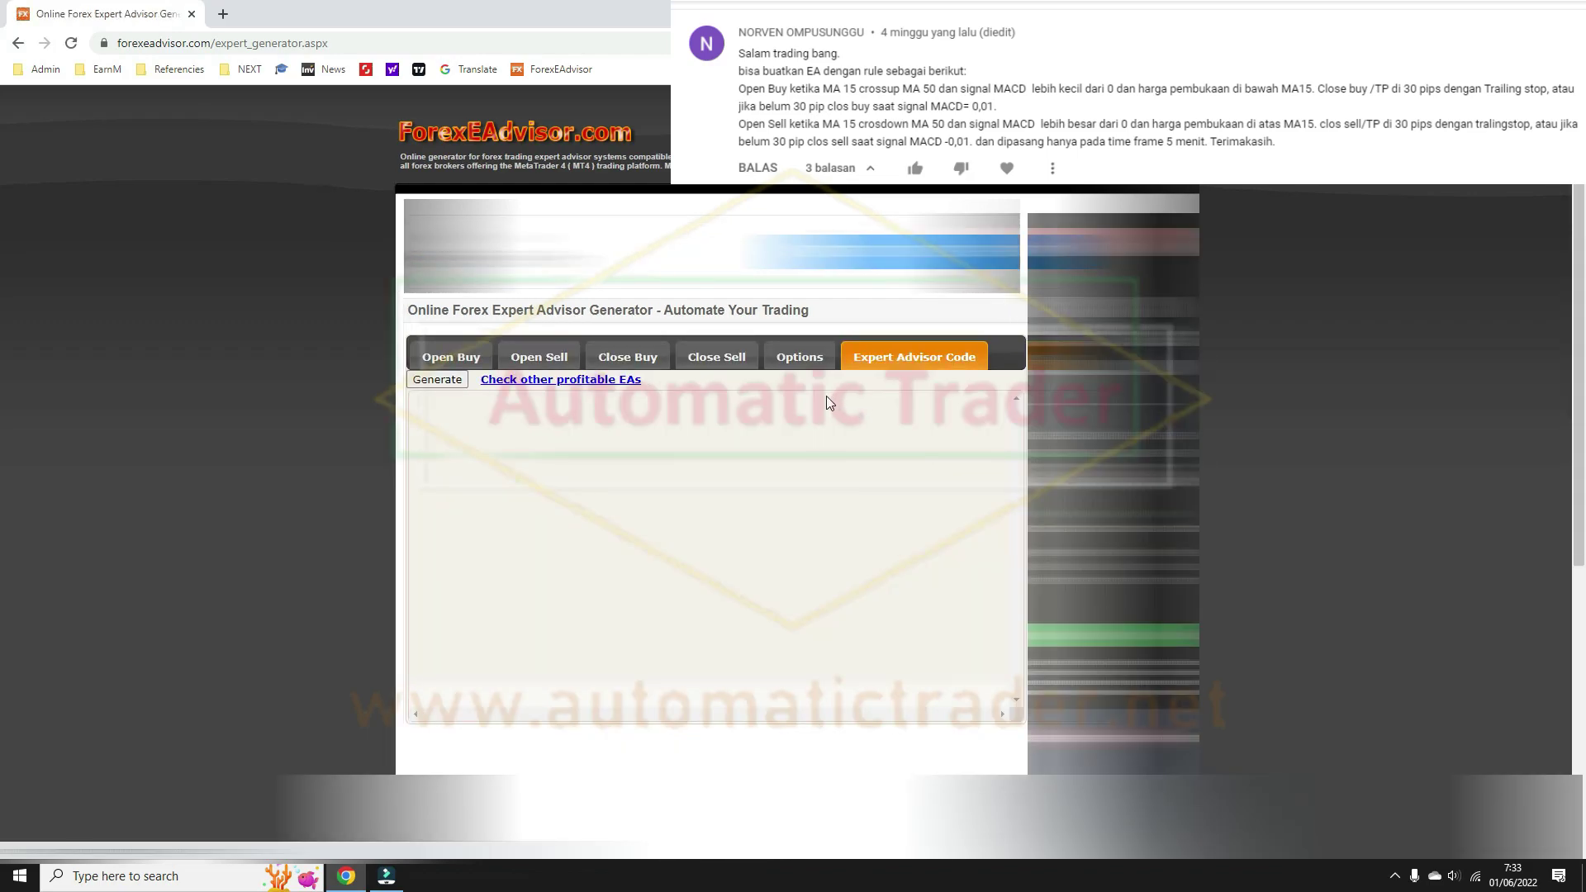
click(443, 381)
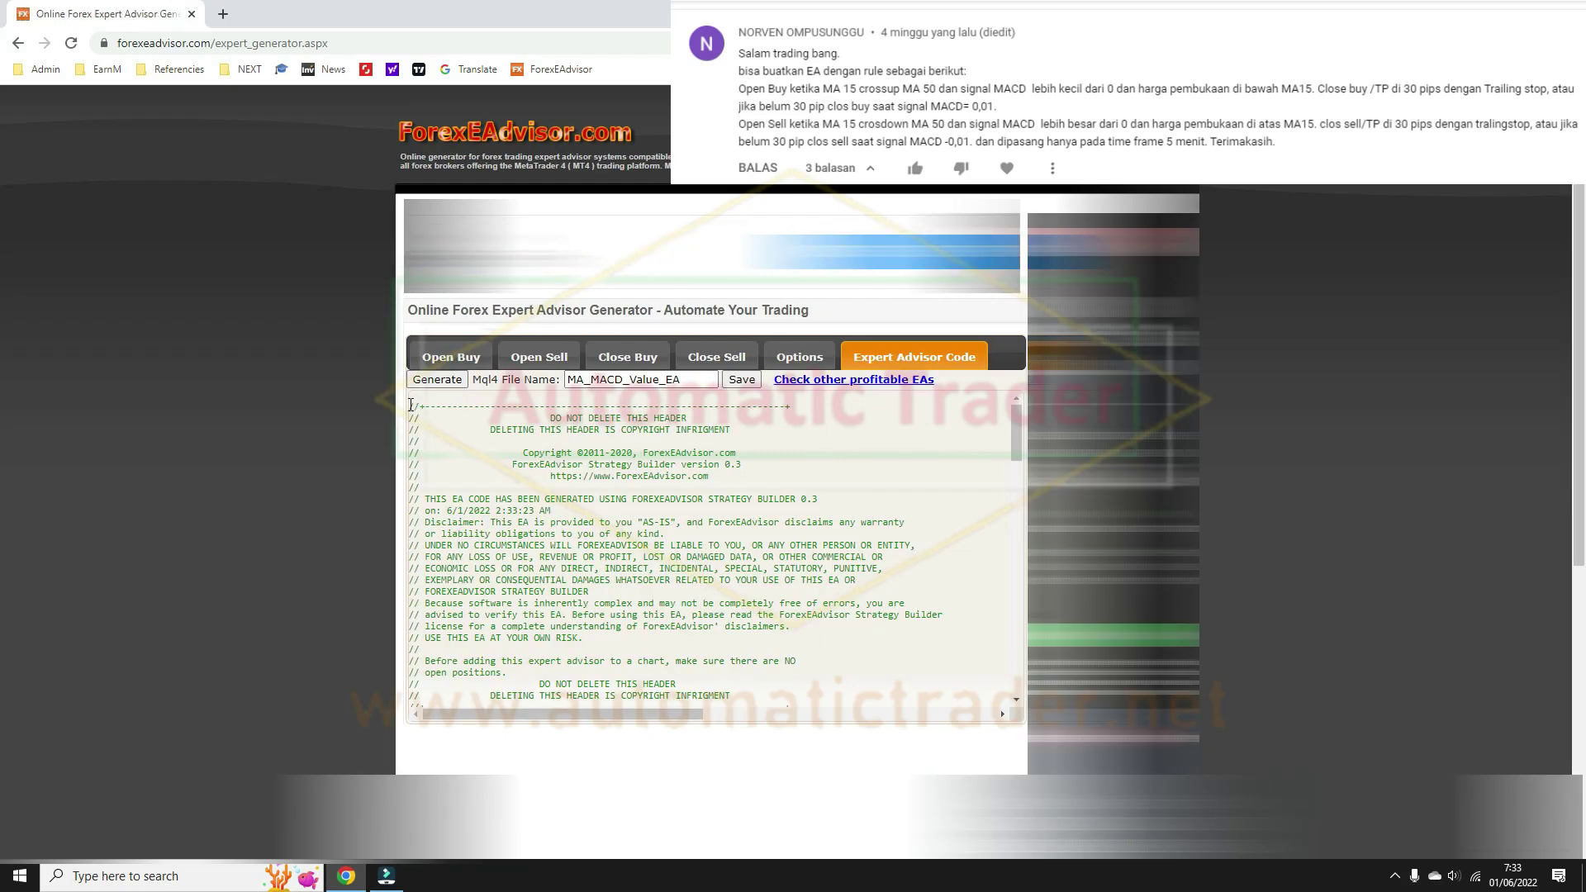
Step: Copy the entire generated expert advisor code and switch to the FBS Trader terminal
drag(411, 408, 572, 432)
scroll(572, 432, up, 3)
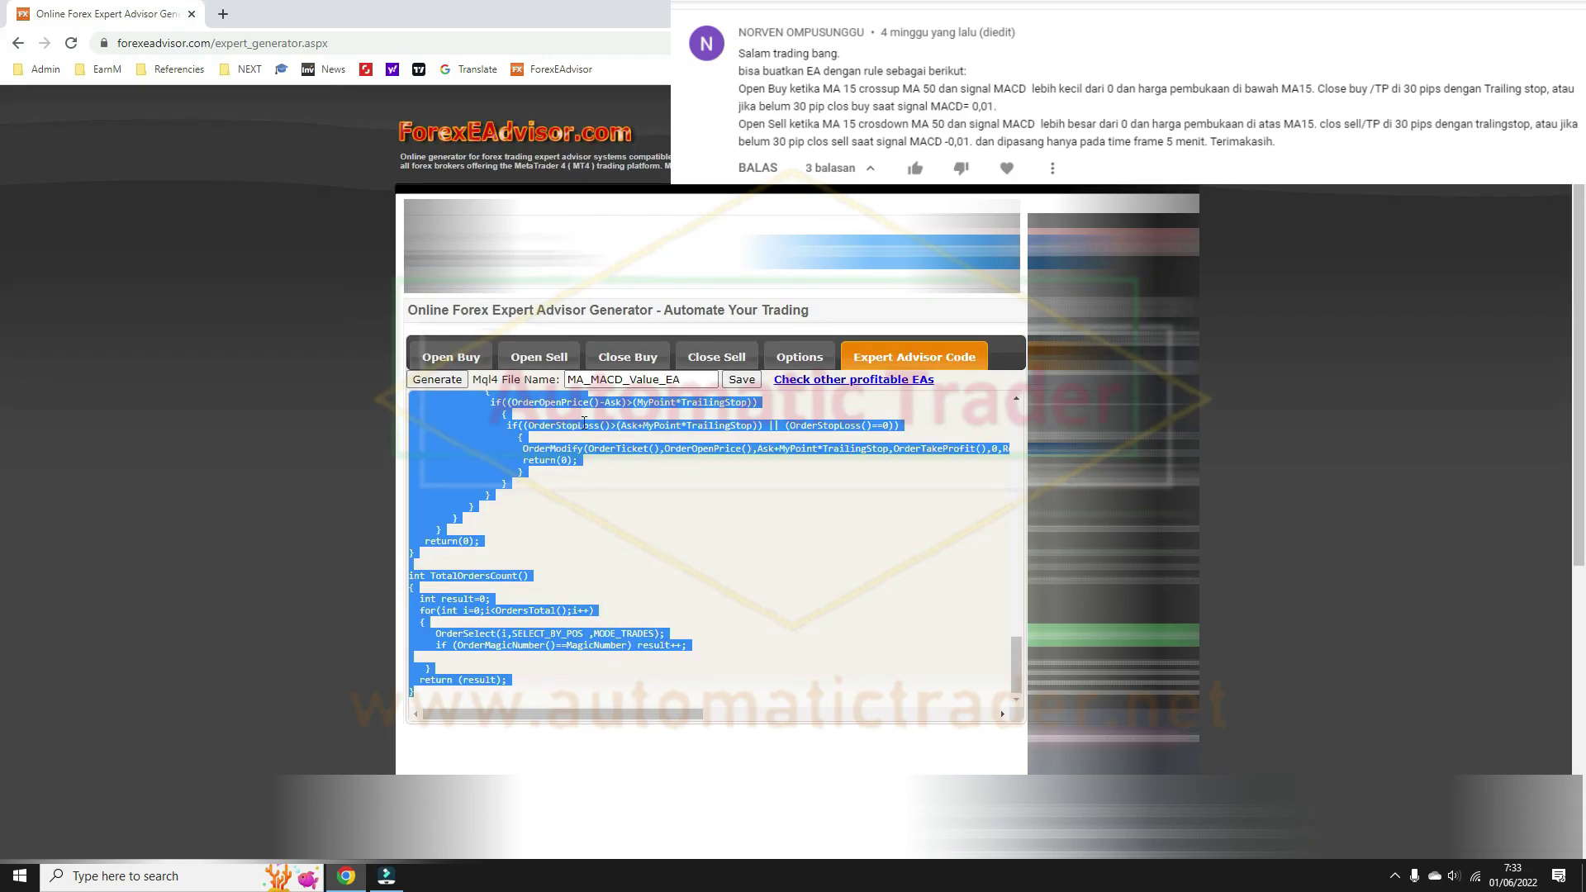
key(super)
click(388, 443)
click(309, 528)
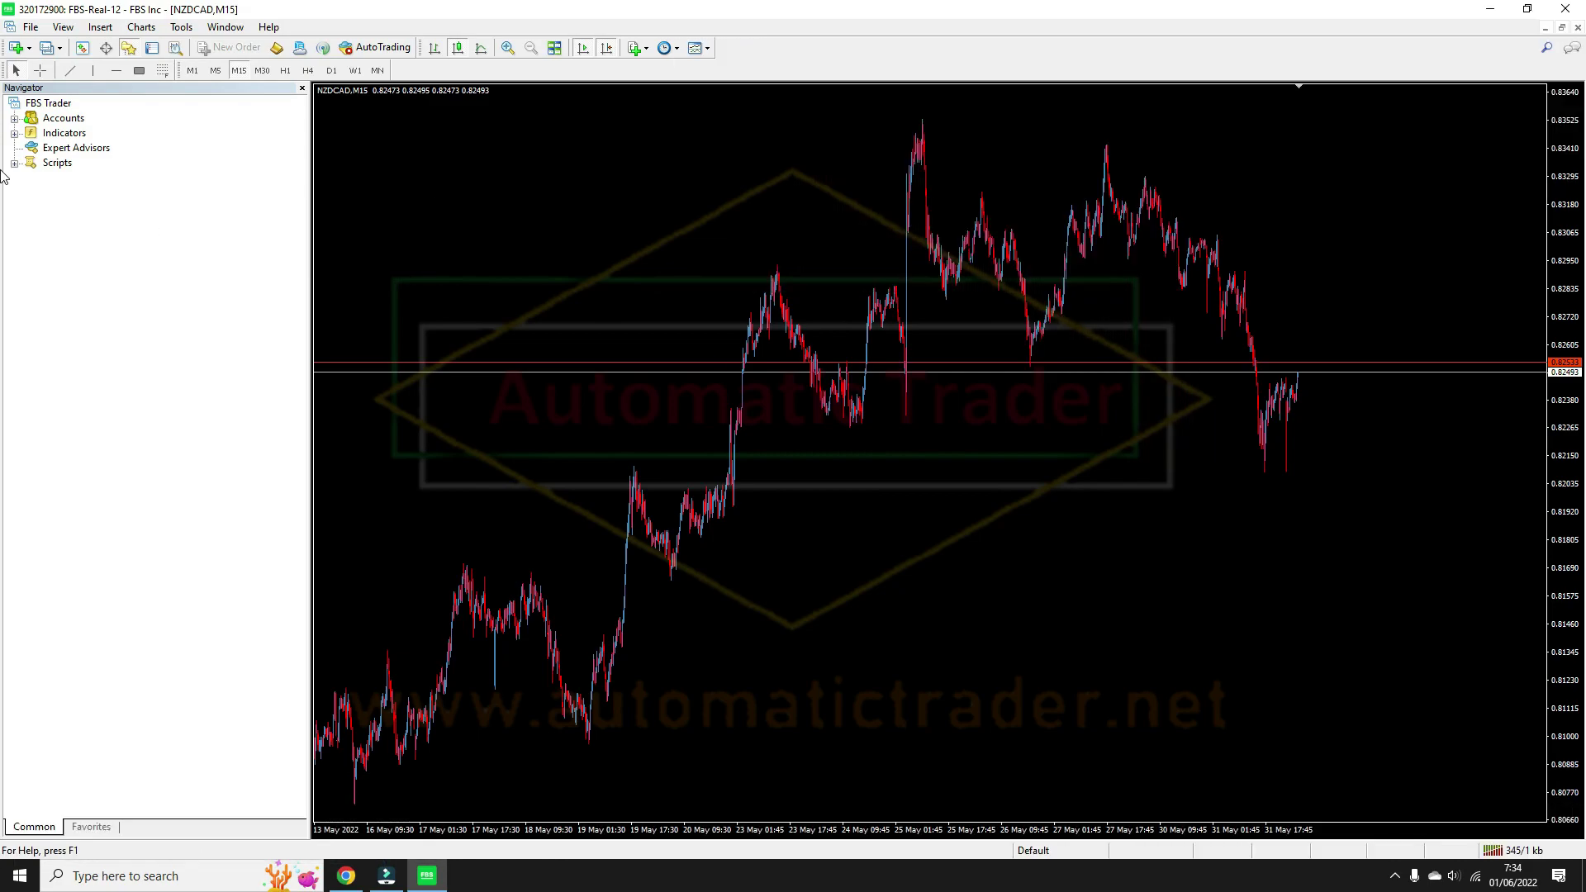
Step: Create an Expert Advisor template in MetaEditor, named EA plus the requester's first name and 1.0, without additional event handlers
click(68, 153)
right_click(68, 153)
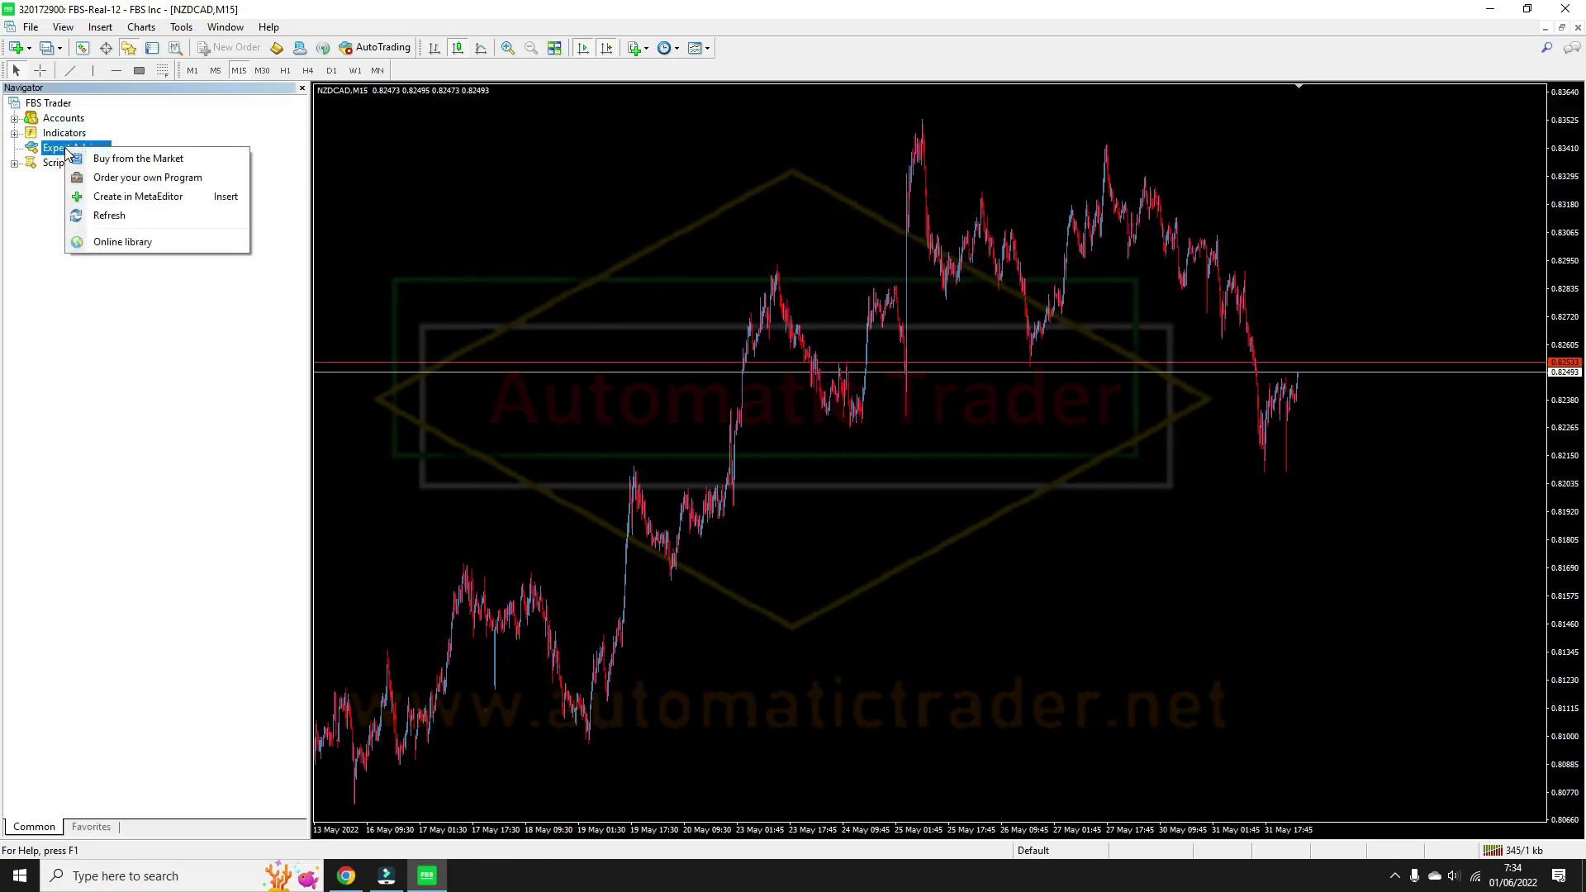
click(132, 196)
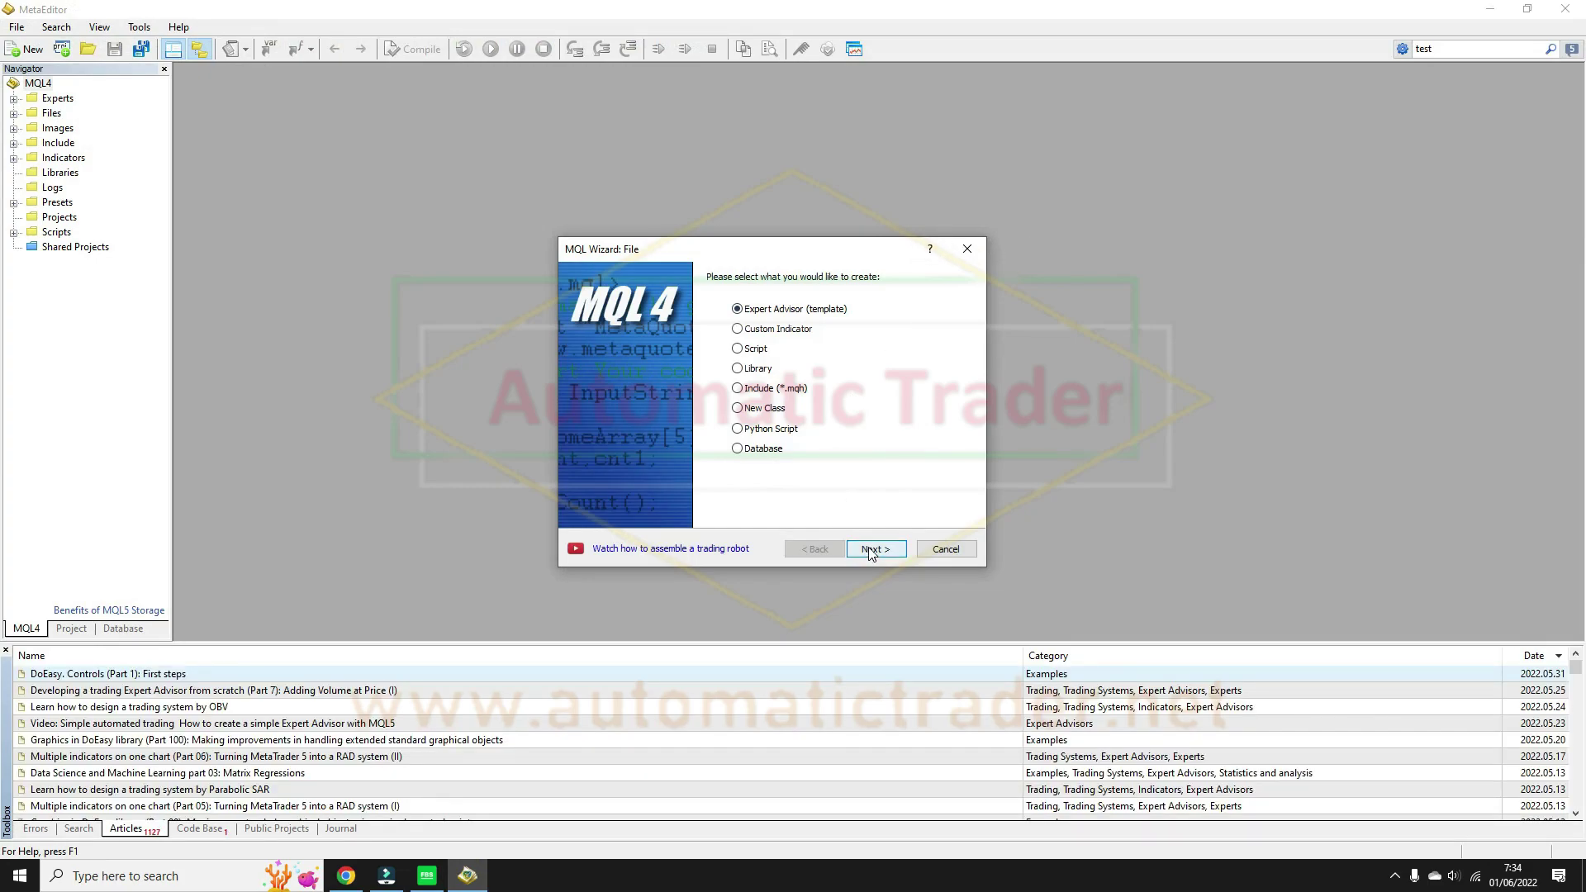
click(870, 552)
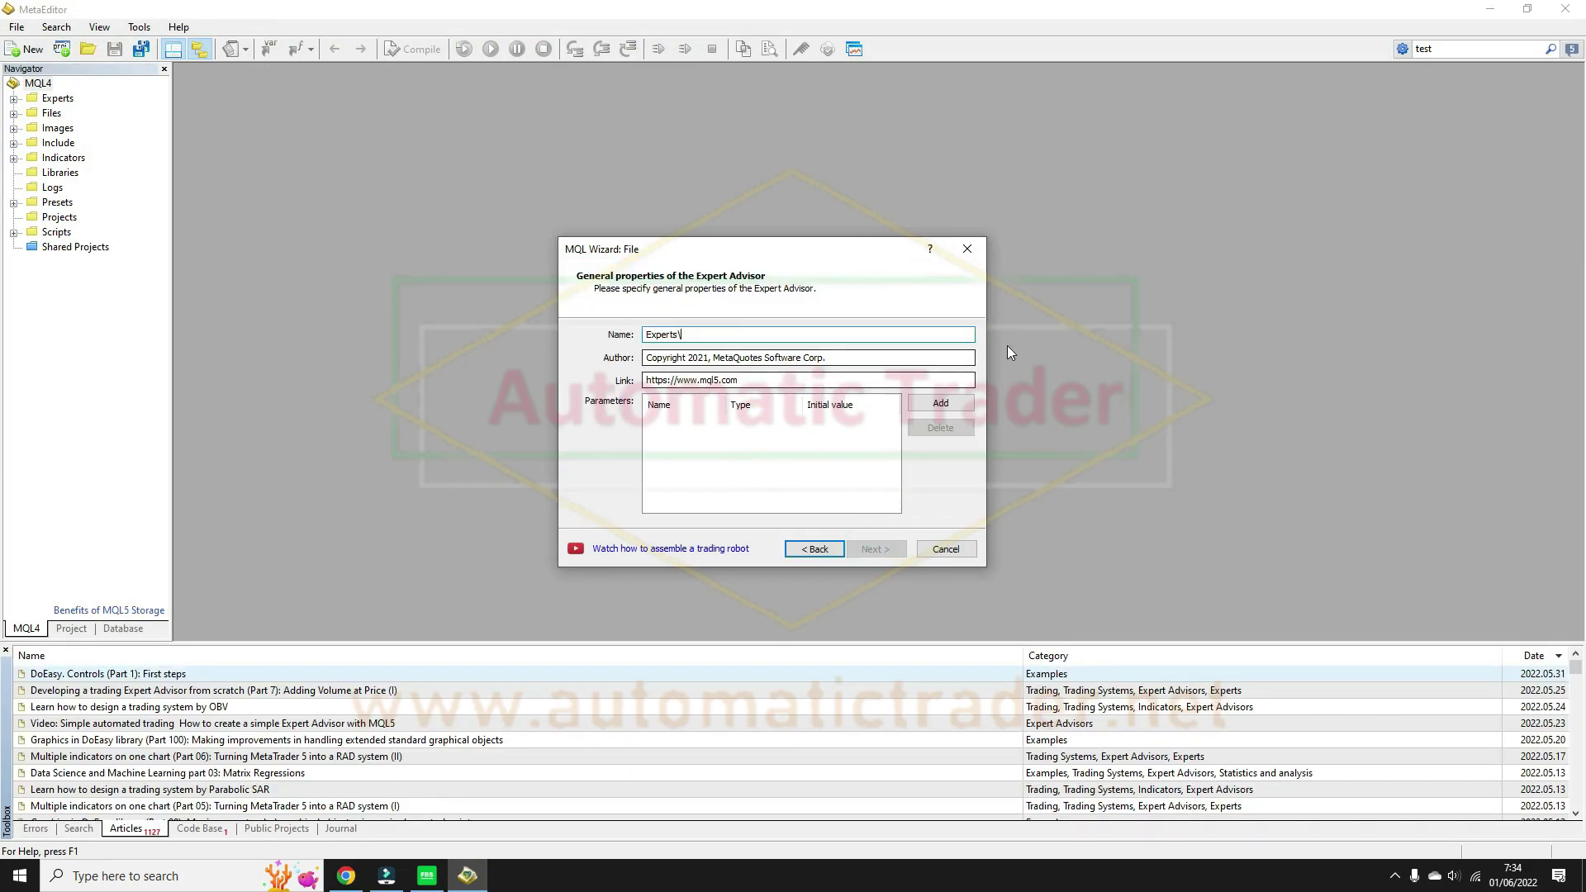
text(EA Norven 1.0)
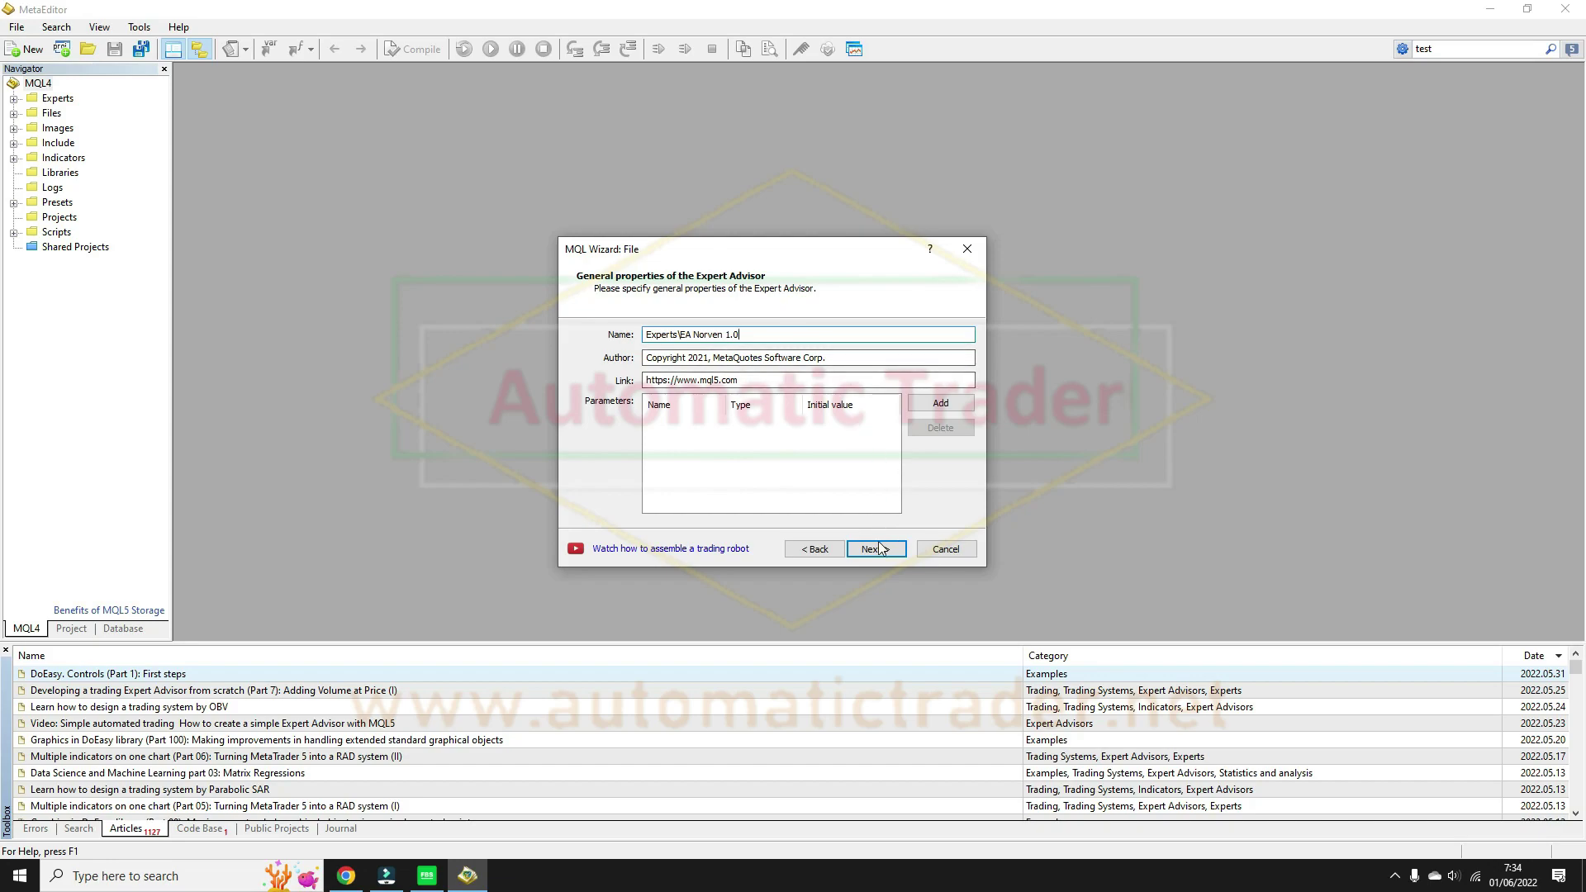
click(877, 549)
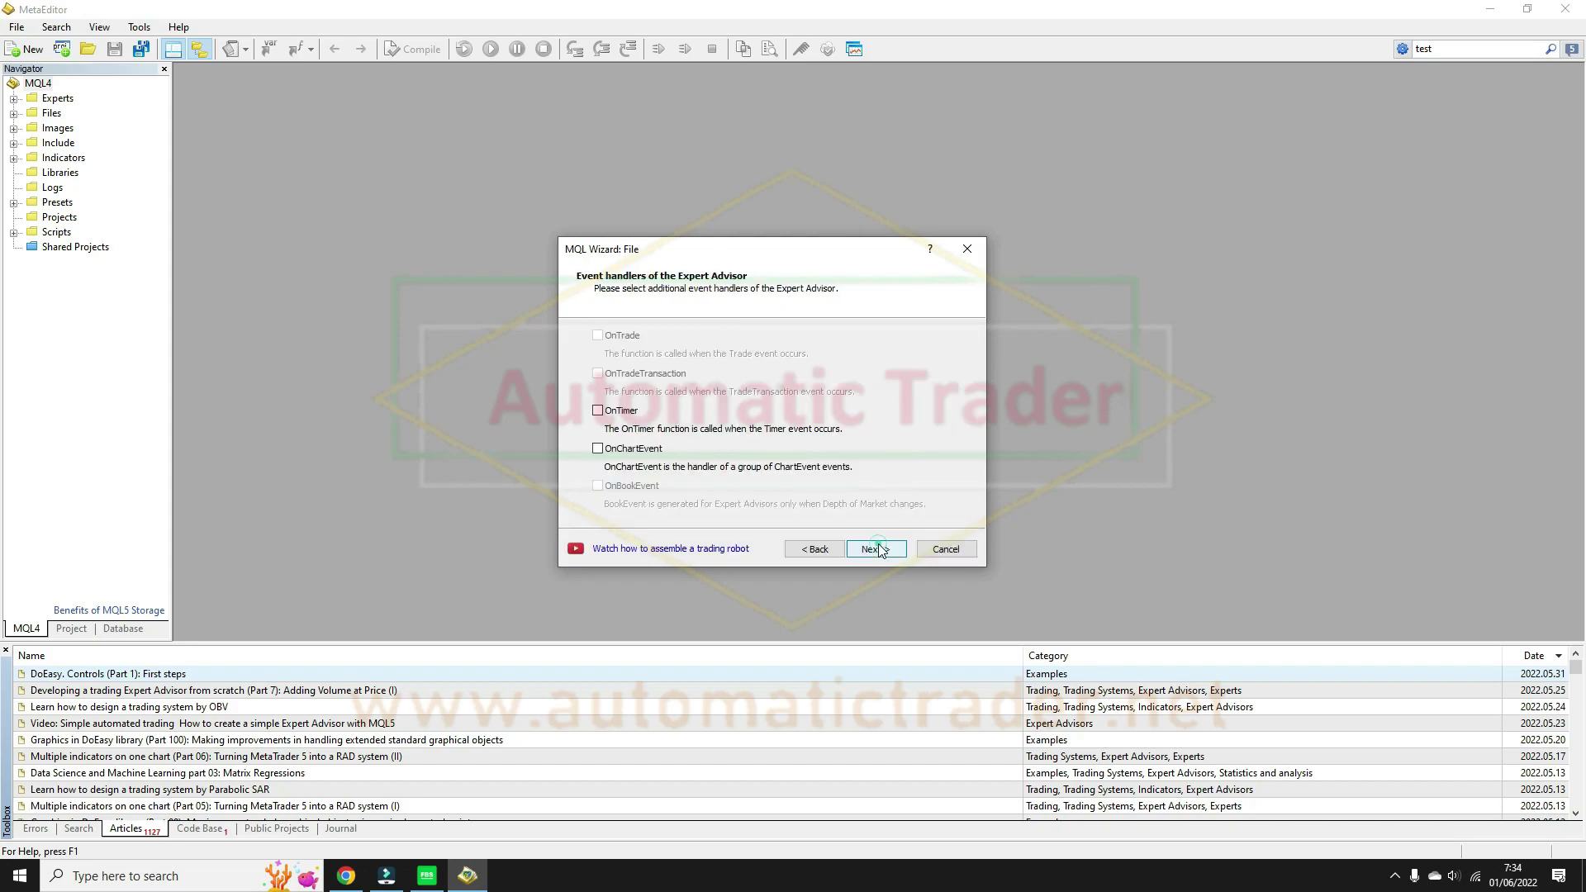
click(877, 550)
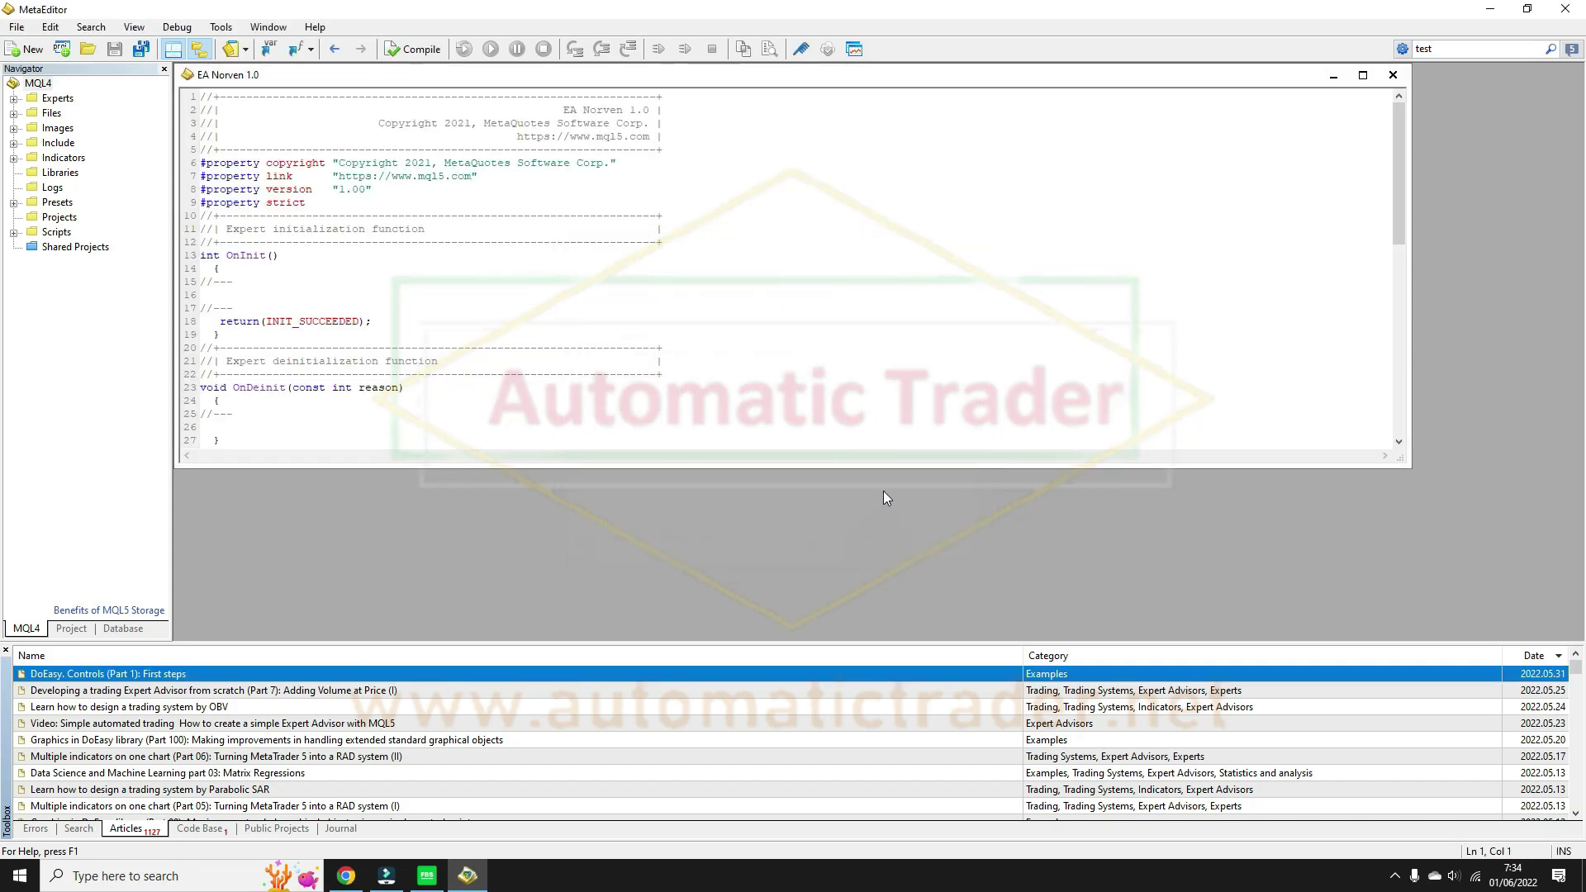
Step: Maximize the new expert advisor's code window, replace all its template code with the copied generated code and compile it
click(909, 460)
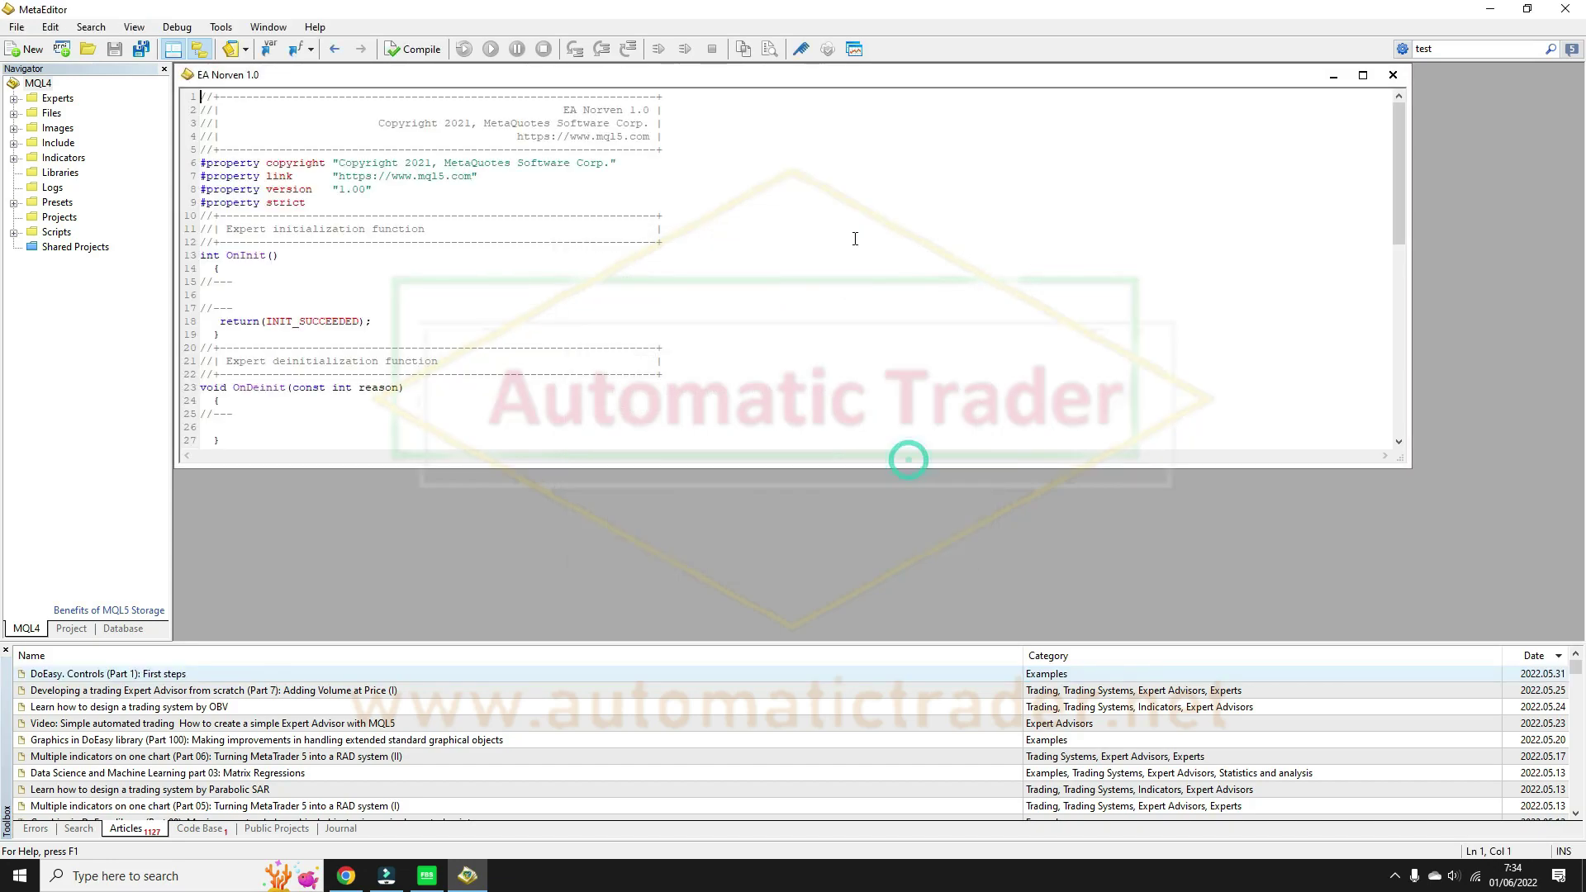
double_click(851, 76)
right_click(905, 228)
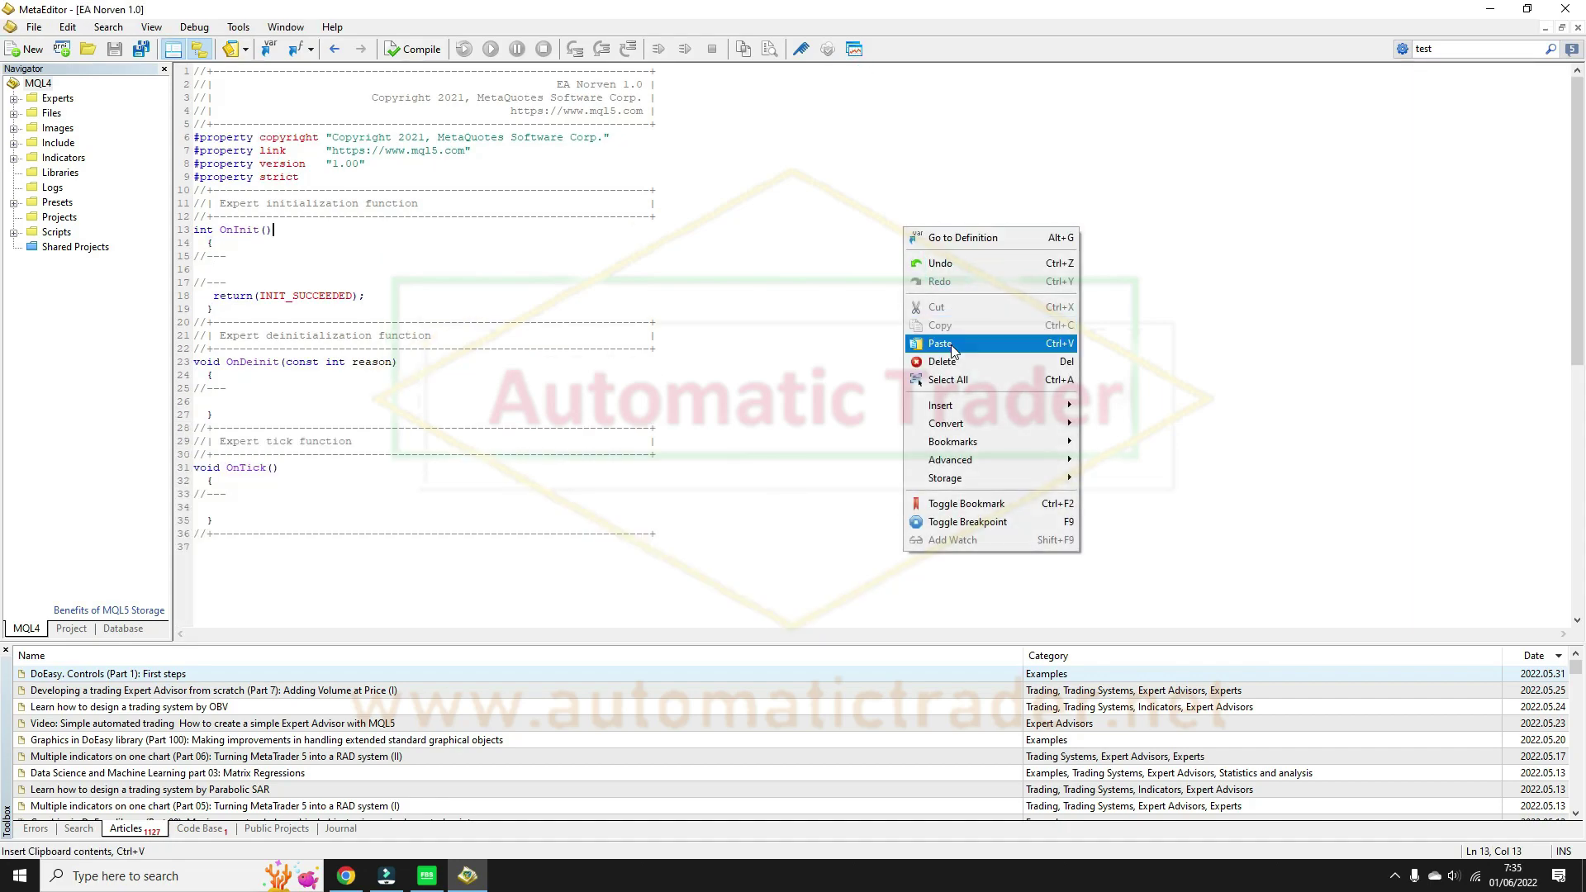
click(958, 379)
right_click(947, 303)
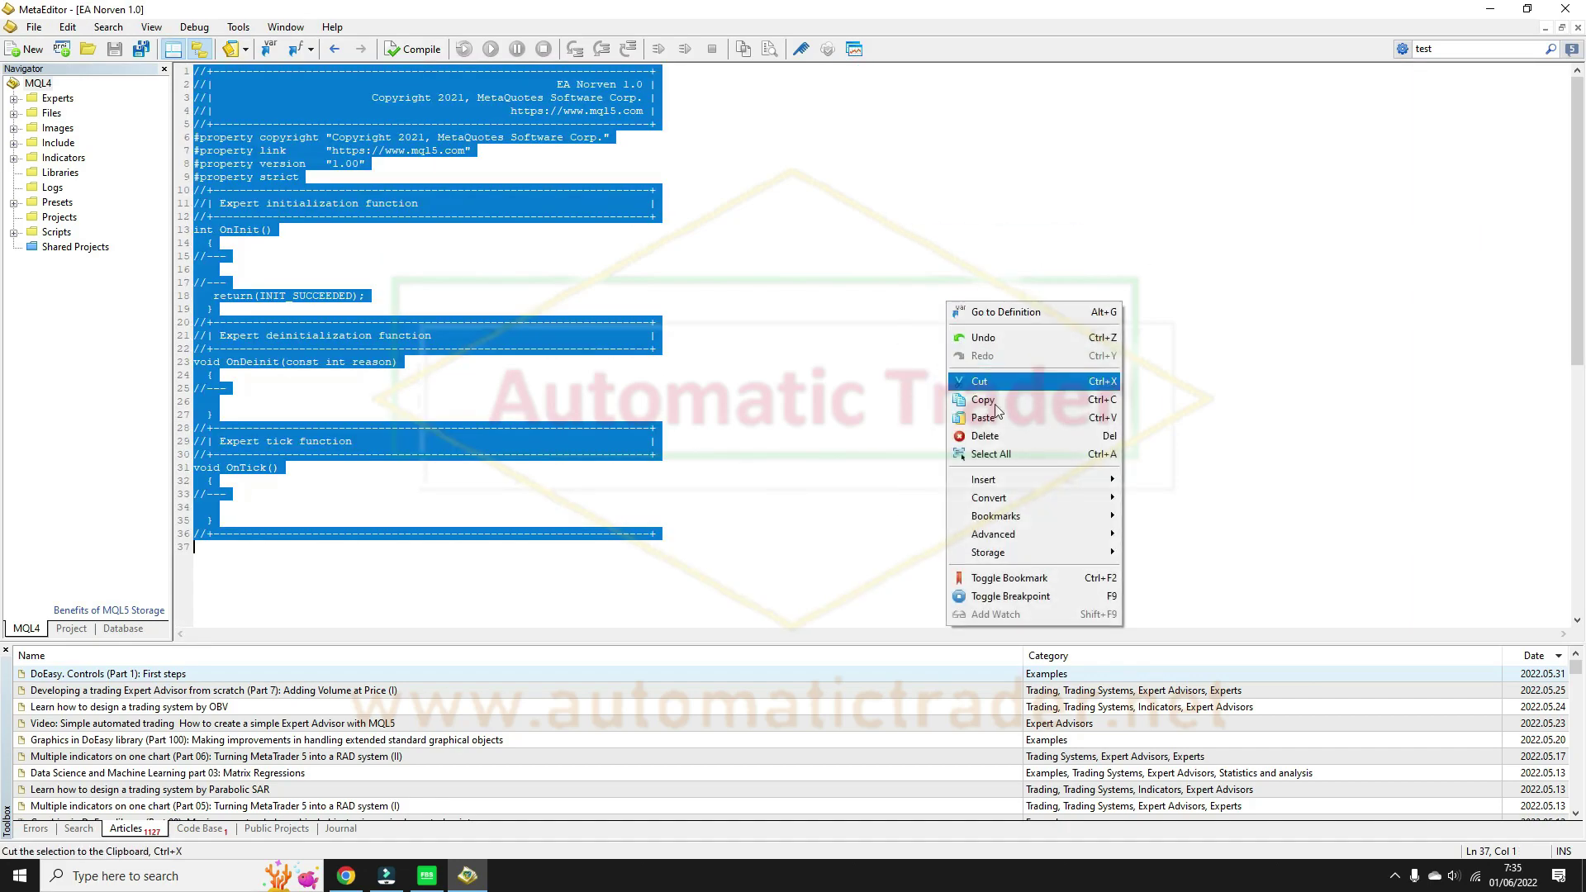
click(999, 425)
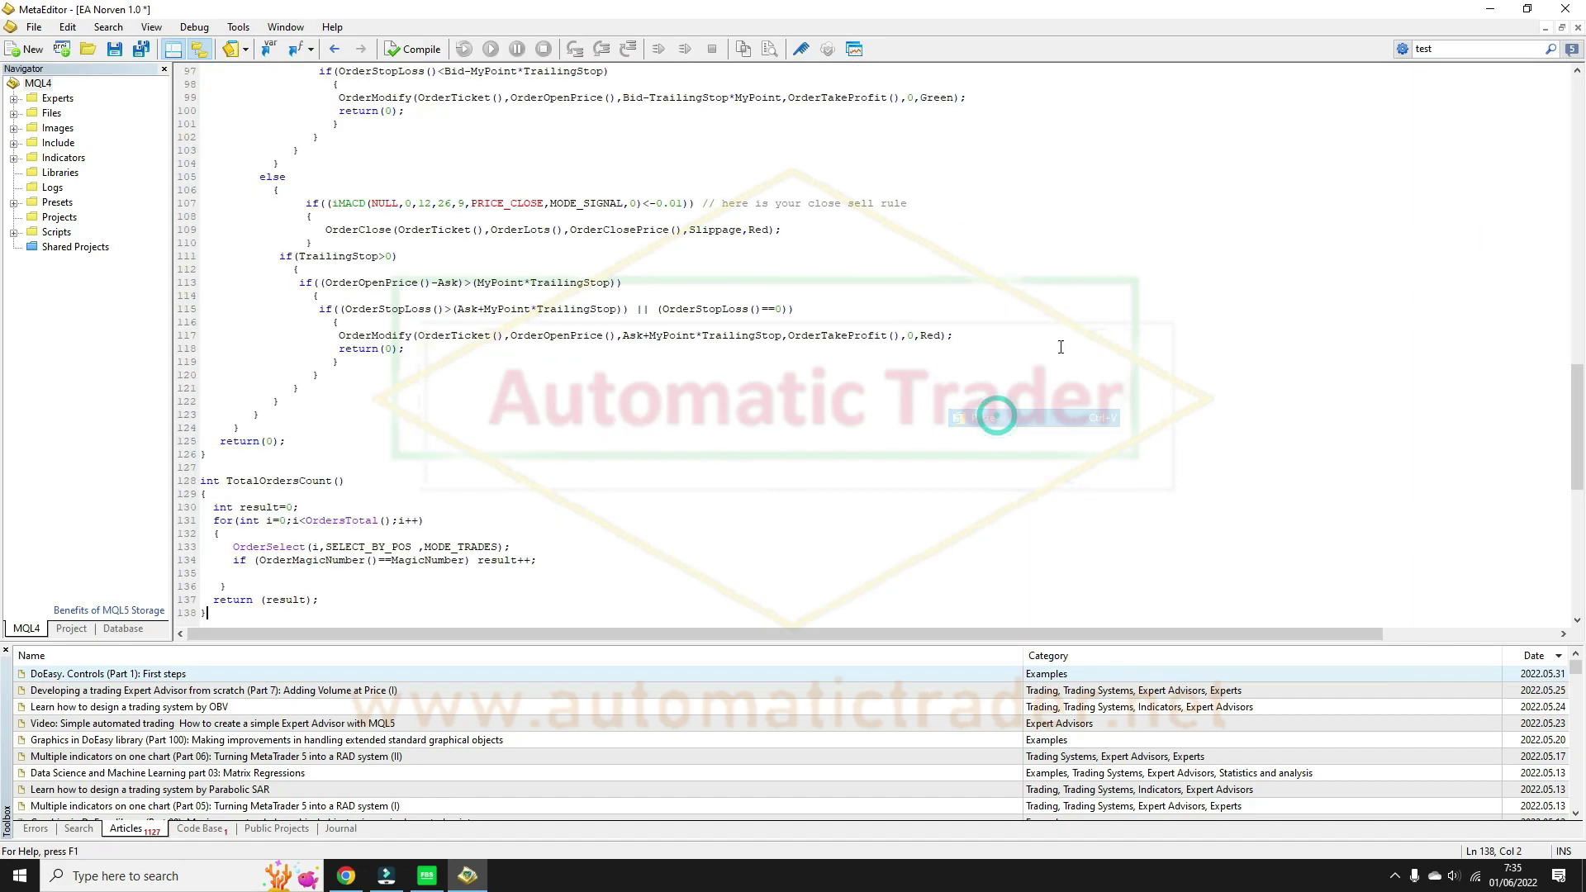
click(413, 50)
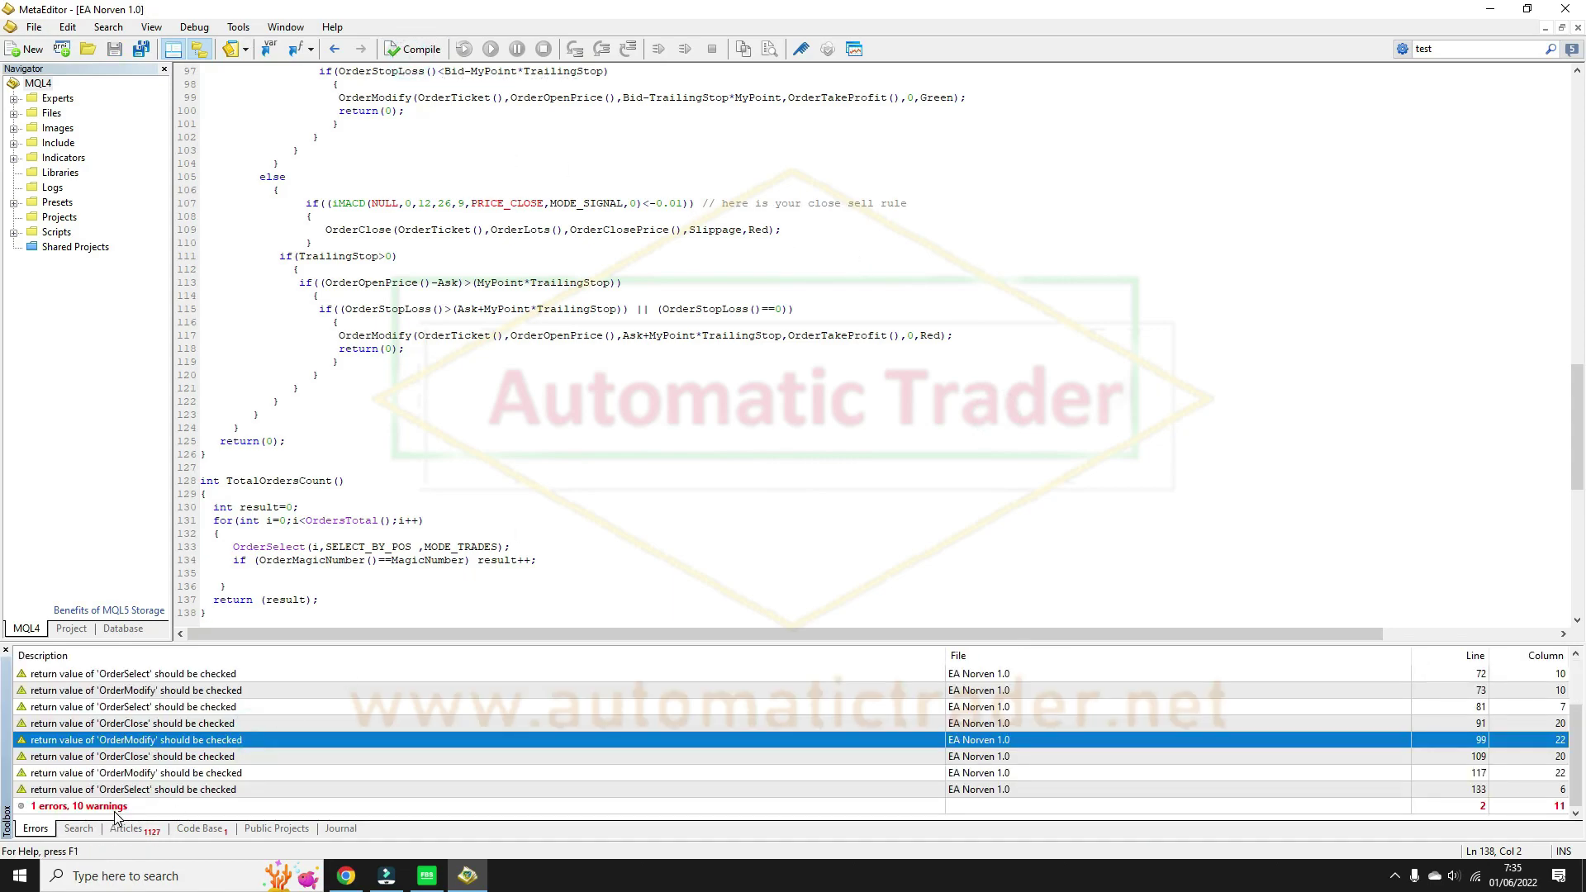